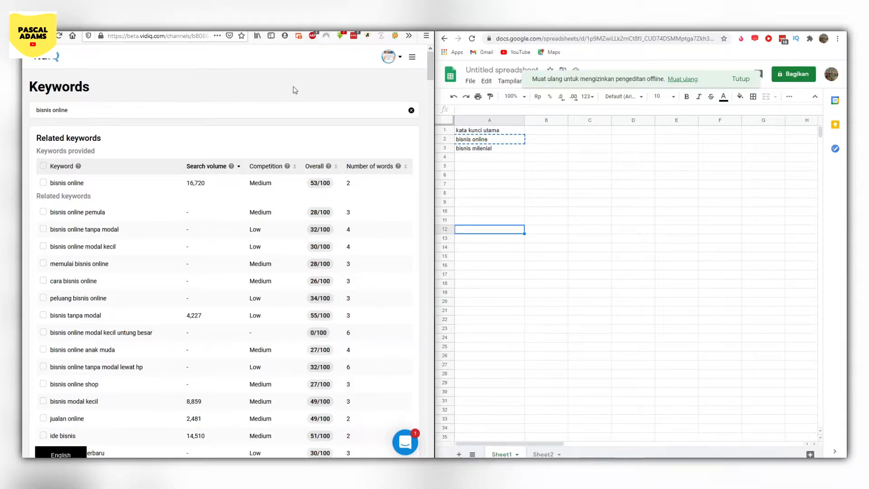
- Dismiss the offline-editing notice in the spreadsheet
click(404, 24)
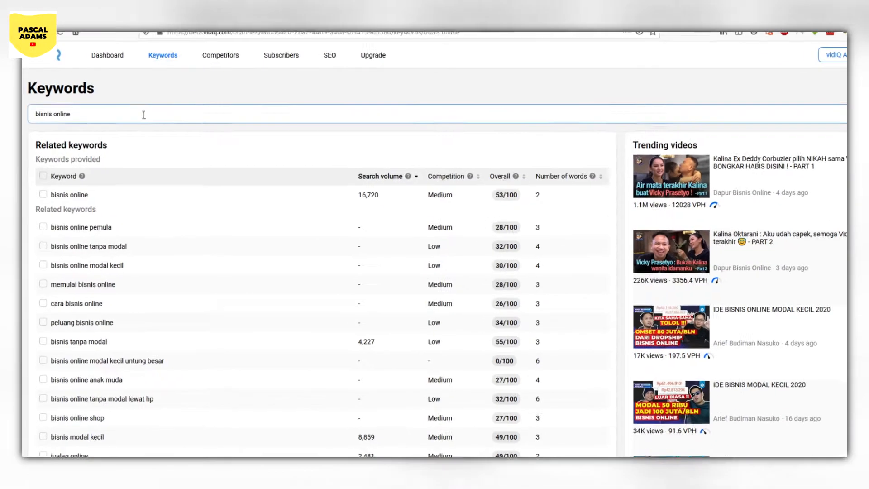
click(181, 112)
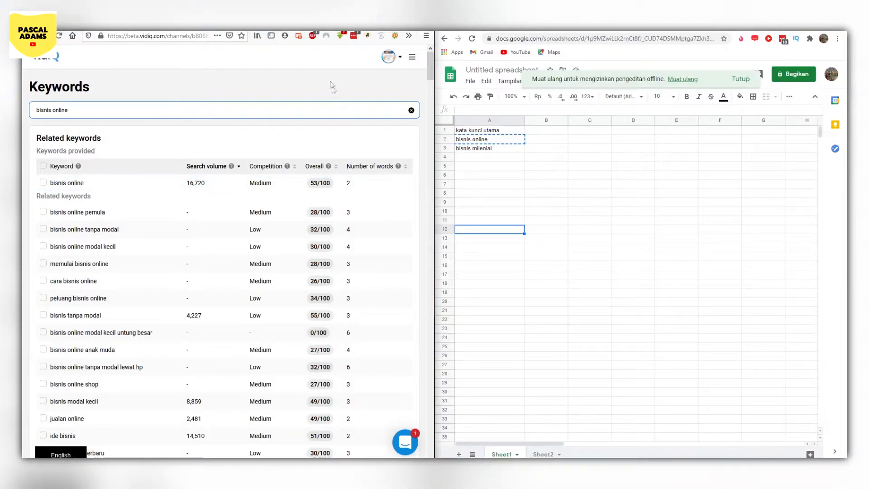
click(318, 86)
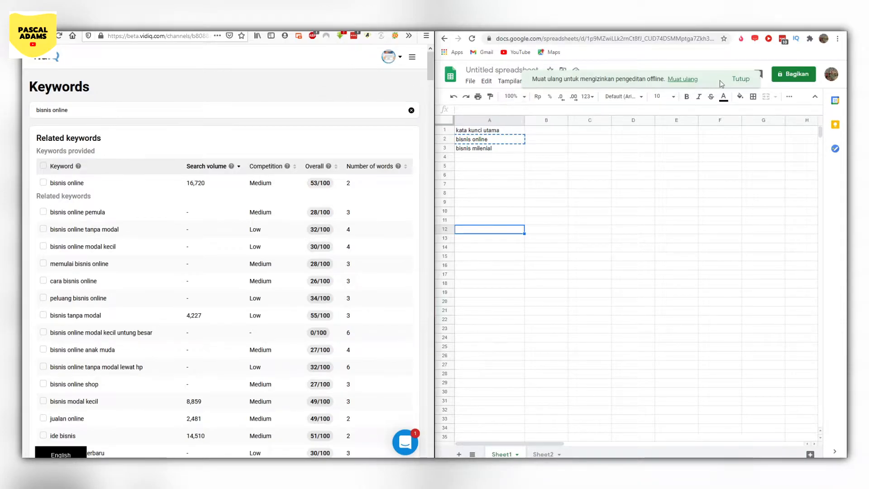
click(742, 84)
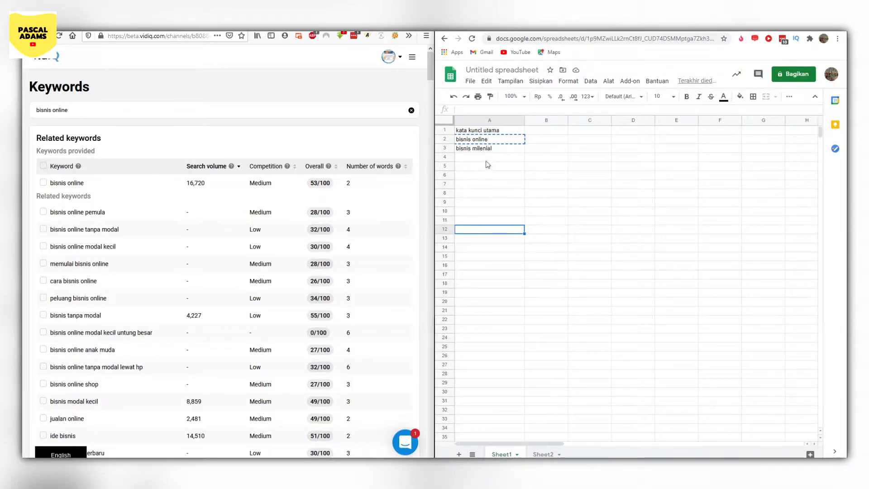
- Examine the main keywords listed under "kata kunci utama" in column A and the empty cells below them
click(521, 159)
click(540, 163)
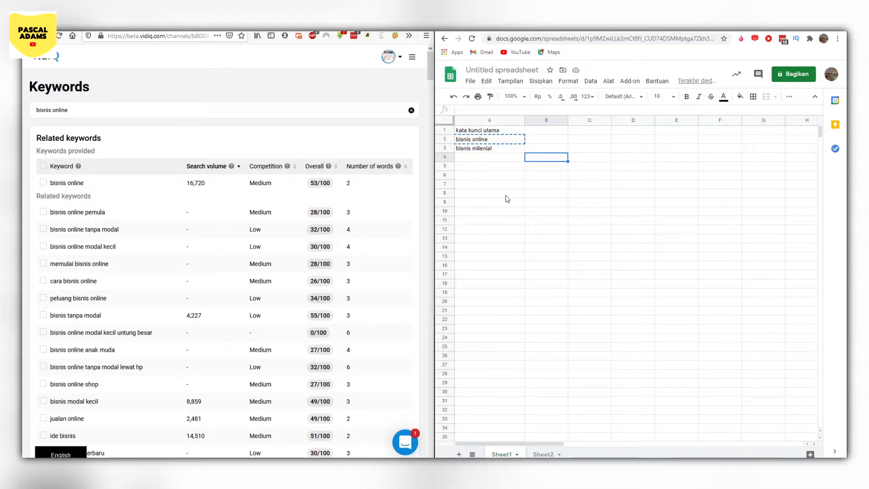
click(462, 130)
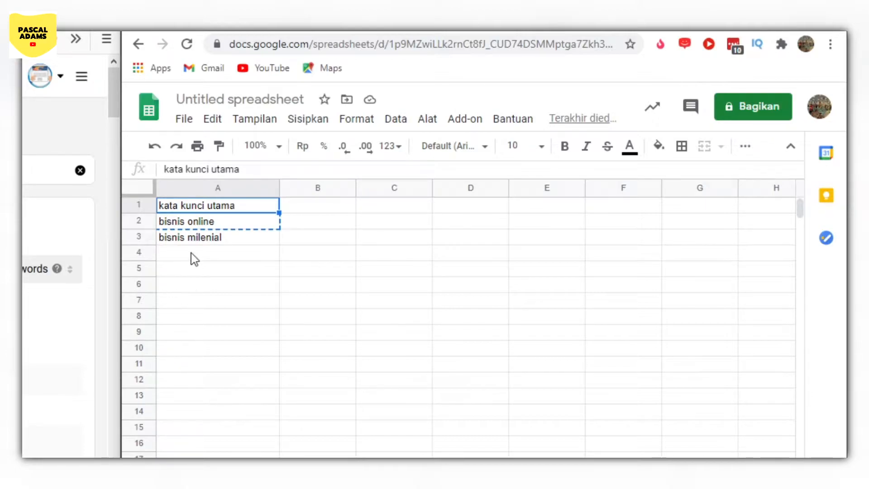
click(185, 239)
click(176, 225)
click(175, 239)
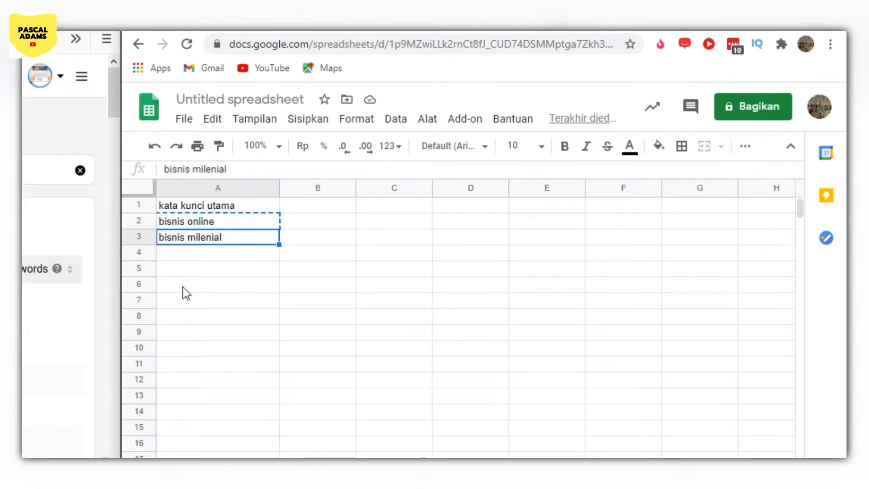
click(203, 271)
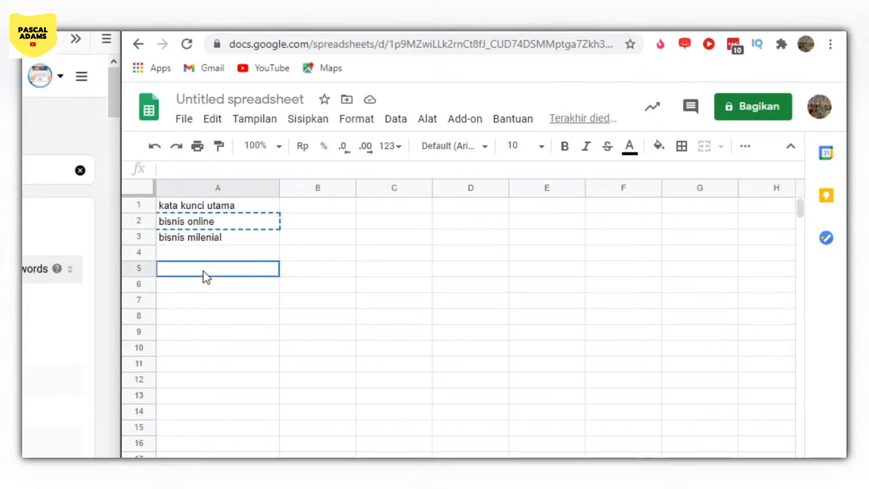
click(184, 328)
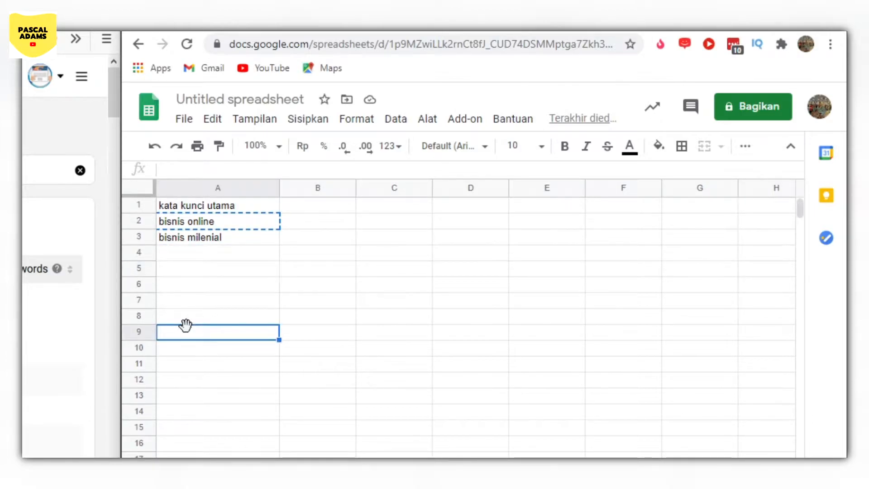
click(177, 250)
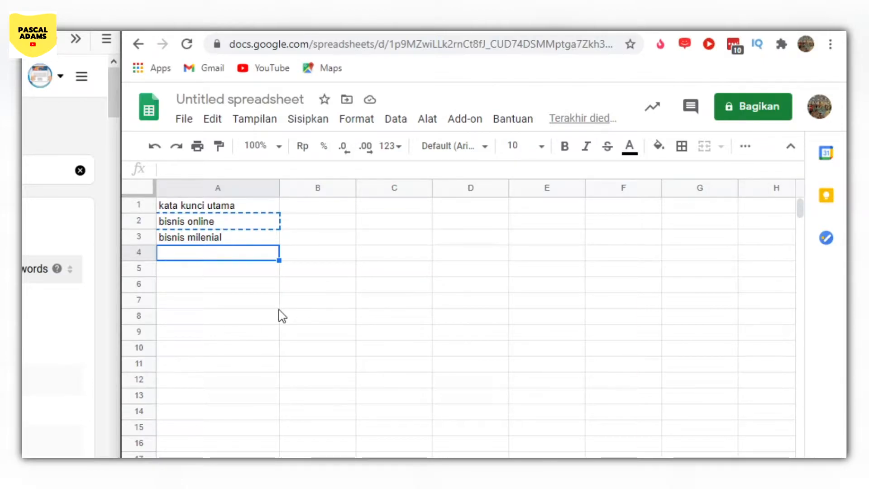
- Try to replace the vidIQ keyword search text with the keyword from cell A2, and clear the pasted text
click(180, 225)
click(181, 240)
click(182, 228)
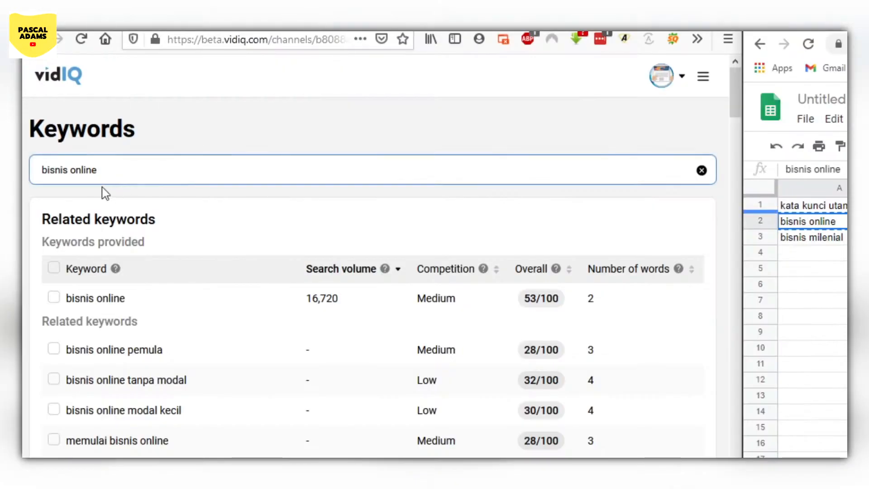
click(124, 180)
triple_click(79, 171)
key(ctrl+c)
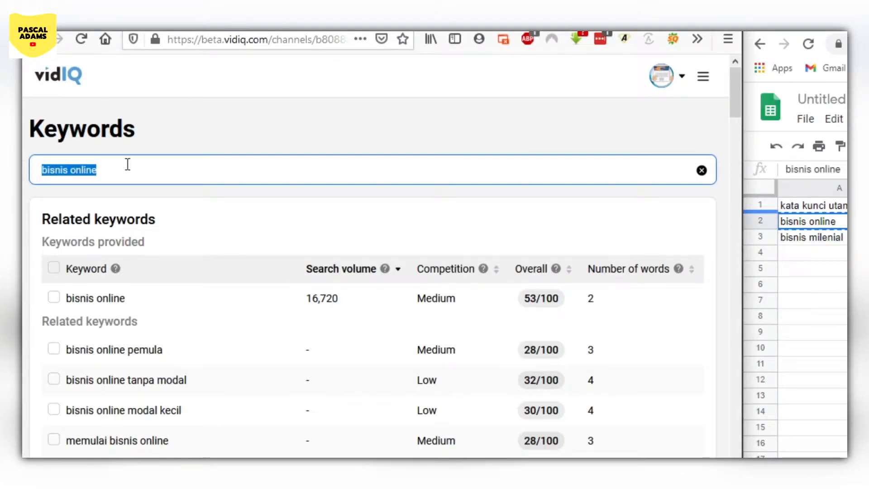
drag(168, 168, 23, 162)
key(ctrl+v)
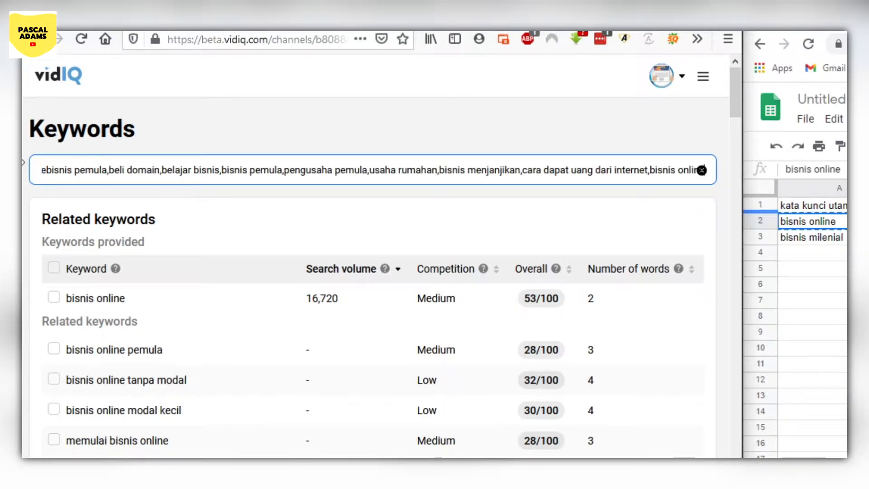
key(ctrl+a)
key(BackSpace)
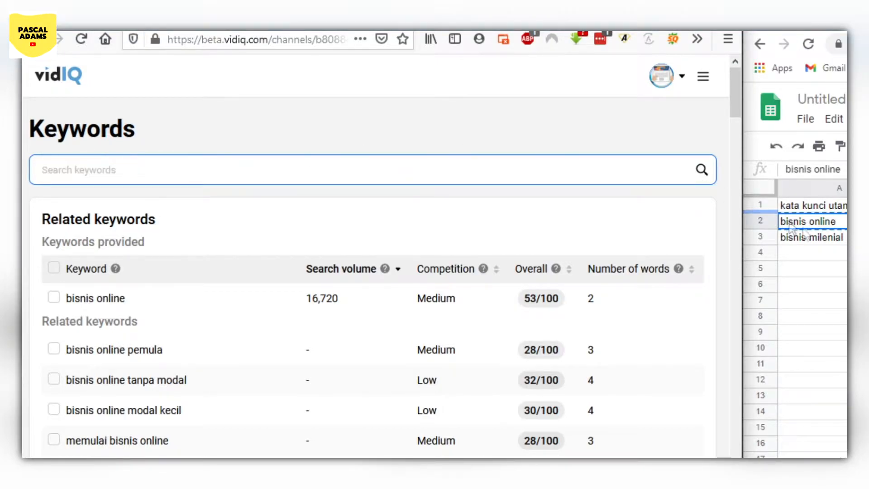
- Copy "bisnis online" from cell A2 of the spreadsheet into the vidIQ keyword search
click(813, 238)
click(815, 226)
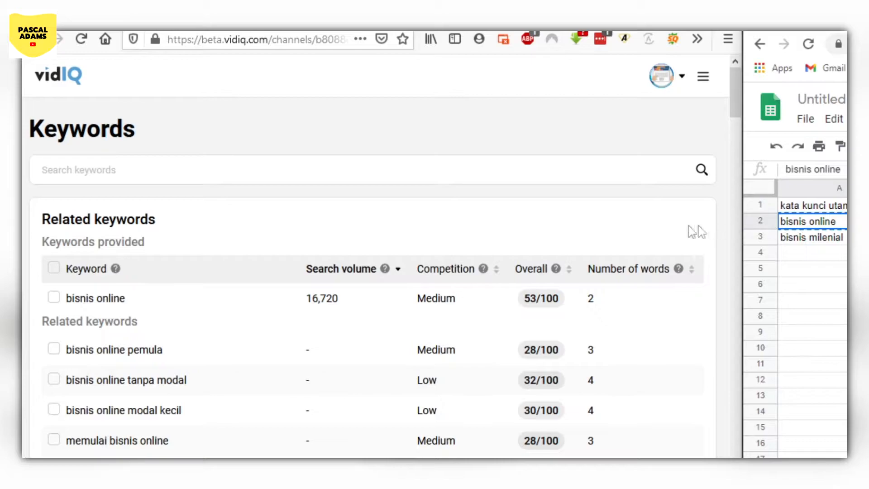
click(301, 168)
key(ctrl+v)
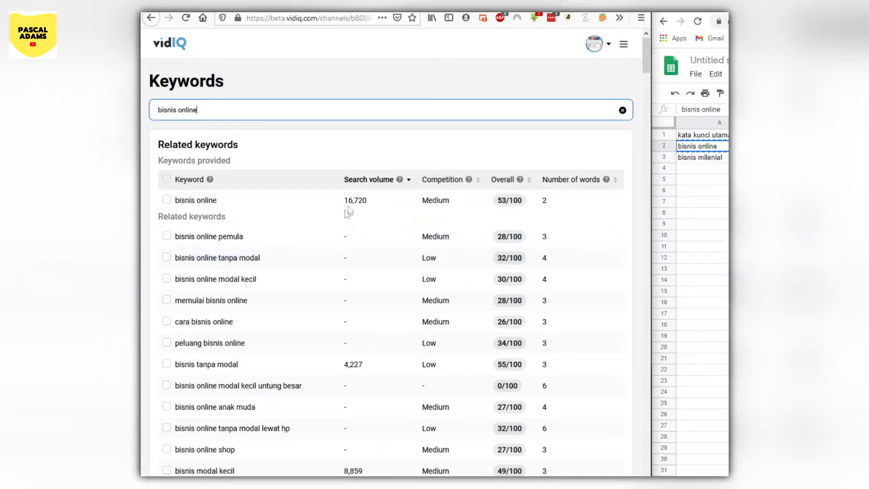
- Sort the related keywords by overall score from highest to lowest
click(507, 183)
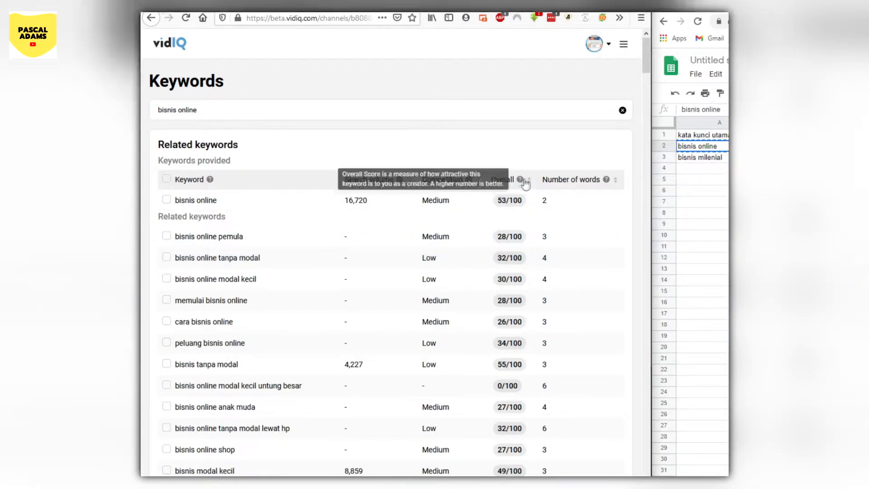
click(528, 181)
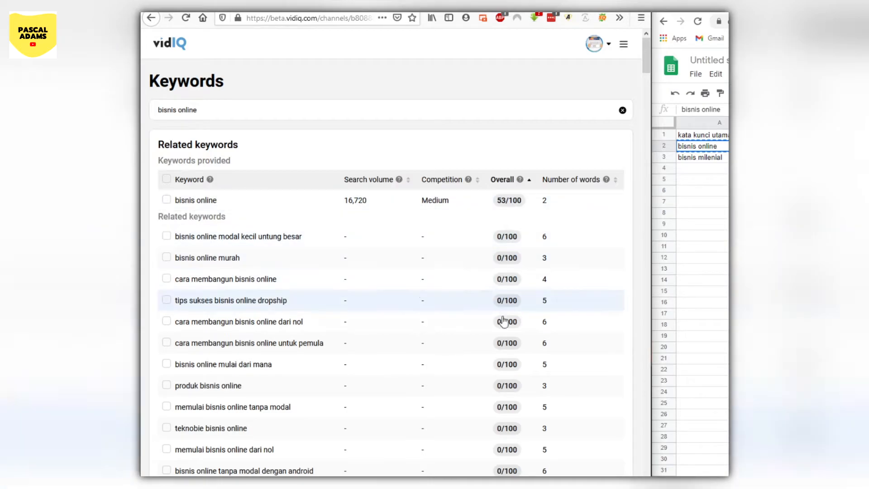
click(529, 180)
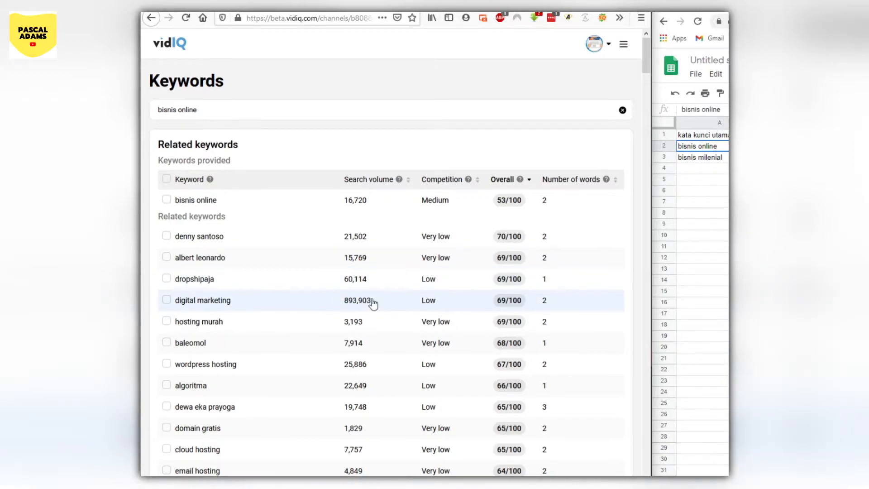
- Select the related keywords "digital marketing" and "reseller"
scroll(371, 301, down, 1)
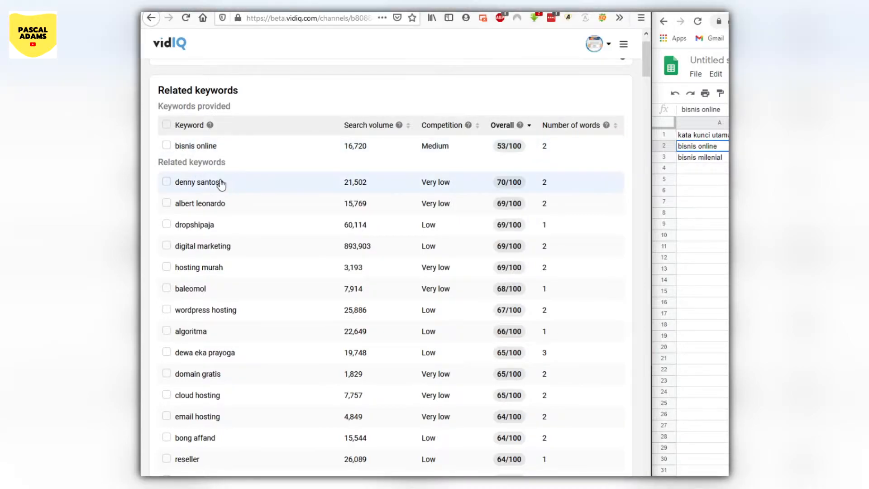
click(166, 245)
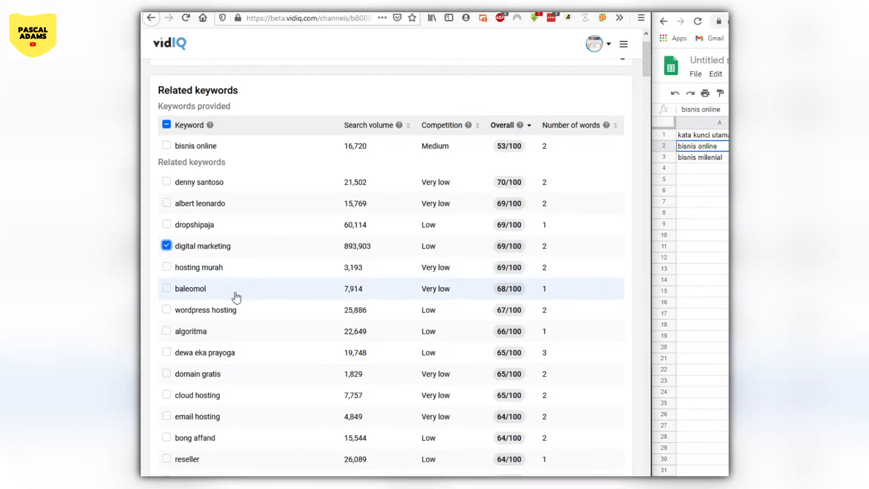
scroll(235, 297, down, 1)
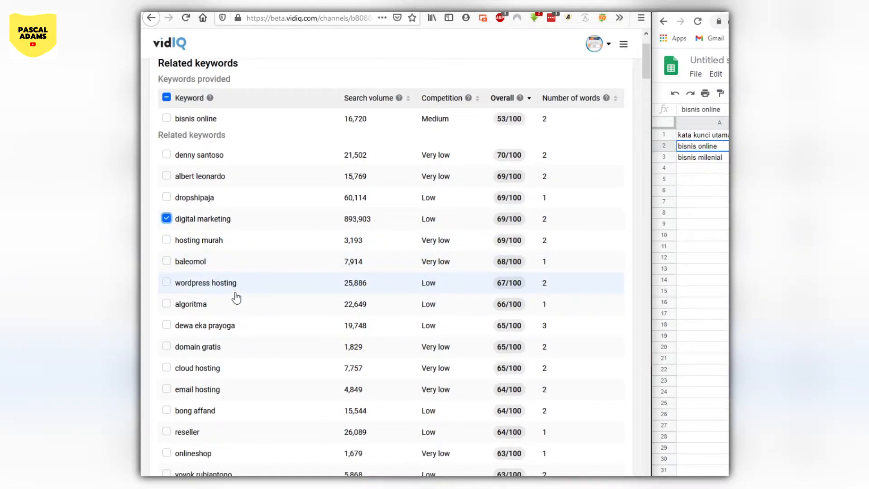
scroll(235, 297, down, 1)
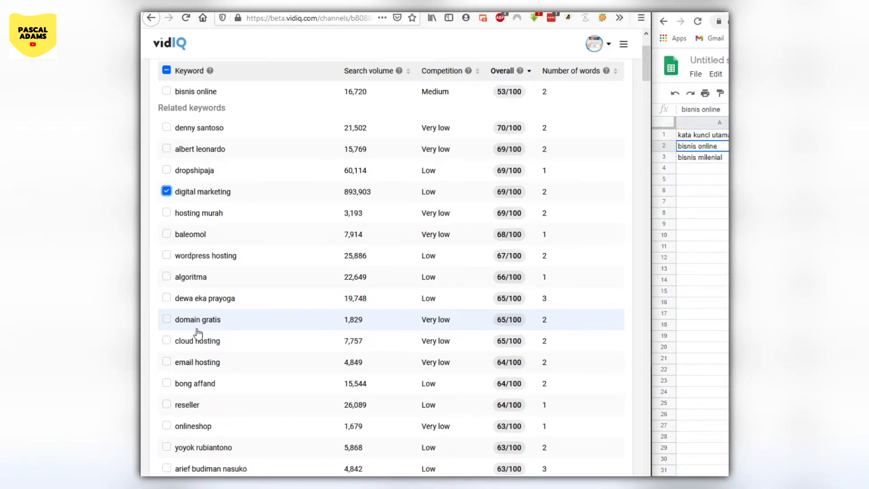
scroll(197, 334, down, 4)
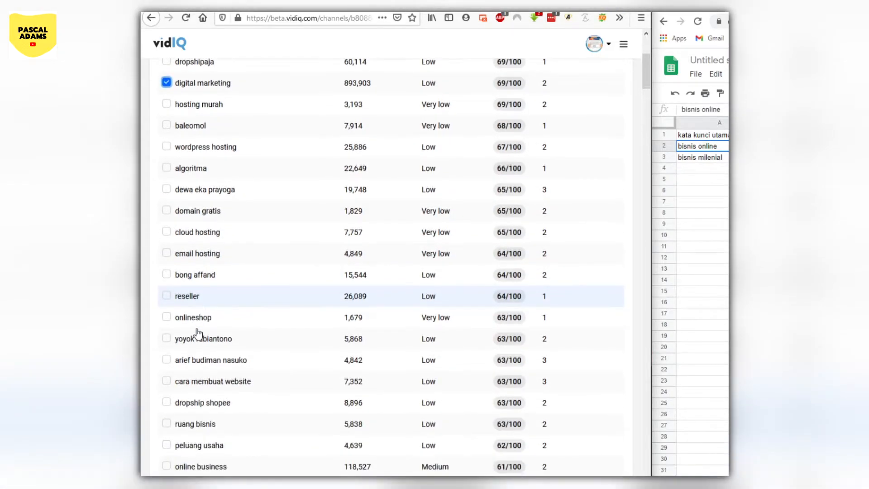
scroll(198, 334, down, 1)
click(166, 270)
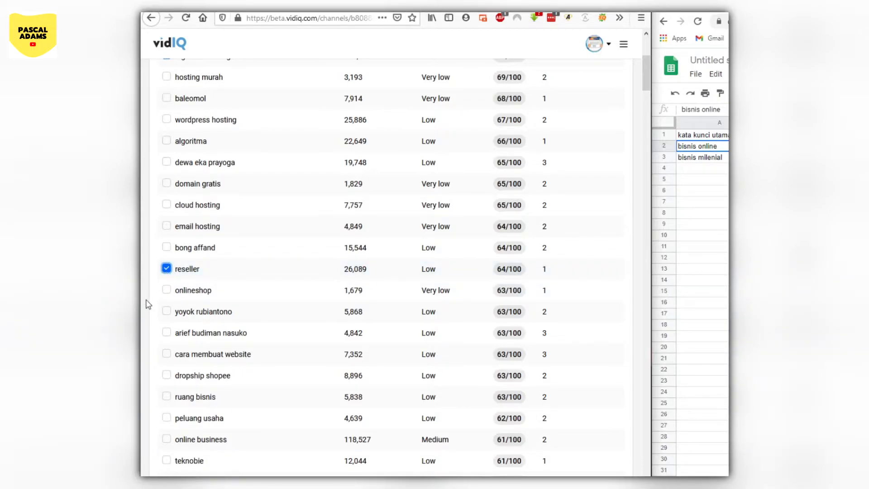
- Add "cara membuat website" and "peluang usaha" to the selected related keywords
scroll(146, 304, down, 1)
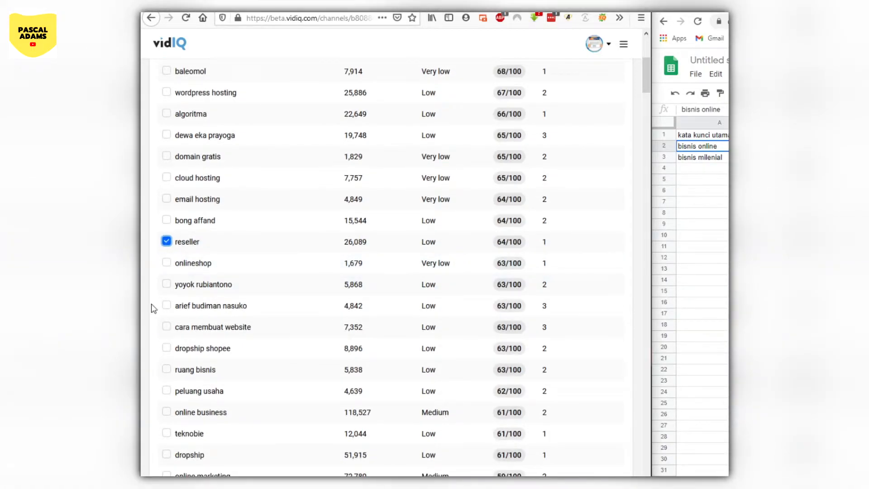
scroll(154, 308, down, 3)
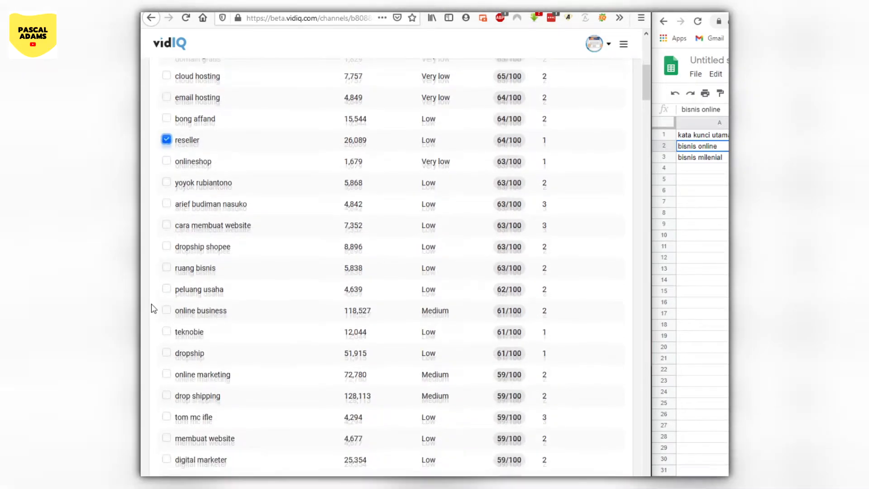
scroll(154, 308, down, 1)
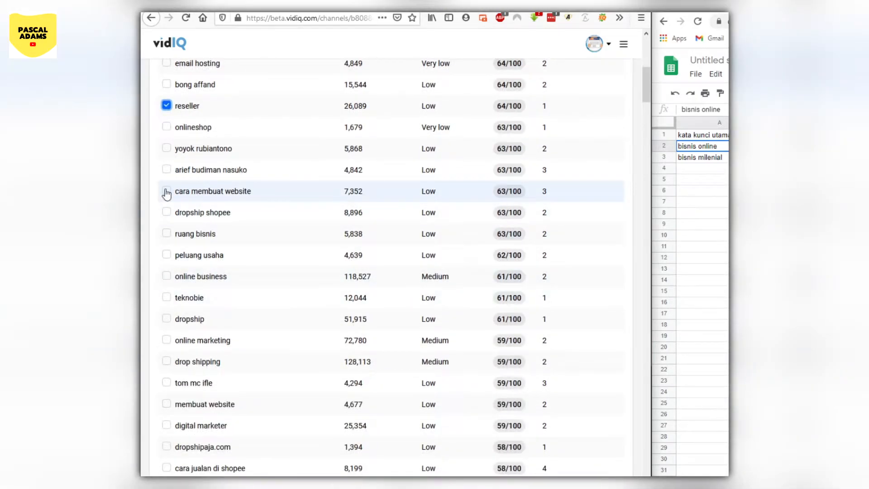
click(167, 192)
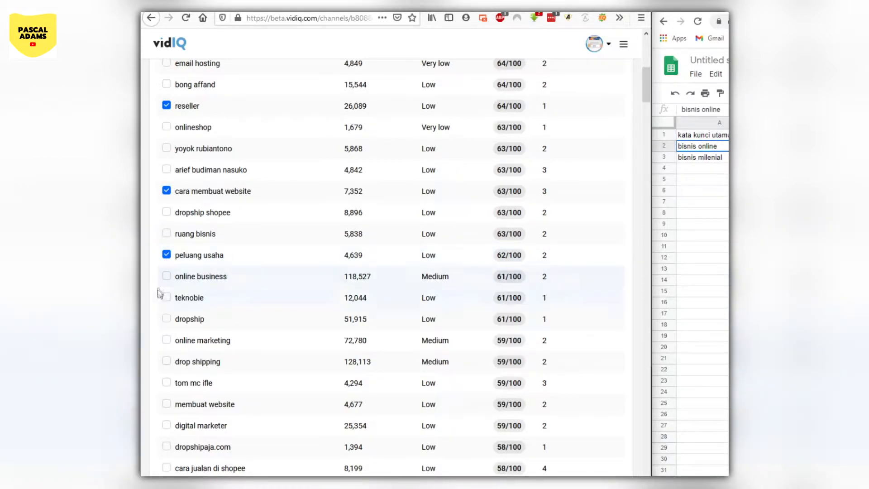
- Add "dropship", "online marketing" and "membuat website" to the selected related keywords
scroll(152, 368, down, 1)
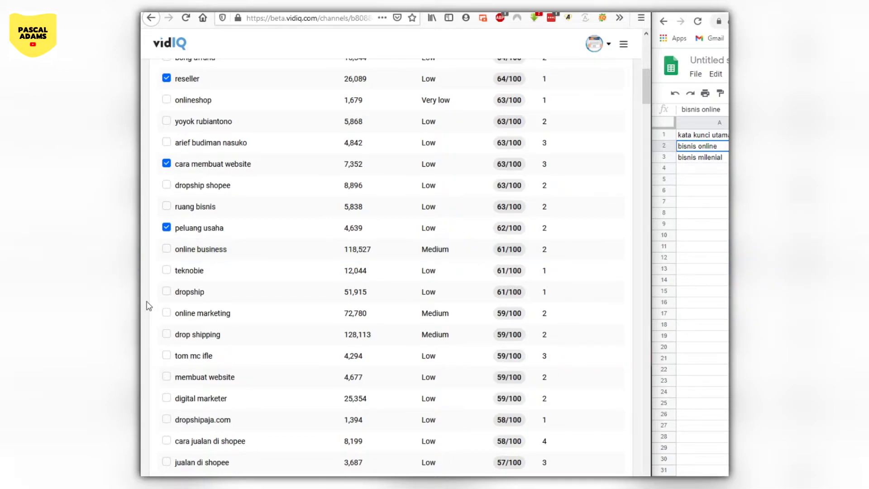
scroll(146, 306, down, 1)
click(166, 266)
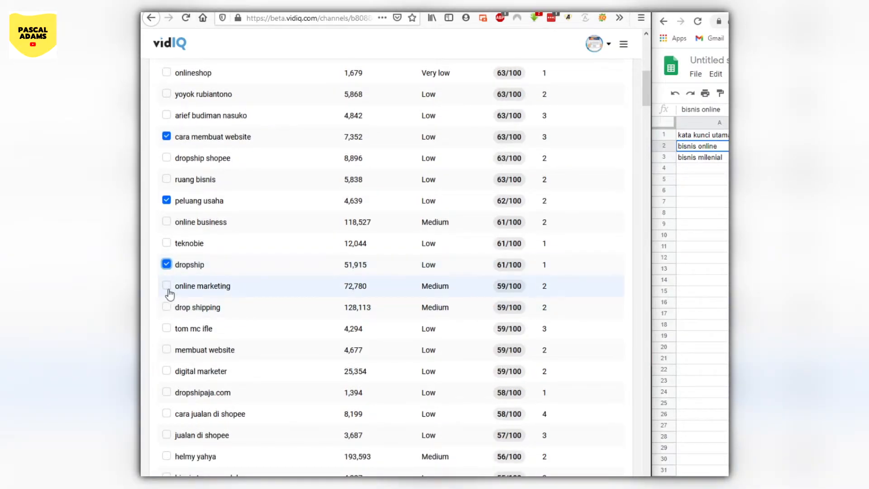
click(167, 287)
click(165, 352)
- Add "digital marketer", "cara jualan di shopee" and "jualan di shopee" to the selected related keywords
scroll(170, 362, down, 2)
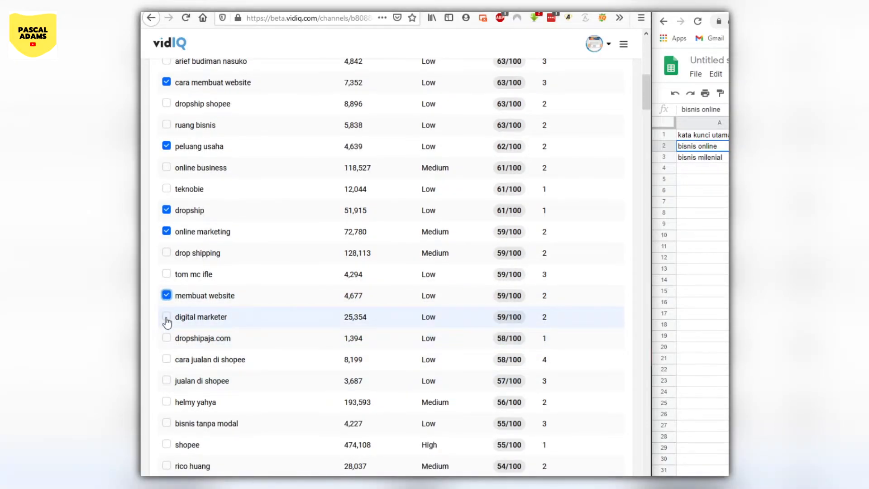
click(166, 319)
scroll(159, 365, down, 3)
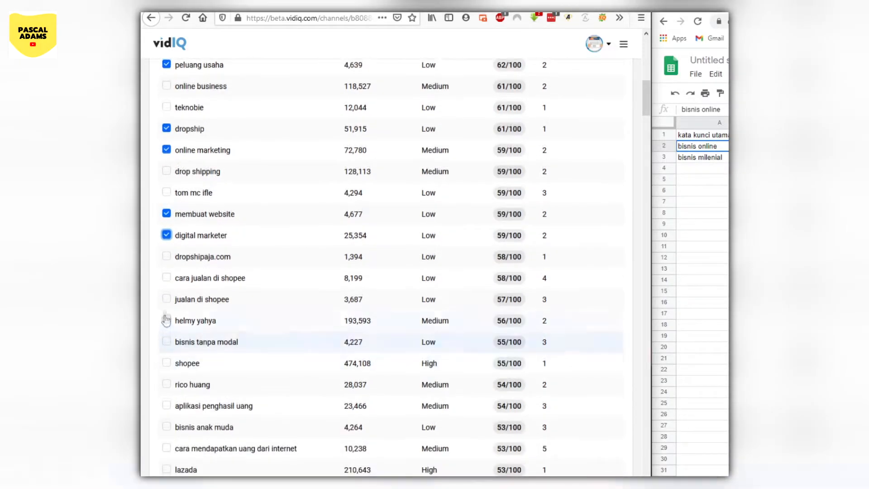
click(166, 278)
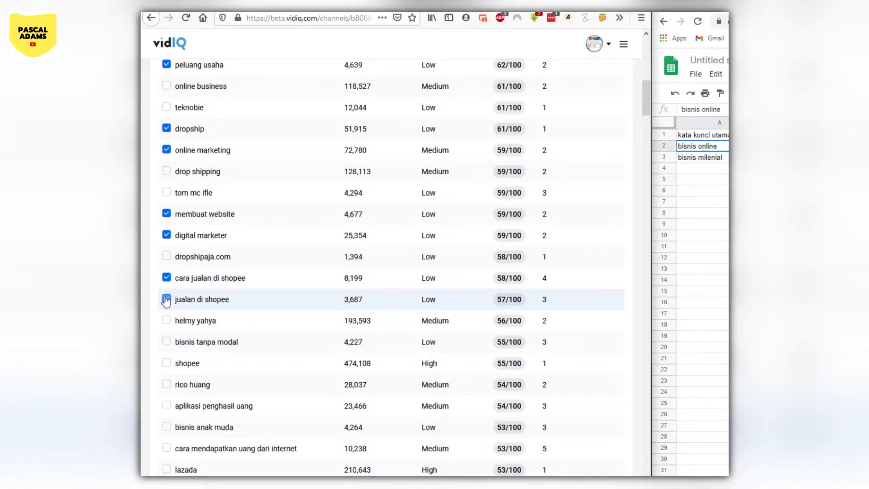
click(166, 299)
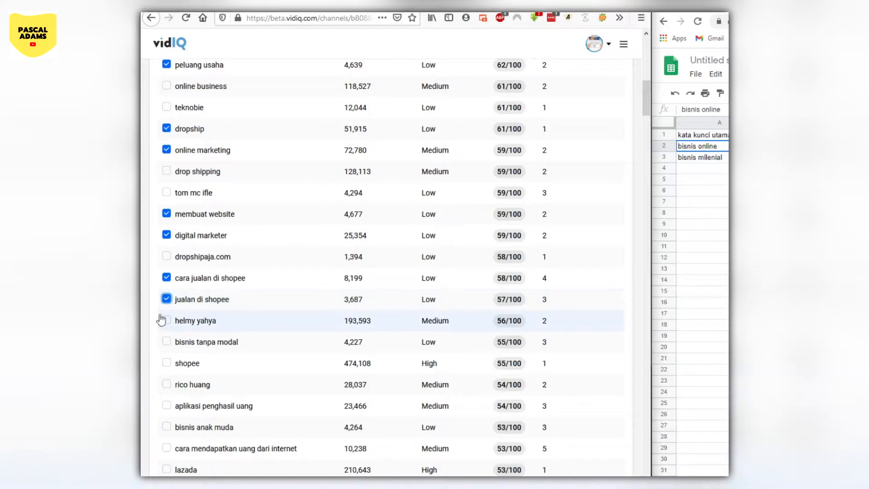
- Add "bisnis tanpa modal" to the selected related keywords
click(166, 342)
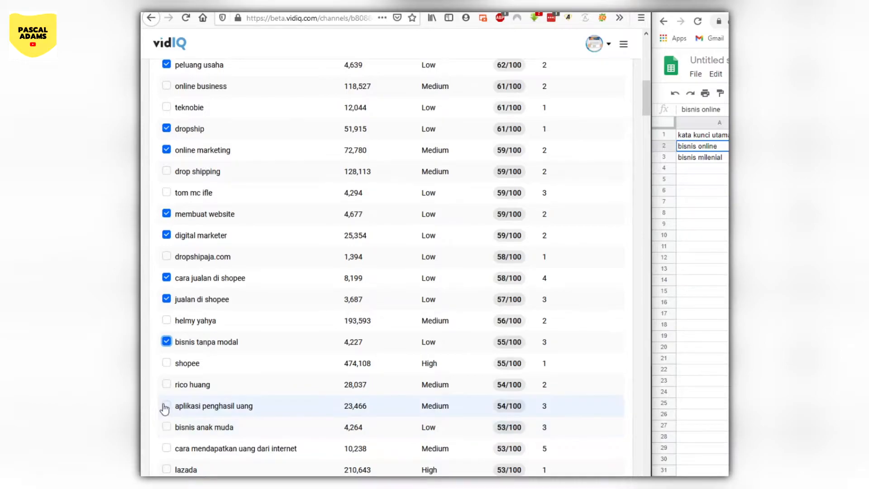
- Look through the rest of the related keywords and recheck the ones already selected
scroll(160, 429, down, 6)
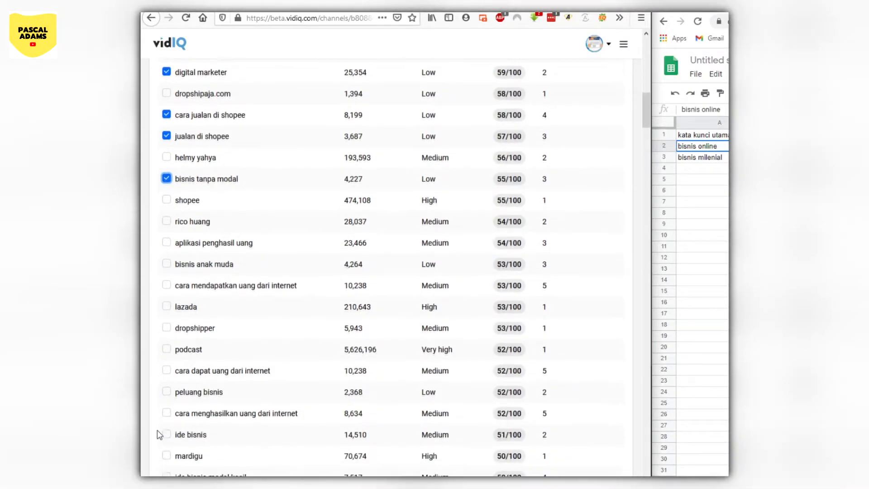
scroll(197, 448, down, 16)
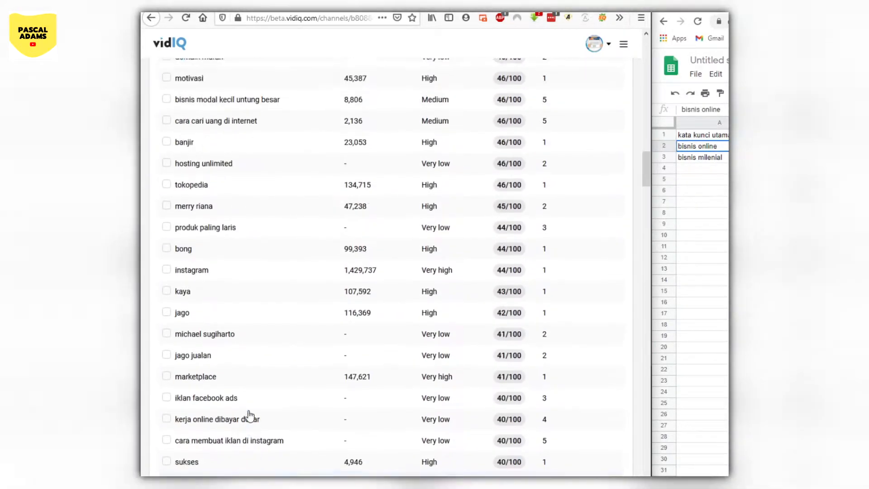
scroll(252, 415, up, 8)
scroll(252, 415, up, 20)
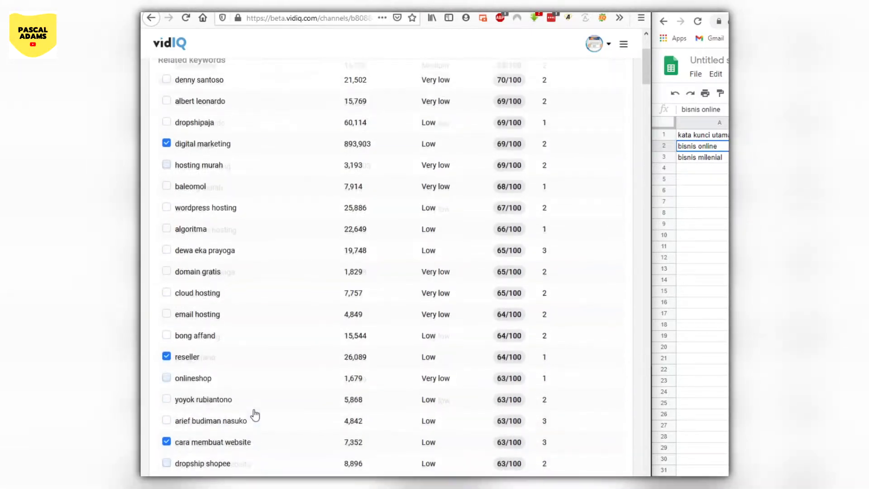
scroll(255, 416, down, 10)
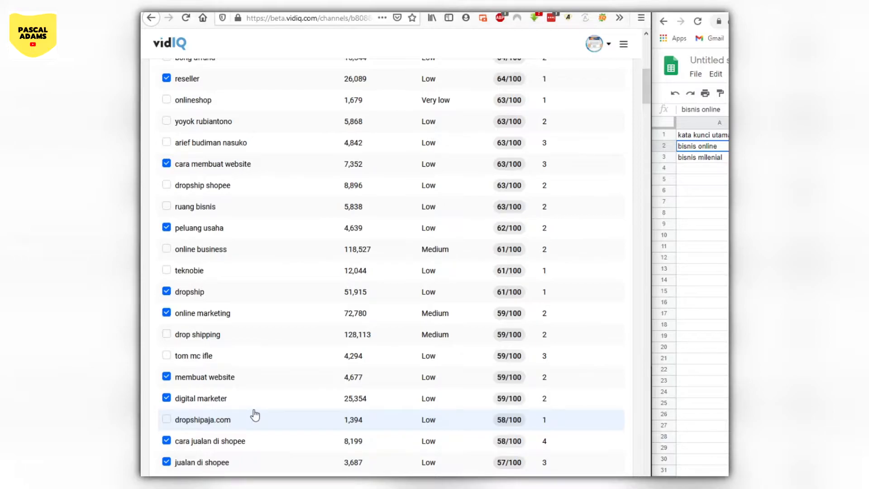
scroll(254, 414, down, 7)
scroll(289, 414, up, 4)
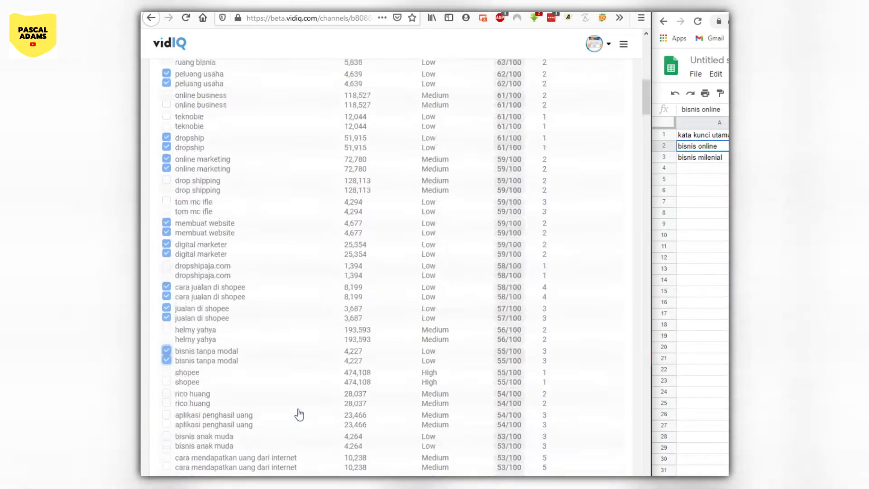
scroll(299, 415, up, 5)
scroll(353, 384, up, 6)
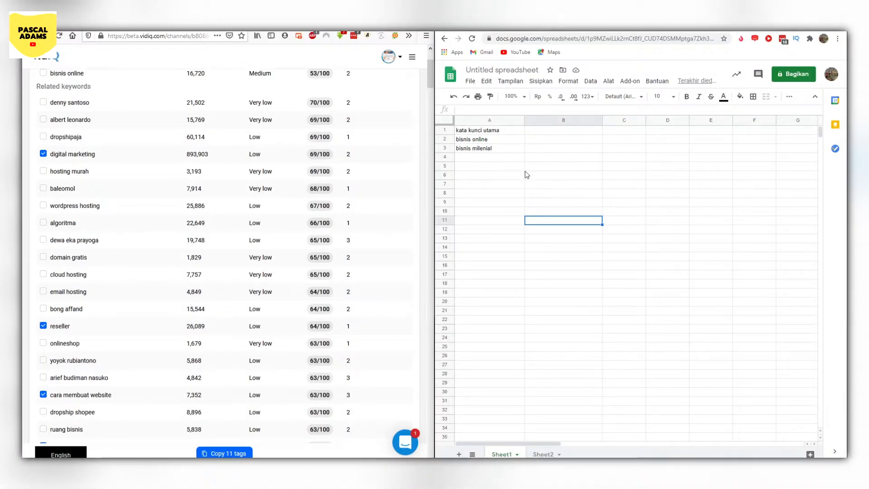
- Enter the headings "kata kunci channel" in cell A5 and "kata kunci video" in cell B5 of the spreadsheet
click(472, 167)
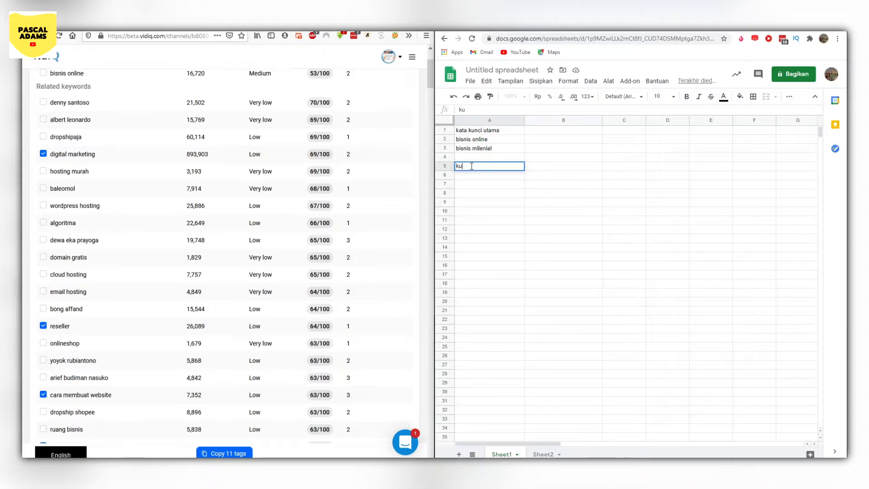
text(ata kunci channel)
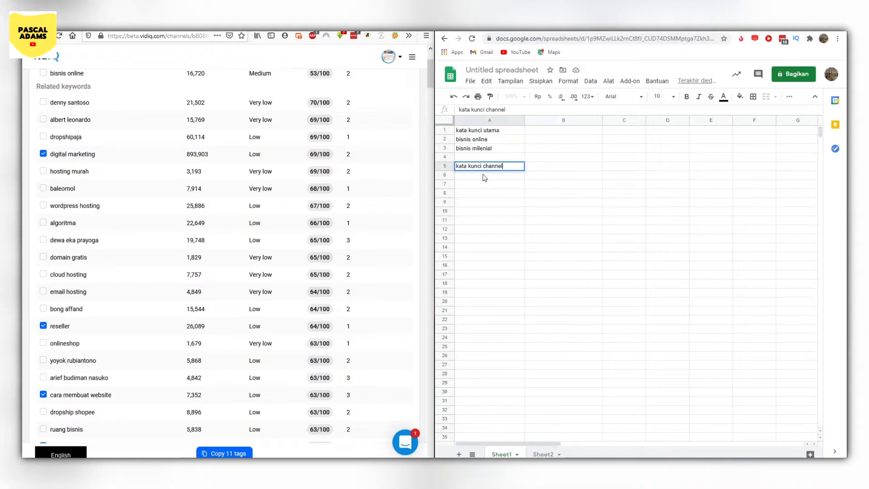
scroll(272, 247, up, 3)
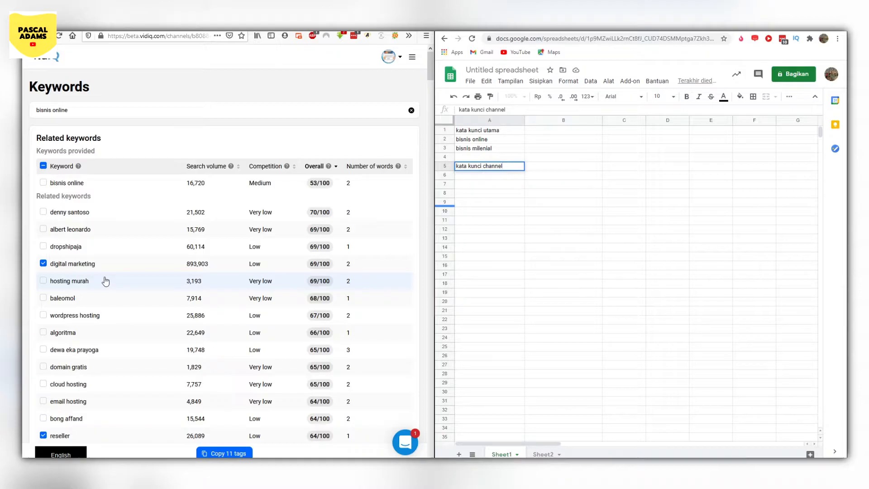
click(535, 167)
text(kata kunci video)
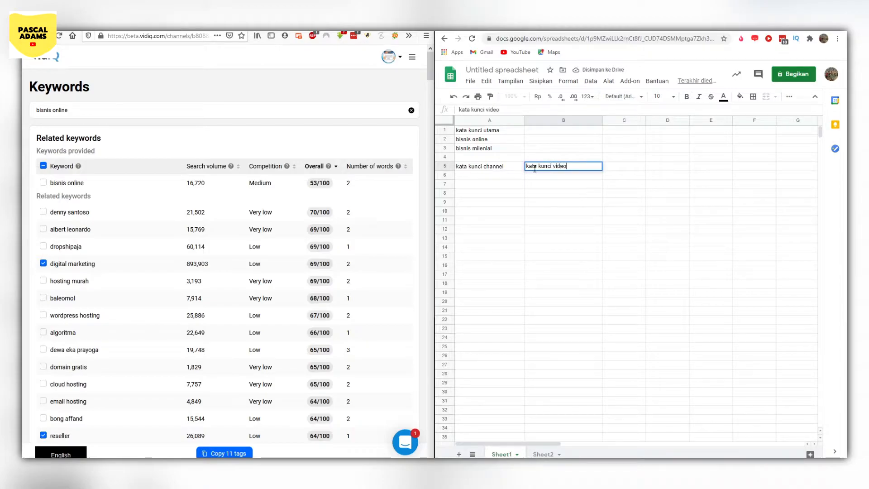
key(Return)
key(Down)
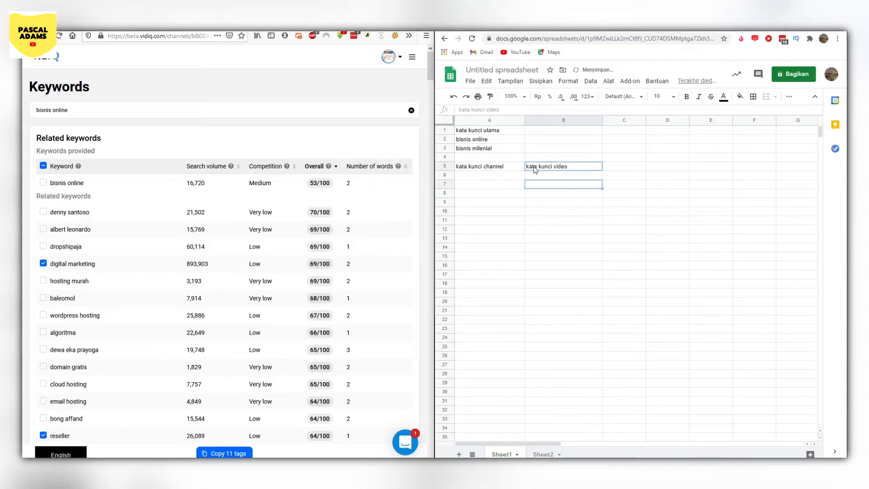
click(535, 169)
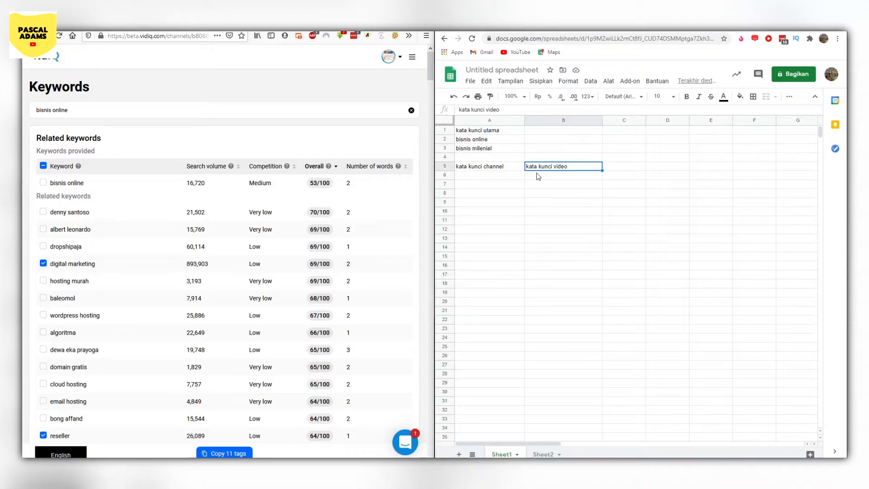
- Examine the selected vidIQ keywords to decide which suit the channel and which suit individual videos
scroll(287, 252, down, 6)
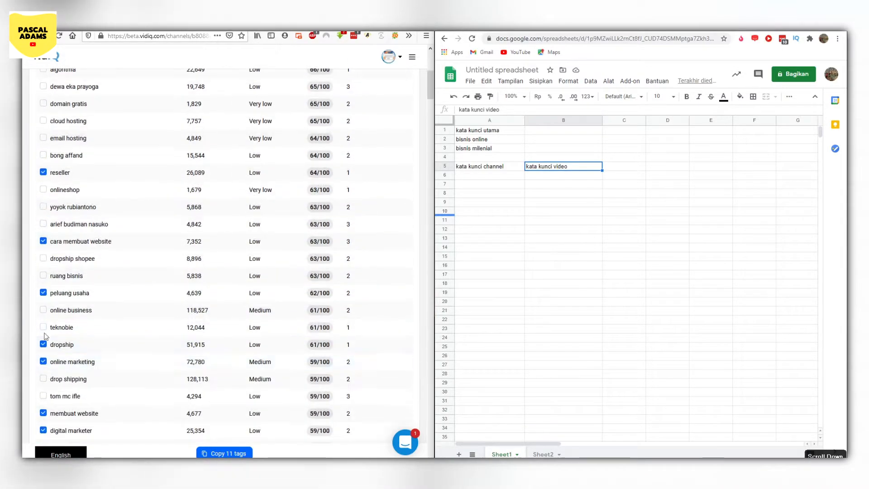
scroll(204, 361, down, 6)
scroll(141, 248, up, 7)
scroll(113, 277, up, 5)
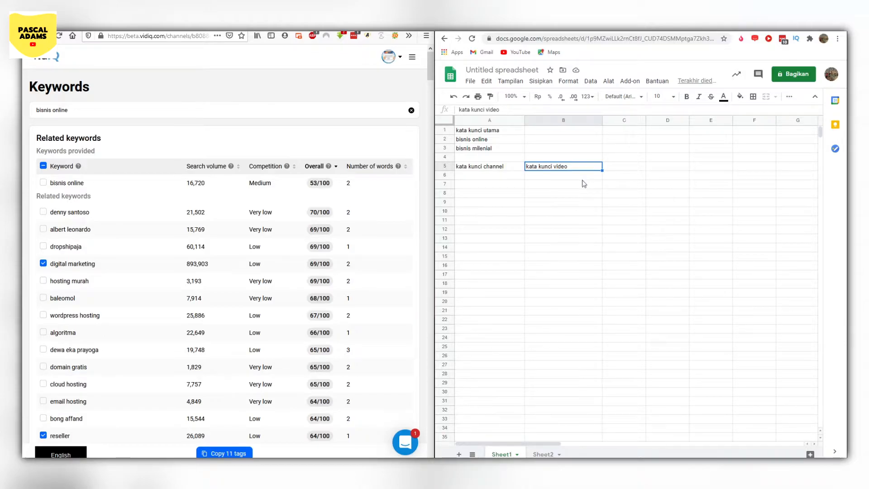
scroll(165, 362, down, 10)
scroll(207, 333, up, 7)
scroll(209, 335, down, 2)
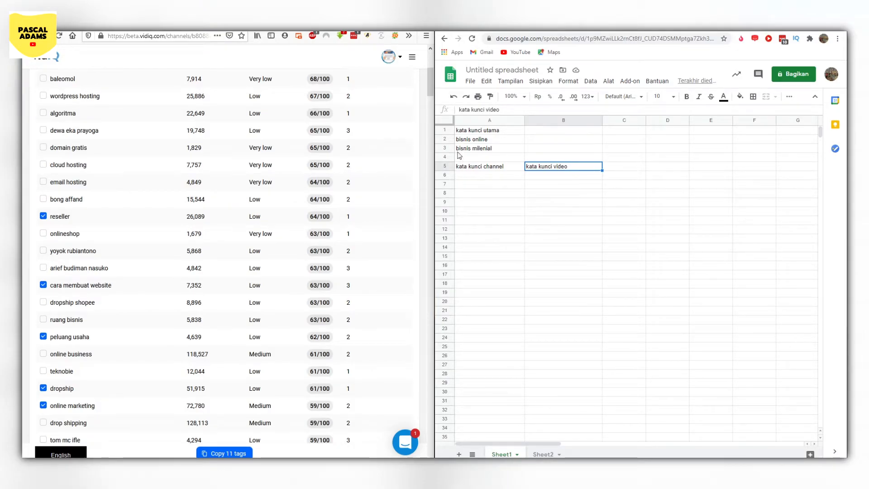
scroll(313, 270, up, 5)
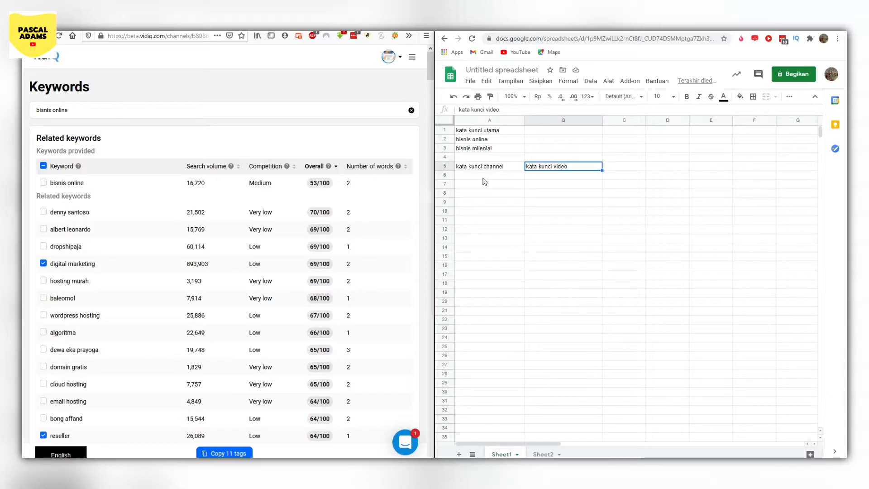
- Enter "digital marketing" in cell A6 as the first keyword under "kata kunci channel"
click(481, 168)
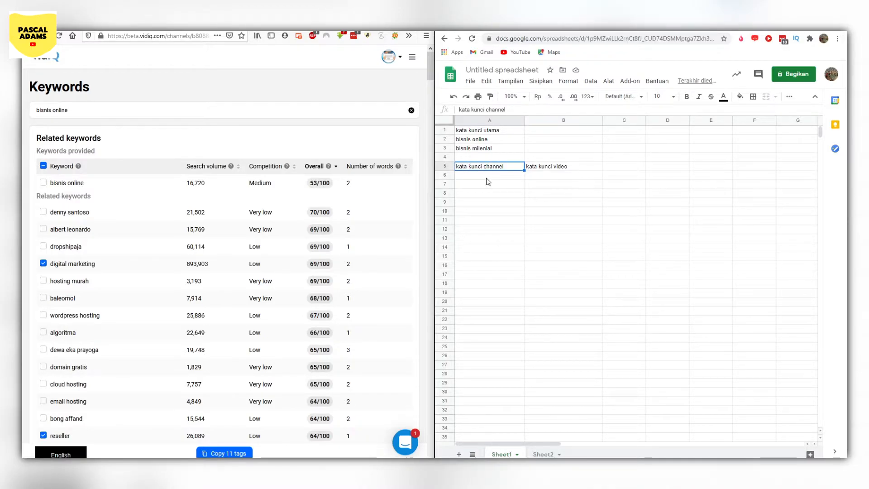
key(Down)
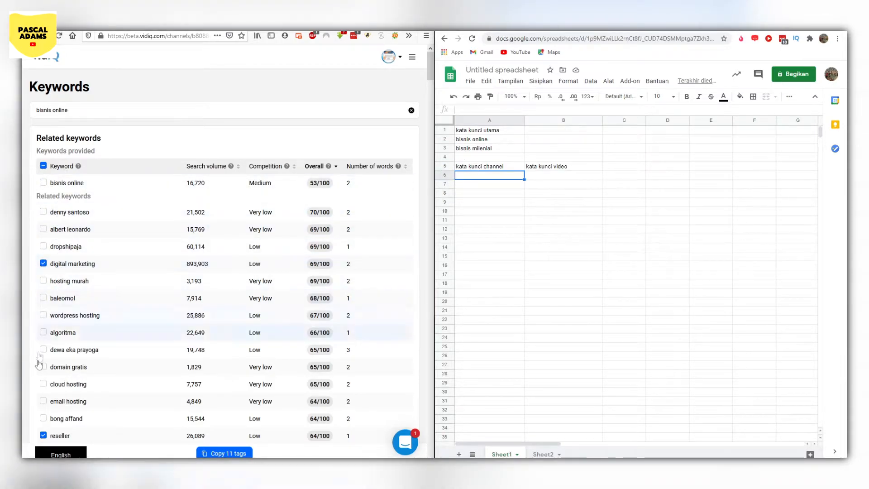
double_click(468, 176)
text(d)
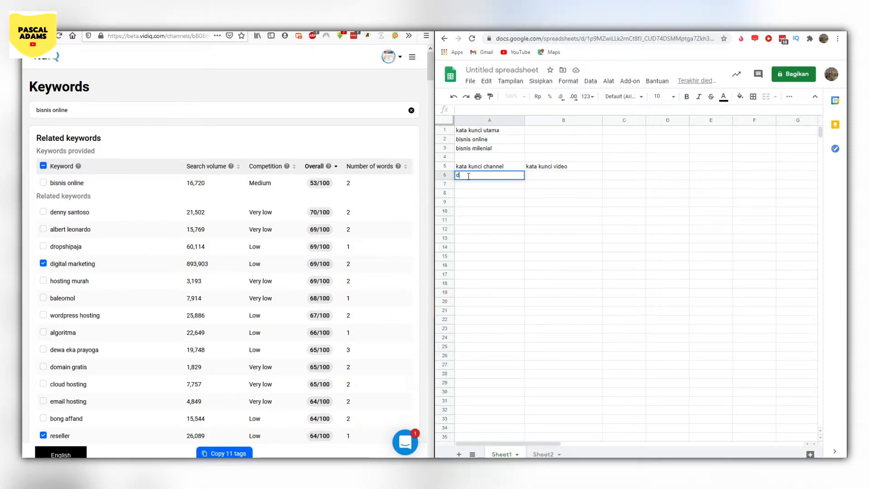
text(igital marketing)
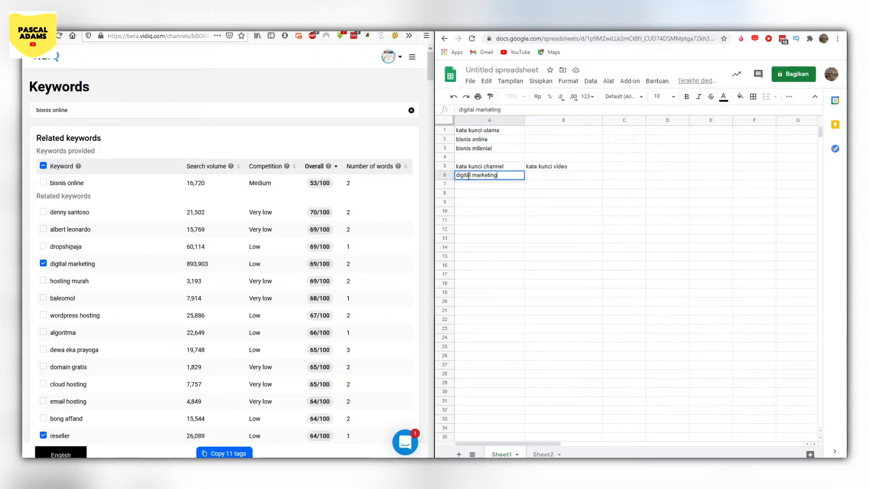
key(Return)
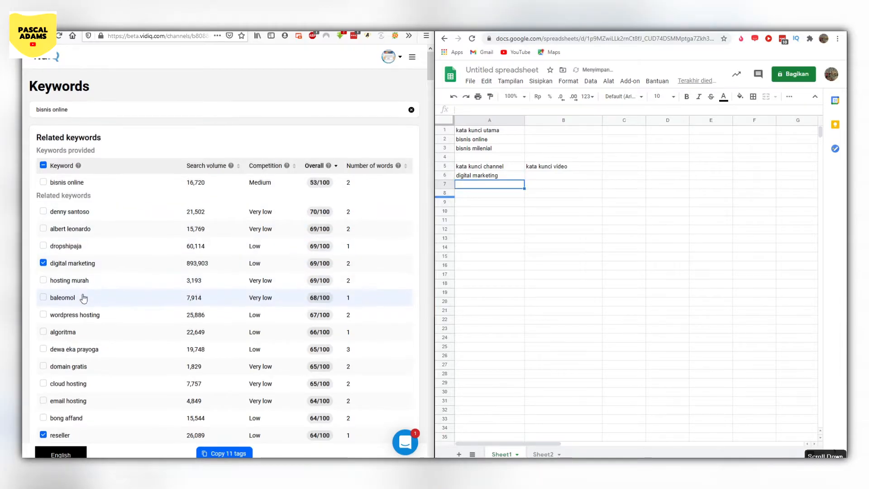
- Add the selected keyword "reseller" to the channel keyword list in cell A7
scroll(76, 271, down, 2)
scroll(76, 272, down, 5)
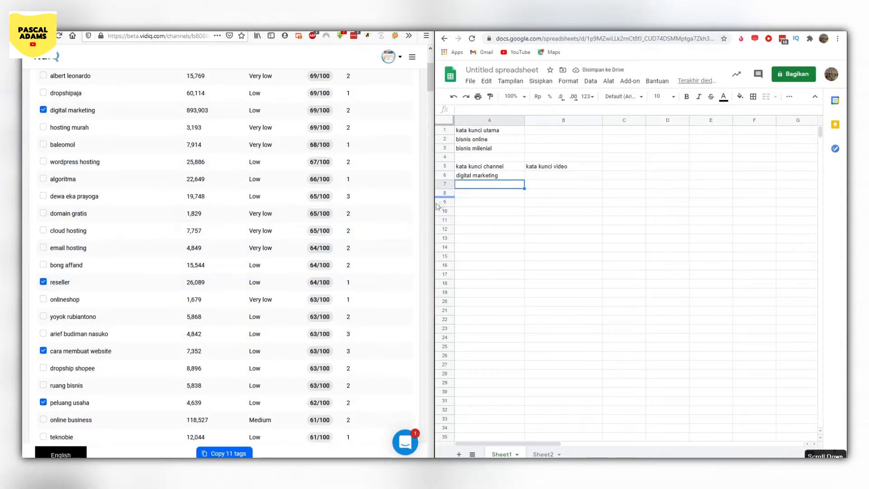
text(res)
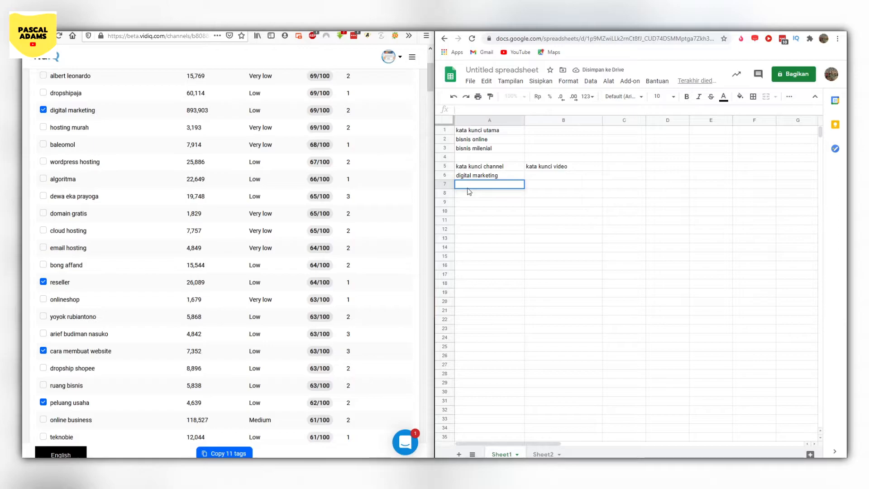
text(eller)
key(Return)
- Enter "pelkuang usaha" in cell A8 of the channel keyword list
scroll(171, 295, down, 5)
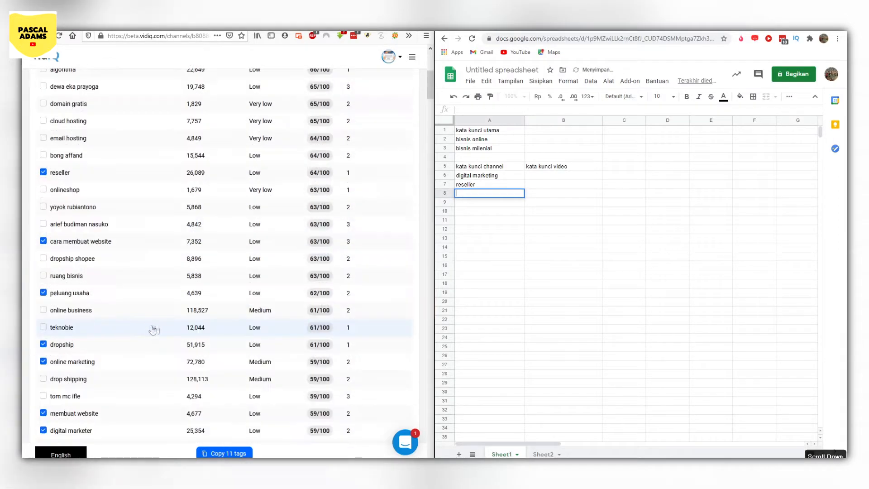
double_click(464, 194)
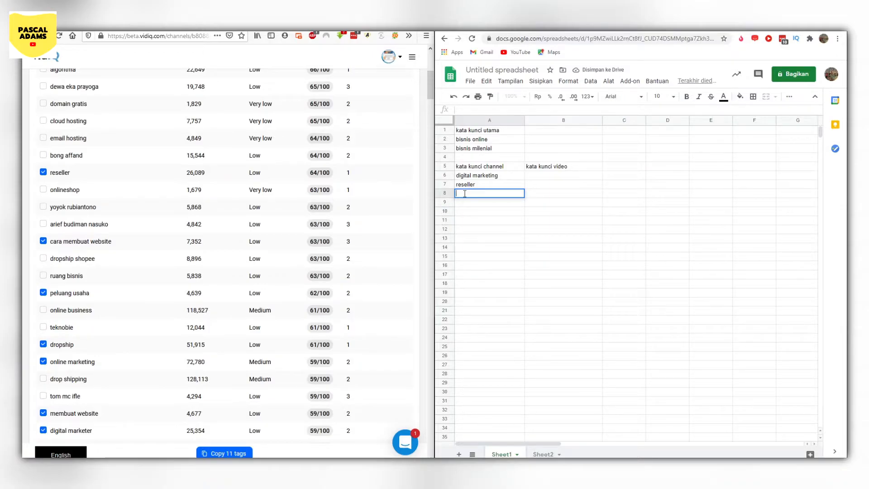
text(pelkua)
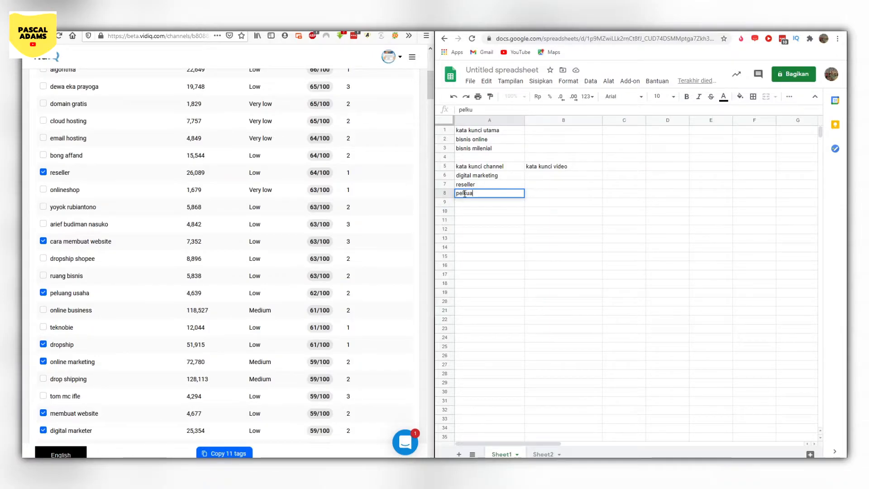
text(ng usaha)
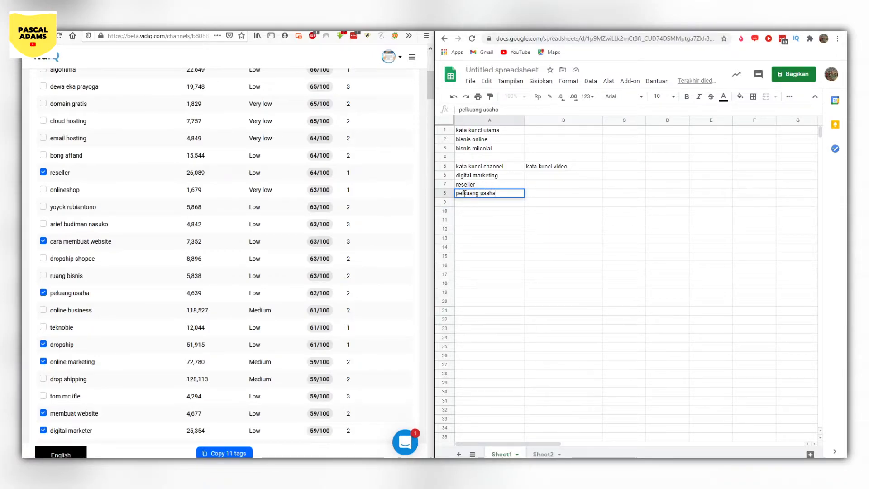
- Add the selected keyword "dropship" to the channel keyword list in cell A9
scroll(123, 296, down, 2)
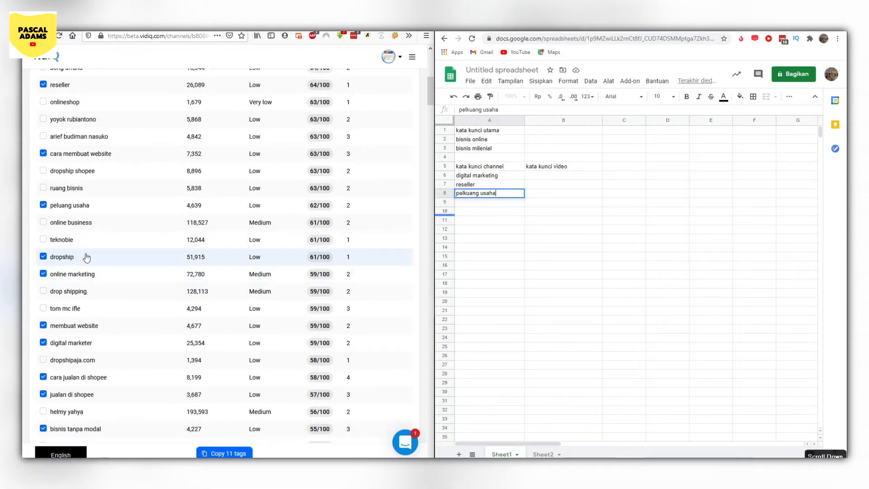
click(463, 202)
text(dr)
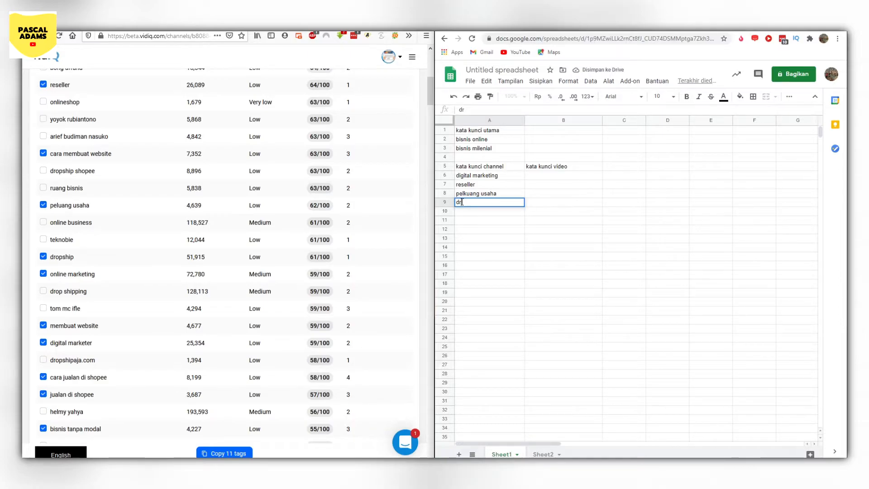
text(opship)
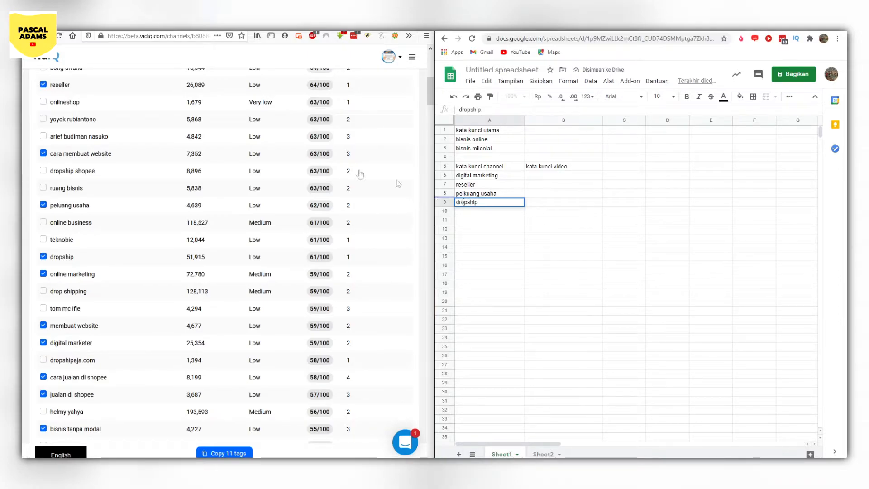
- Correct the misspelled keyword in cell A8 to "peluang usaha" and enter "online marketing" in cell A10
click(470, 211)
click(467, 193)
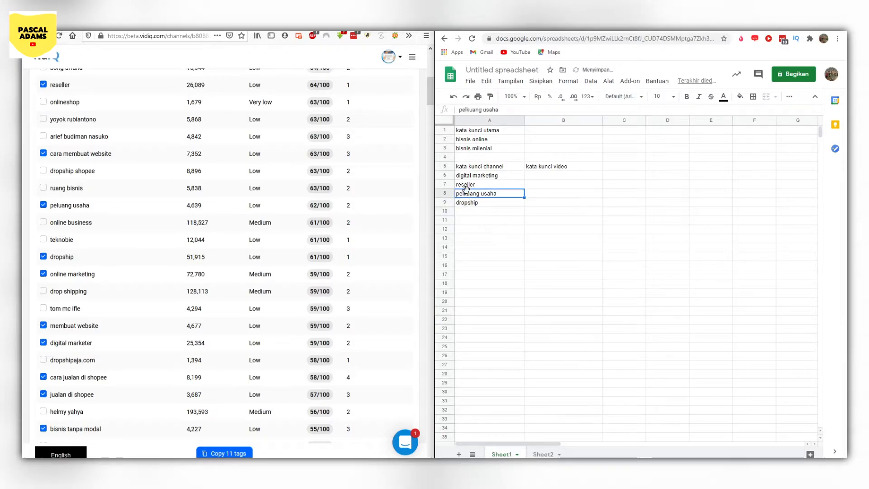
double_click(464, 195)
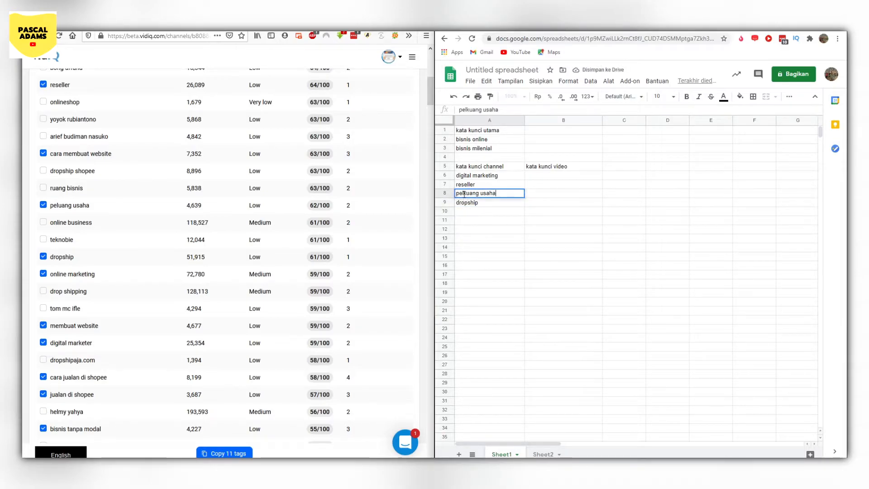
click(493, 209)
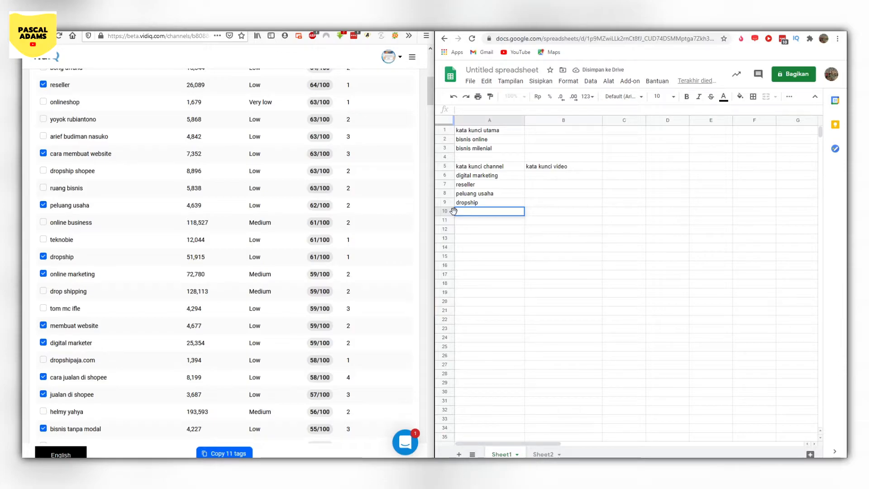
text(online marke)
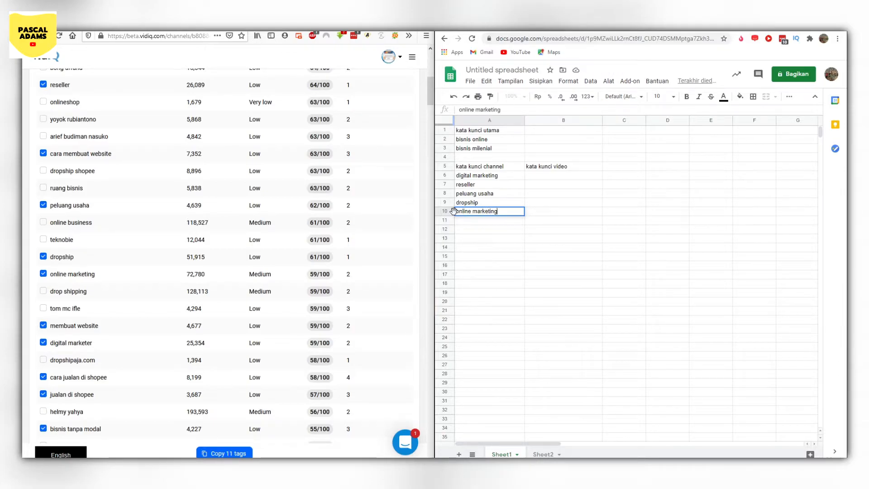
text(ting)
- Finish entering "online marketing" in cell A10 and add "cara jualan di shopee" to the video keyword list in cell B6
click(469, 225)
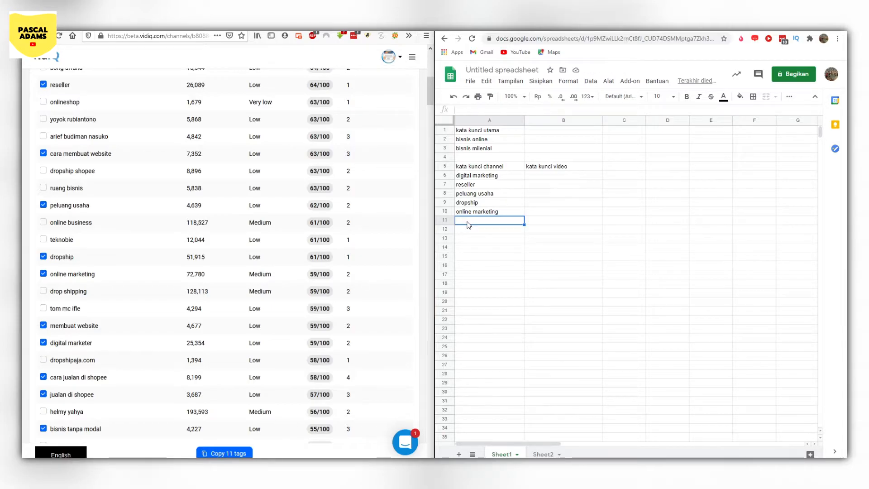
scroll(203, 222, down, 3)
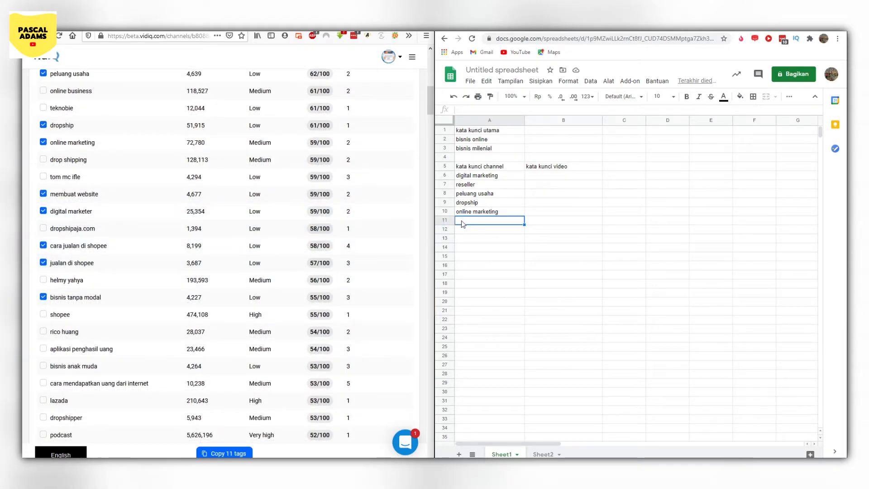
double_click(547, 175)
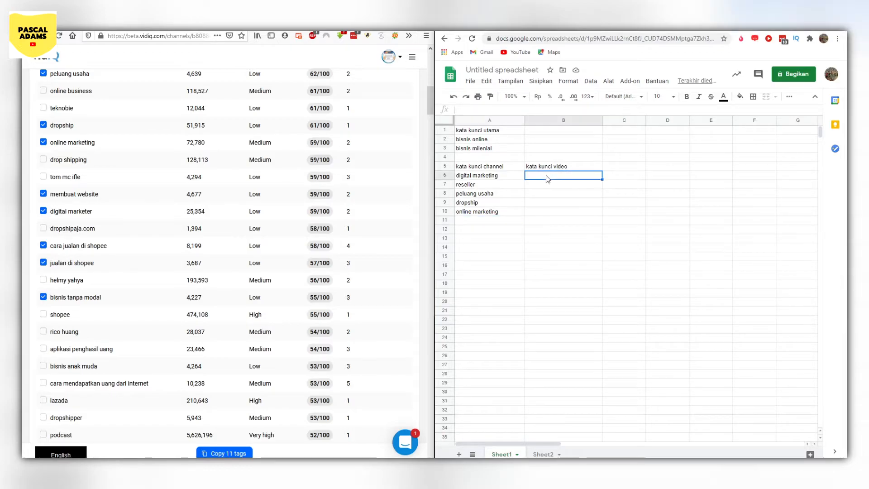
text(cara j)
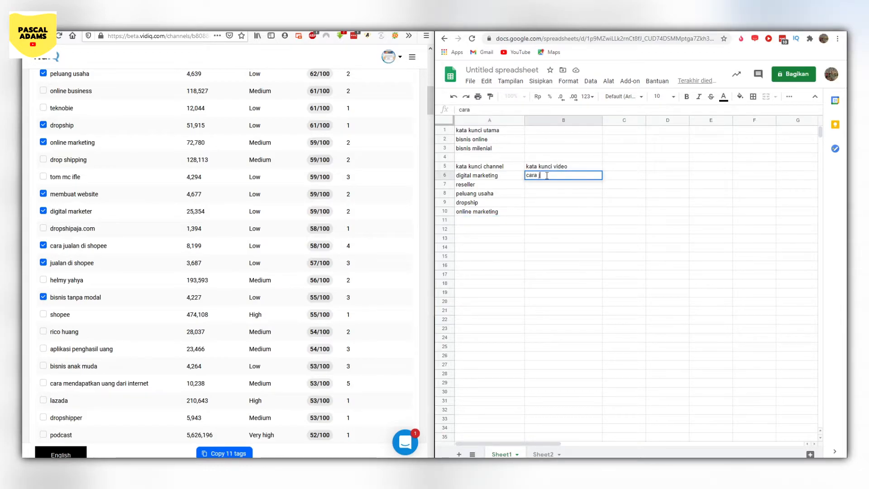
text(ualan di shopee)
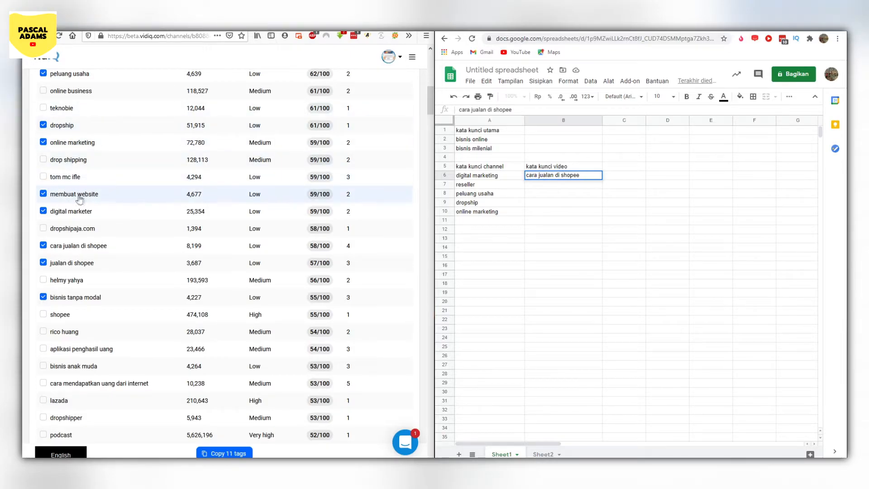
key(Return)
- Add "cara membuat website" in cell B7 and "bisnis tanpa modal" in cell B8 of the video keyword list
text(cara membu)
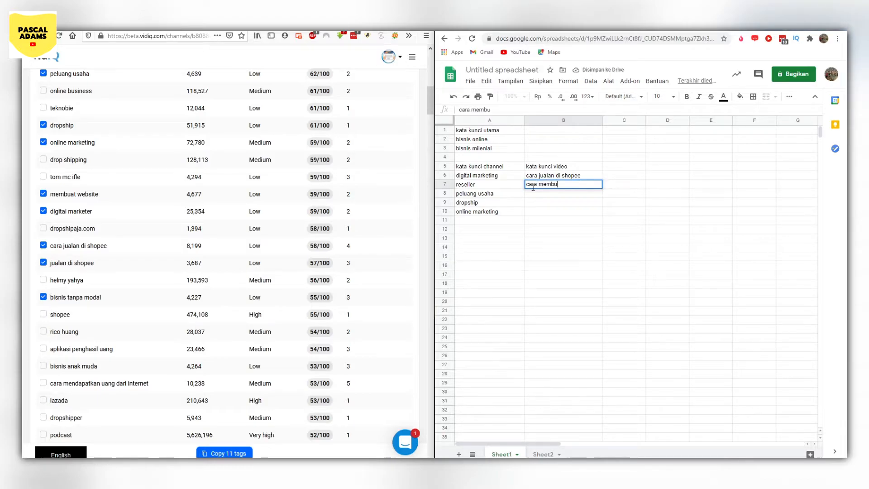
text(at website)
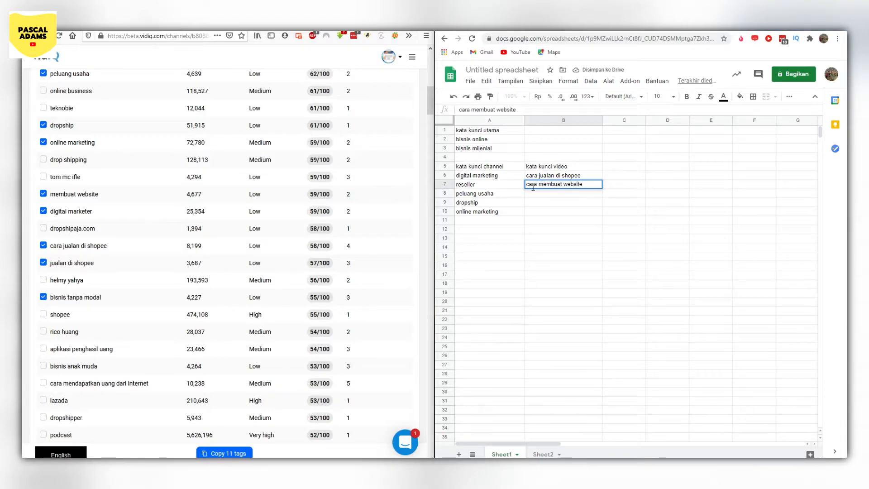
key(Return)
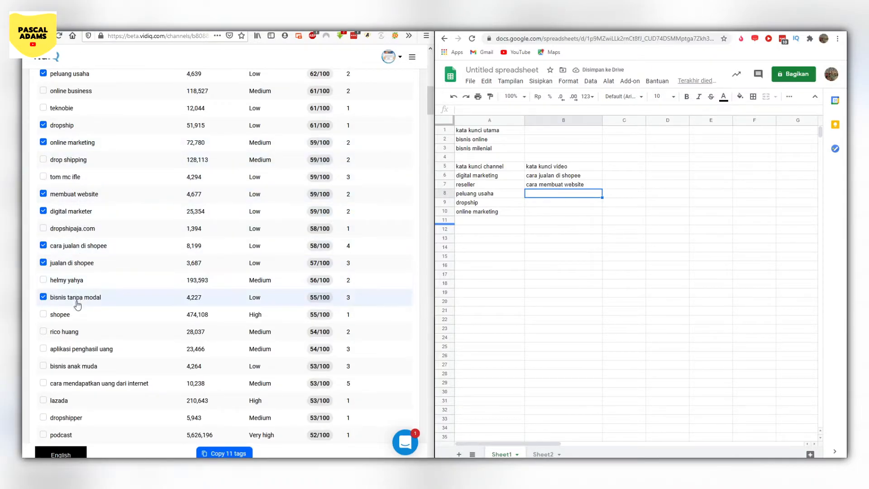
double_click(536, 193)
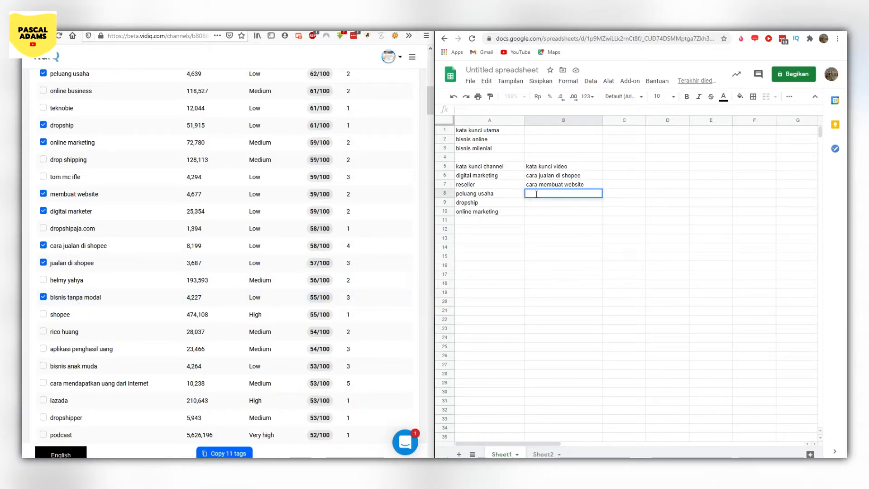
text(bisnis tanpa modal)
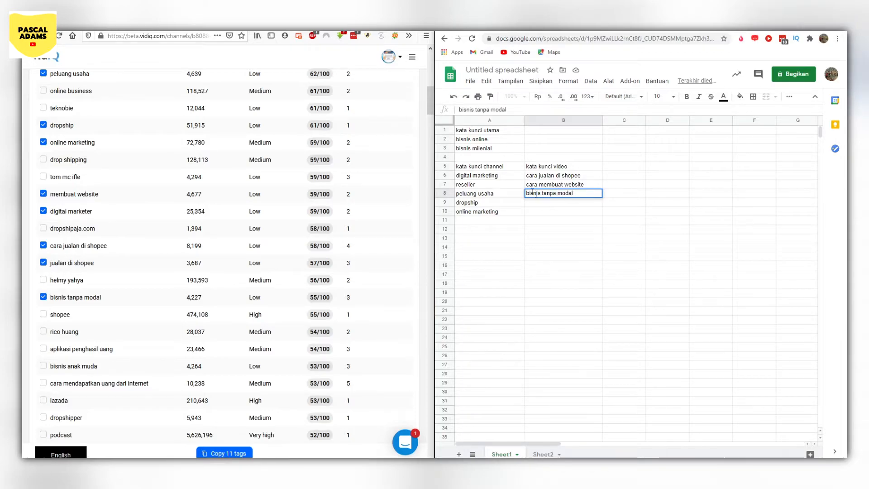
- Select the keywords "cara mendapatkan uang dari internet" and "bisnis modal kecil untung besar" in the vidIQ keyword results
scroll(221, 324, down, 15)
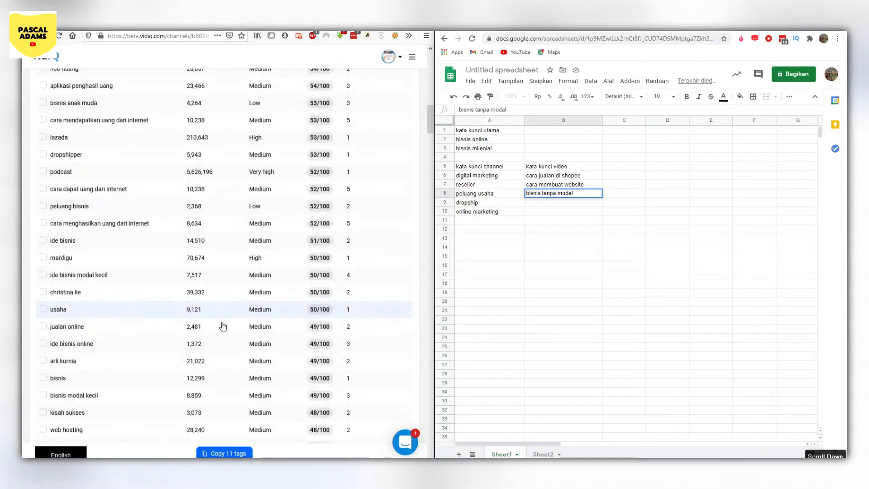
scroll(228, 322, up, 6)
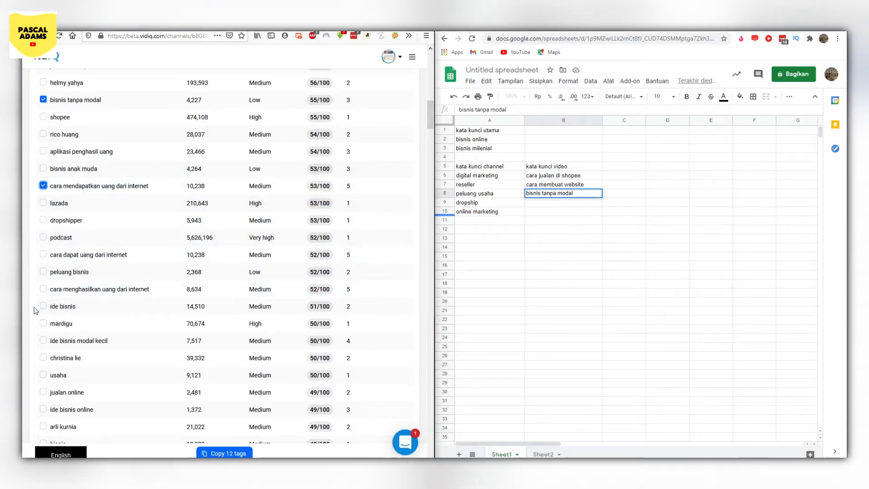
scroll(42, 287, down, 2)
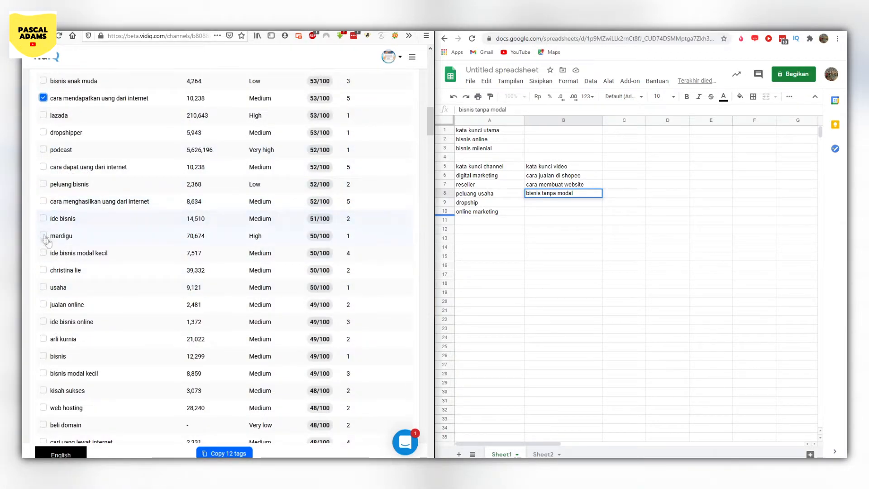
scroll(45, 371, down, 2)
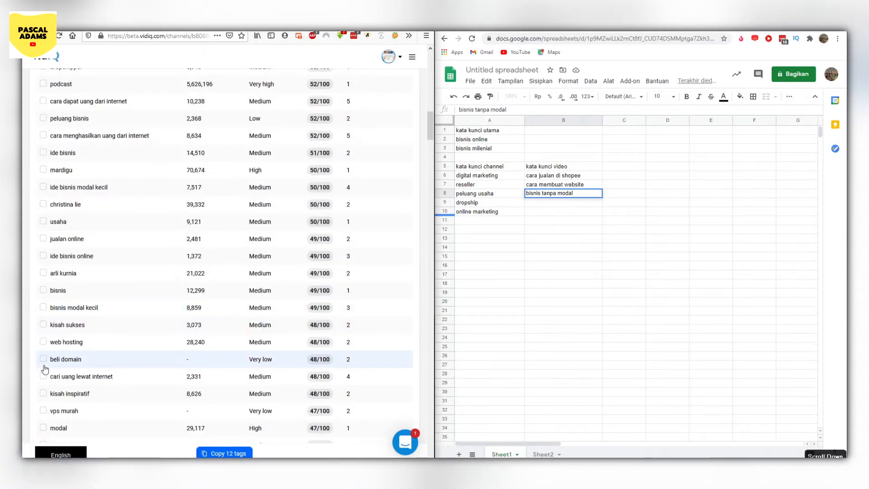
scroll(44, 371, down, 2)
scroll(45, 369, down, 3)
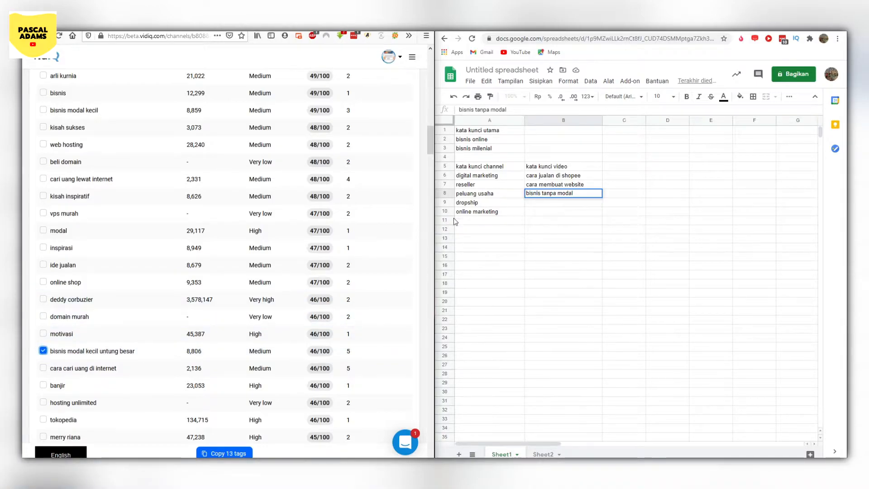
- Add the selected keyword "cara mendapatkan uang dari internet" to the video keyword list in cell B9
scroll(349, 332, up, 5)
scroll(349, 332, up, 3)
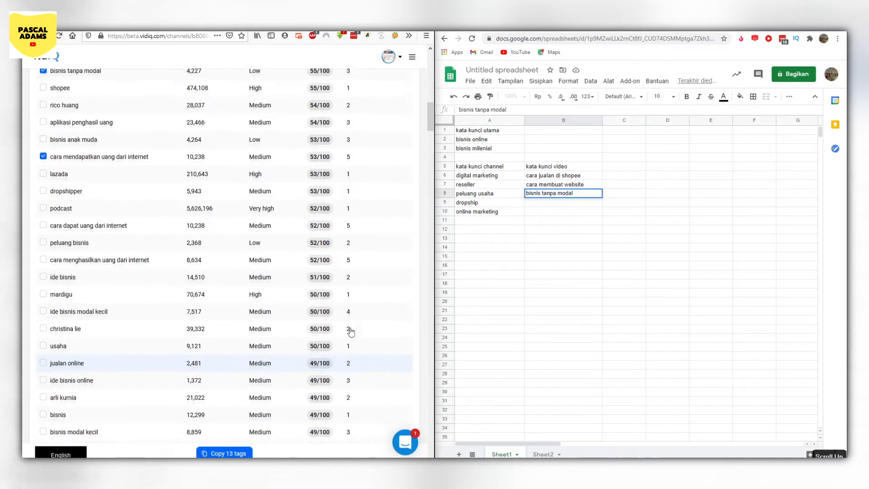
click(557, 204)
text(cara mendapatka)
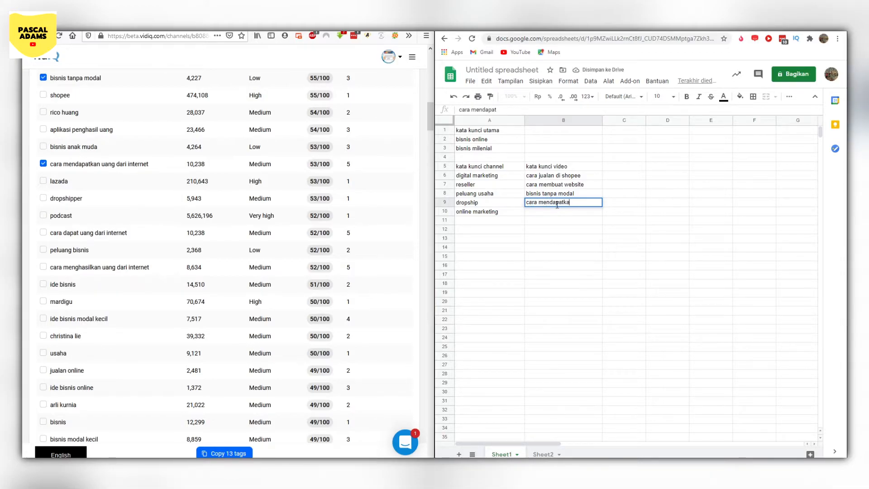
text(n uang dari internet)
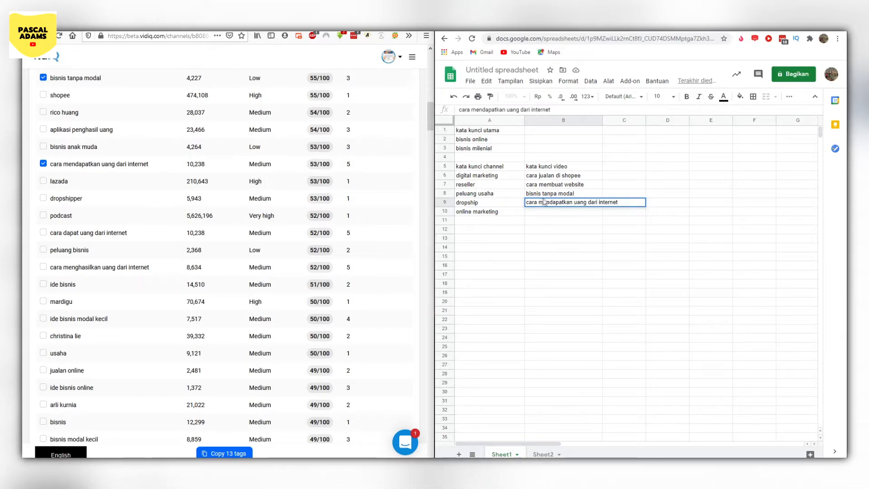
key(Return)
- Add the selected keyword "bisnis modal kecil untung besar" to the video keyword list in cell B10
scroll(272, 250, down, 10)
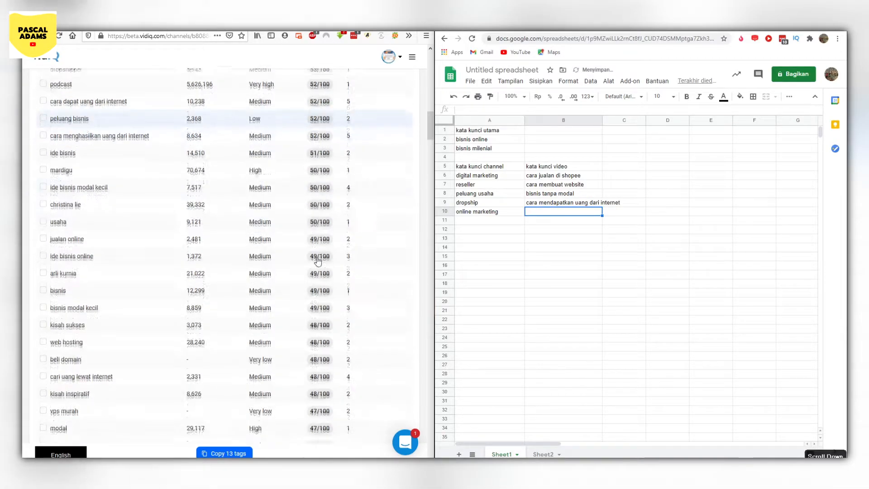
double_click(539, 211)
text(bisnis mno)
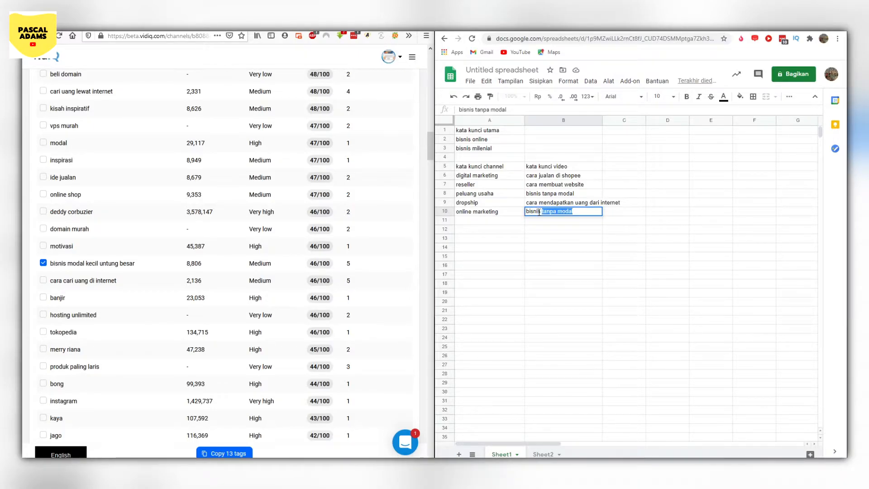
key(BackSpace)
key(BackSpace)
text(odal kecil untung besar)
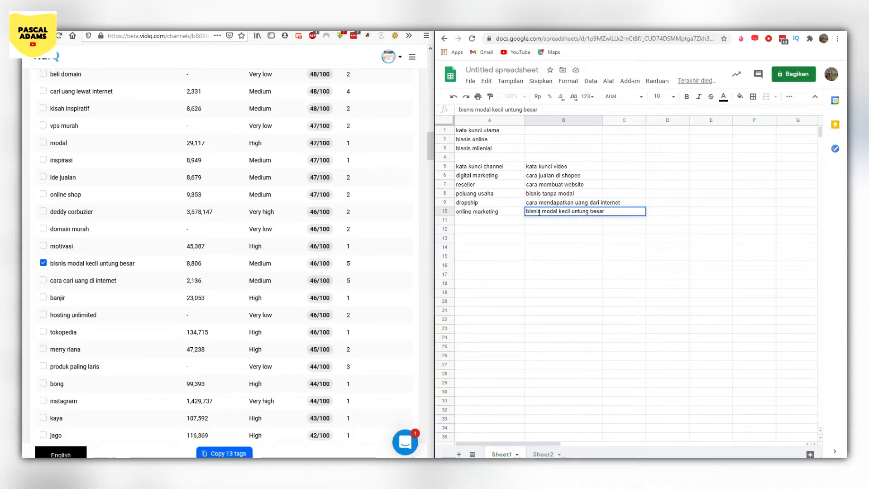
- Widen column B so that the longest video keyword fits inside it
click(565, 178)
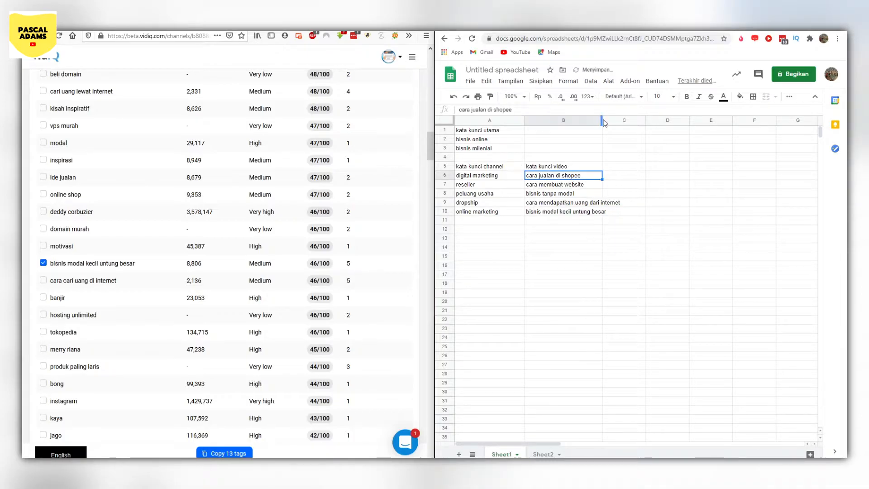
drag(603, 123, 620, 123)
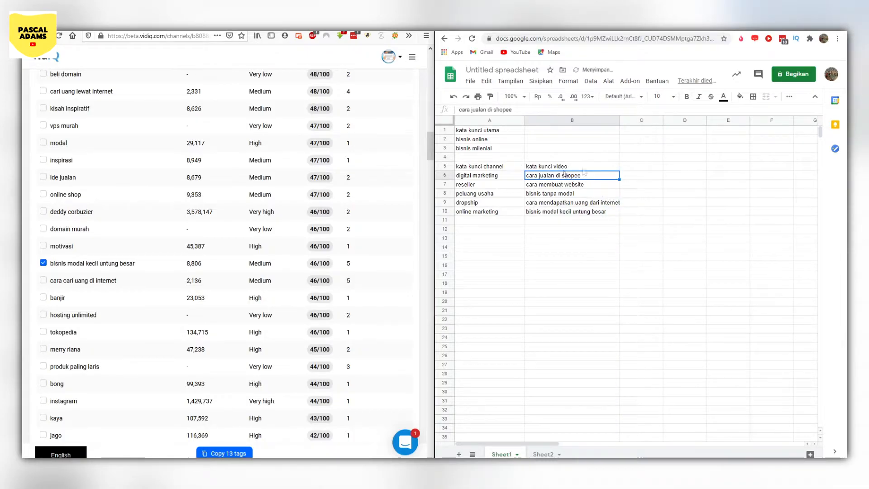
- Review the main keyword "bisnis online", the channel keywords in A6 to A10 and the first video keyword in B6
click(473, 141)
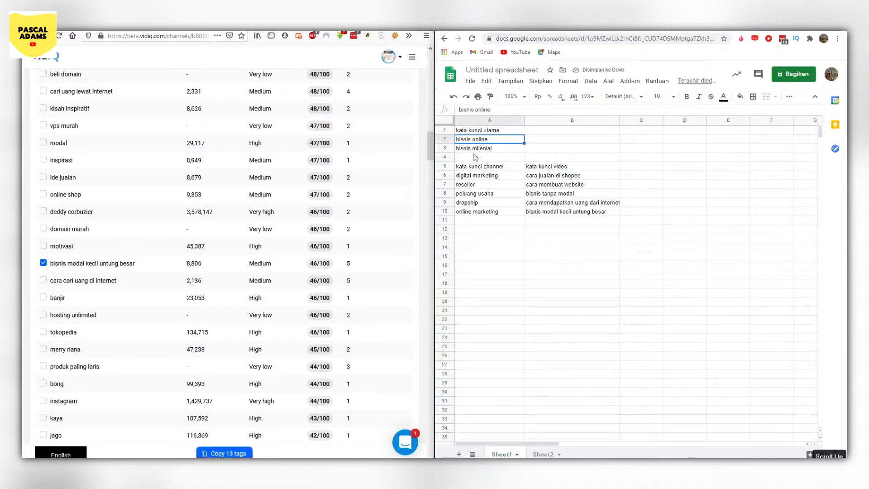
click(472, 176)
click(473, 184)
click(474, 194)
click(476, 204)
click(478, 212)
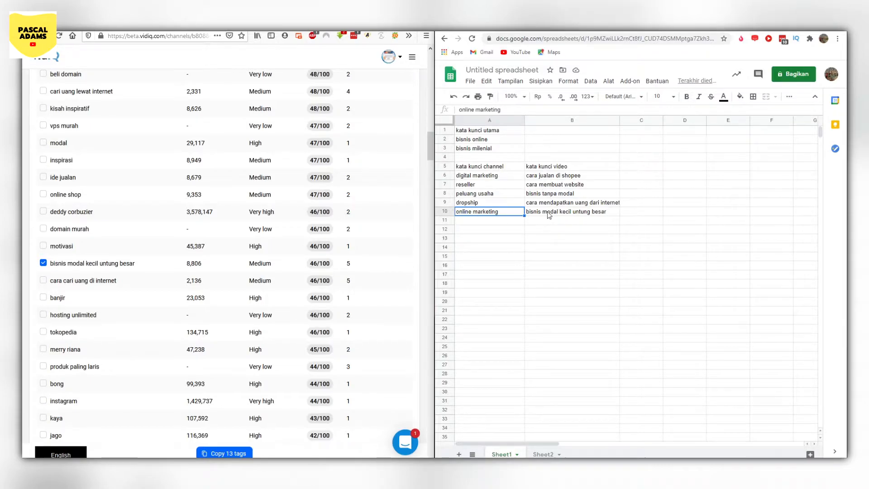
click(547, 178)
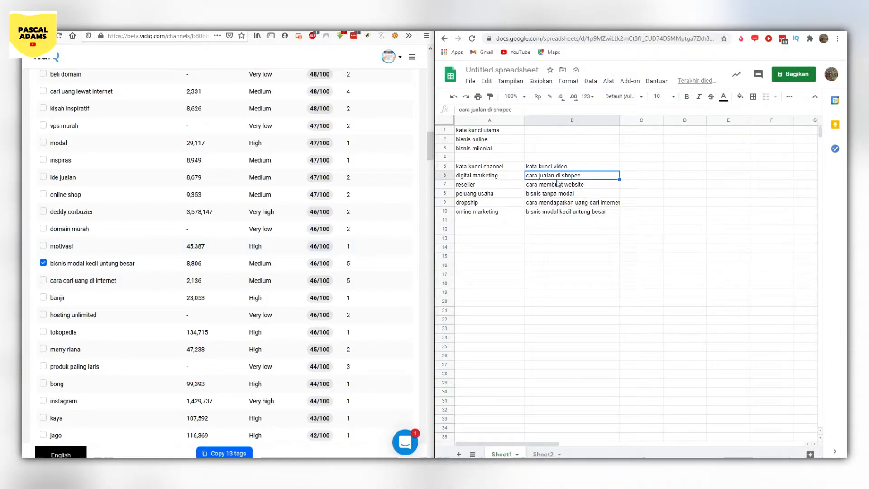
- Compare the search volume, competition and score of the selected video keywords in the vidIQ results
scroll(156, 287, up, 10)
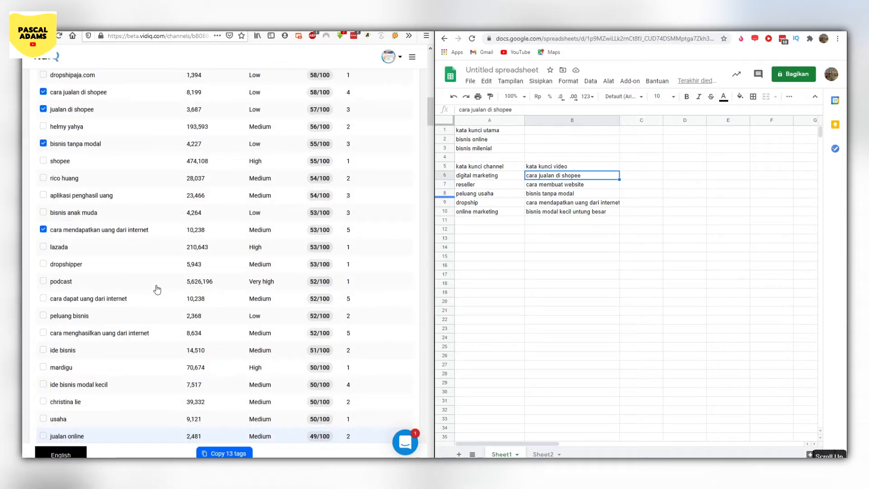
scroll(78, 253, up, 1)
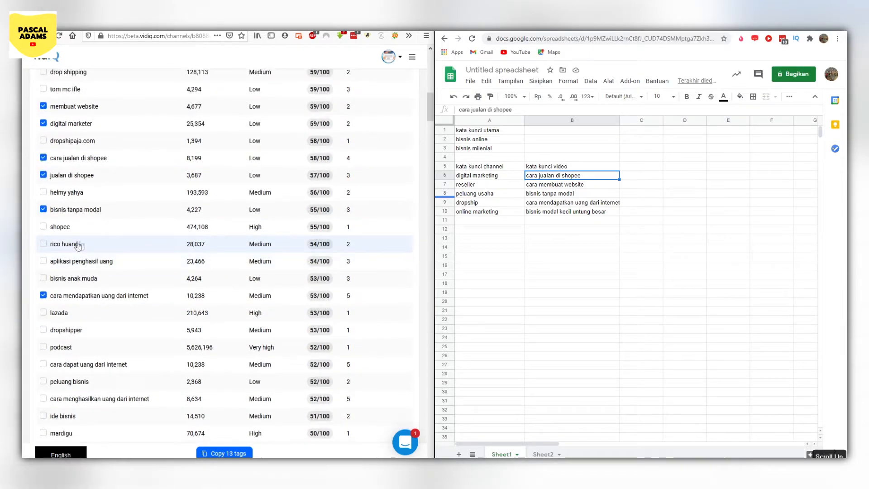
click(542, 206)
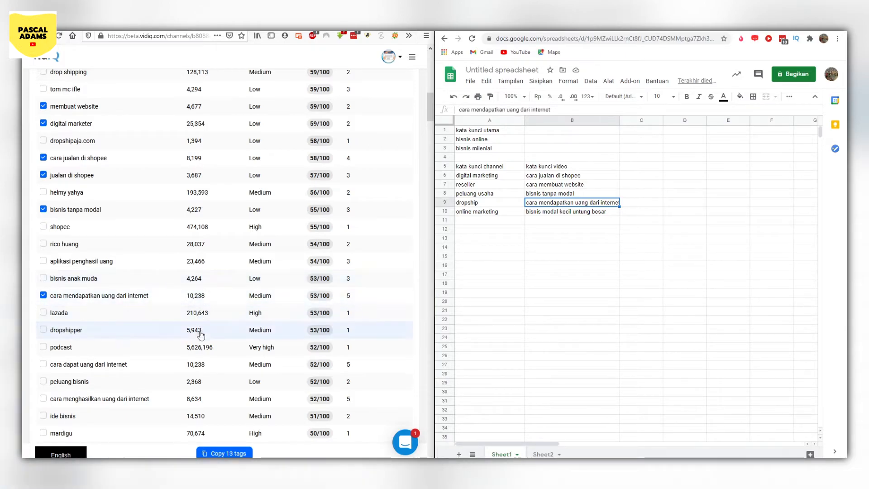
scroll(249, 312, down, 3)
scroll(249, 312, down, 7)
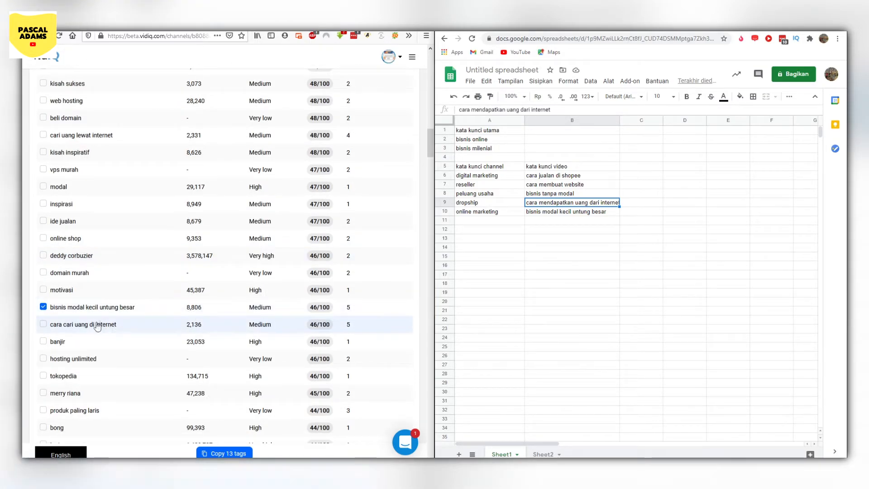
mouse_move(261, 313)
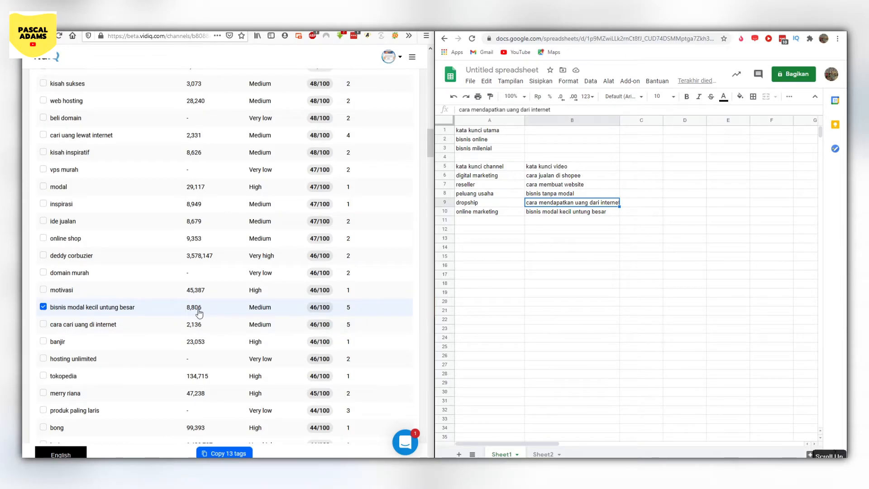
scroll(199, 312, up, 10)
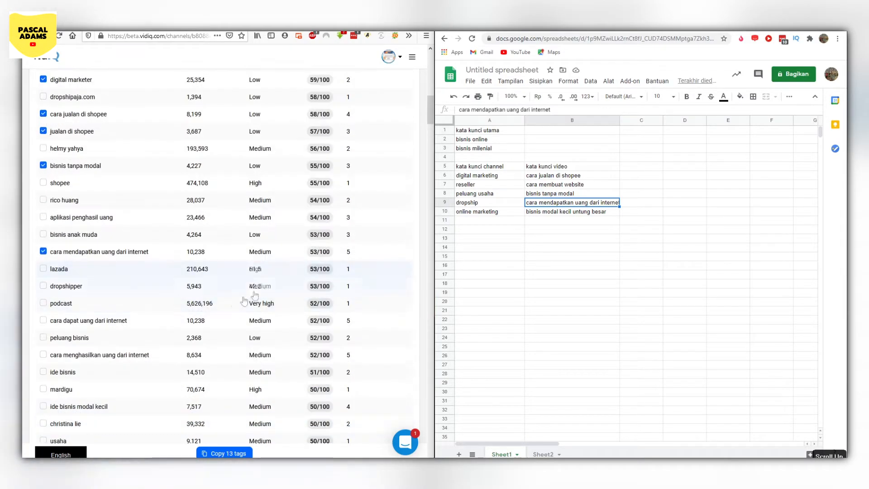
scroll(217, 334, up, 1)
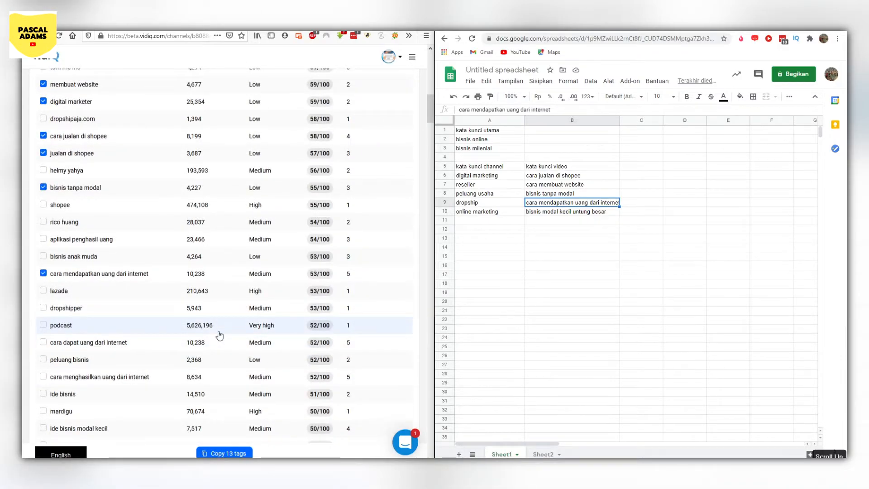
scroll(220, 335, up, 3)
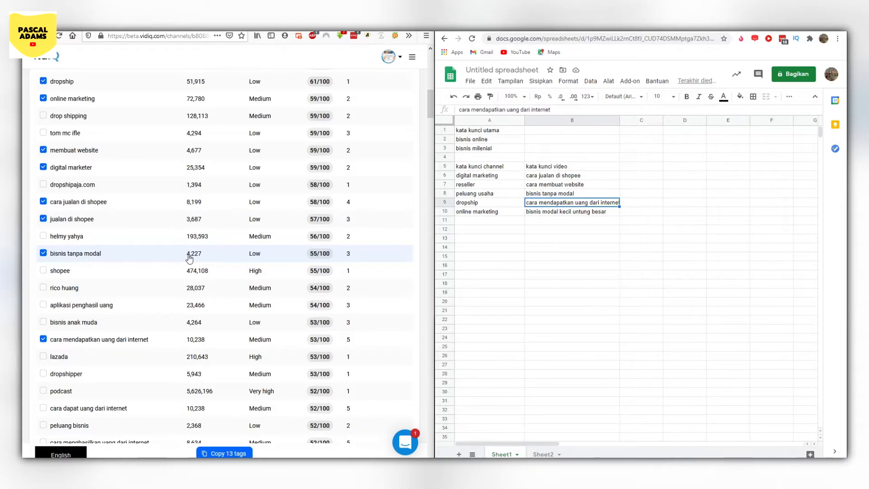
scroll(189, 258, up, 4)
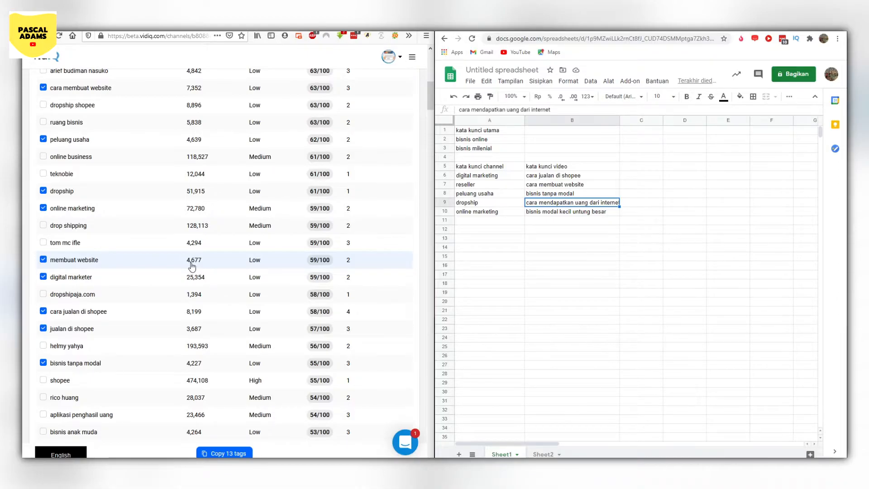
- Review the "bisnis online" related keywords in vidIQ, comparing the ticked ones with the lower-scoring entries further down the list
scroll(202, 226, up, 4)
scroll(208, 190, up, 2)
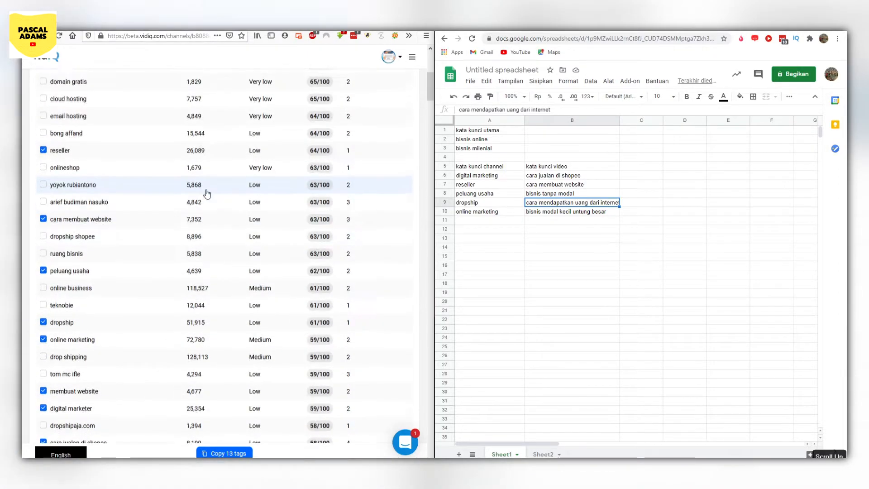
scroll(192, 225, up, 10)
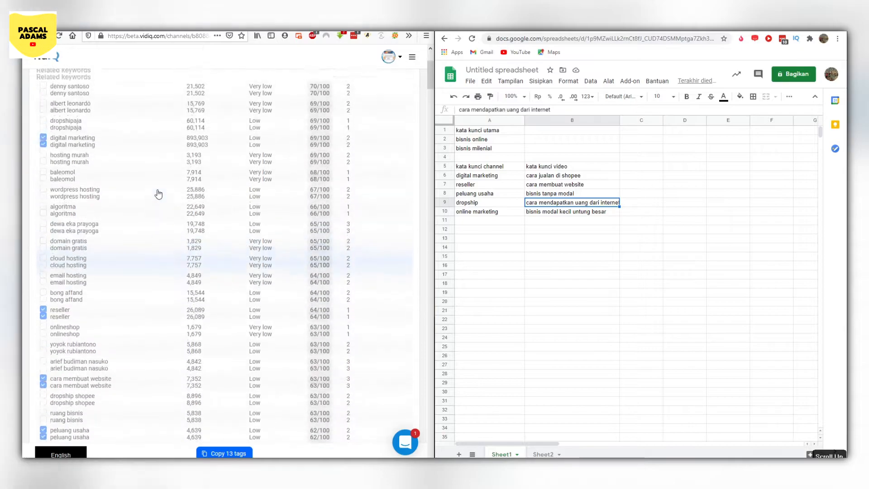
scroll(160, 214, down, 10)
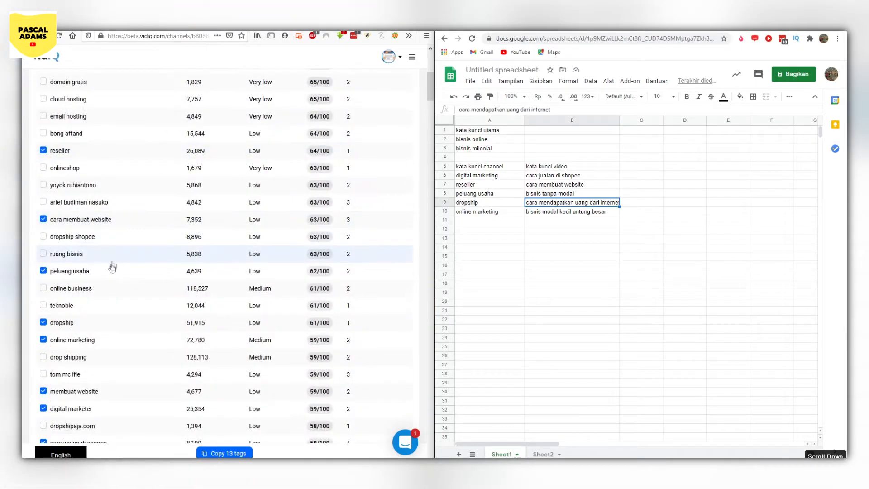
scroll(114, 307, down, 1)
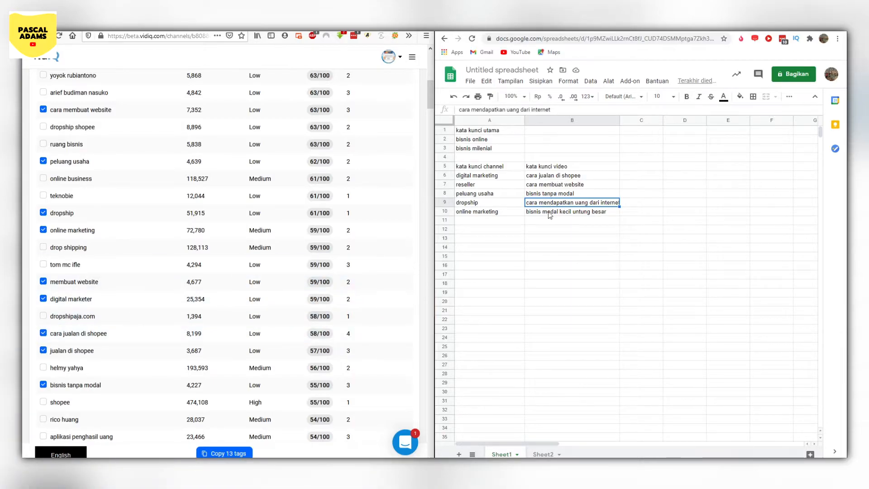
scroll(374, 294, down, 6)
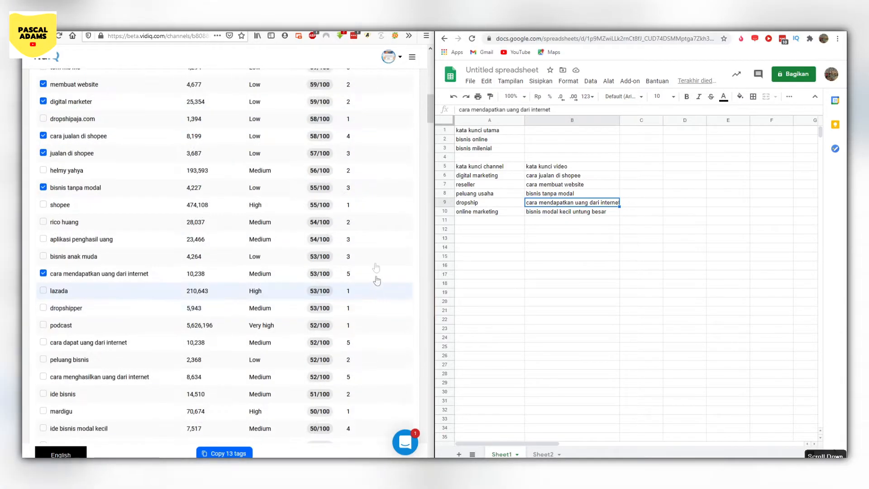
drag(432, 115, 428, 164)
scroll(308, 258, down, 3)
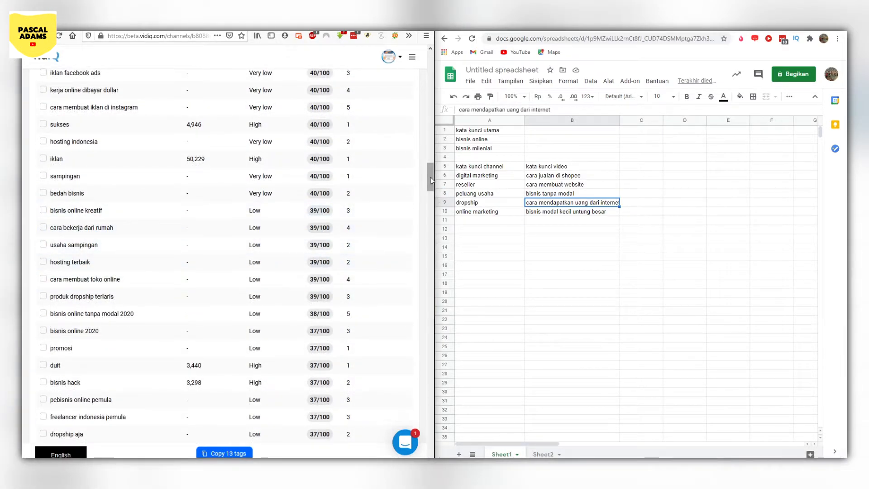
scroll(426, 225, down, 10)
drag(425, 224, 417, 152)
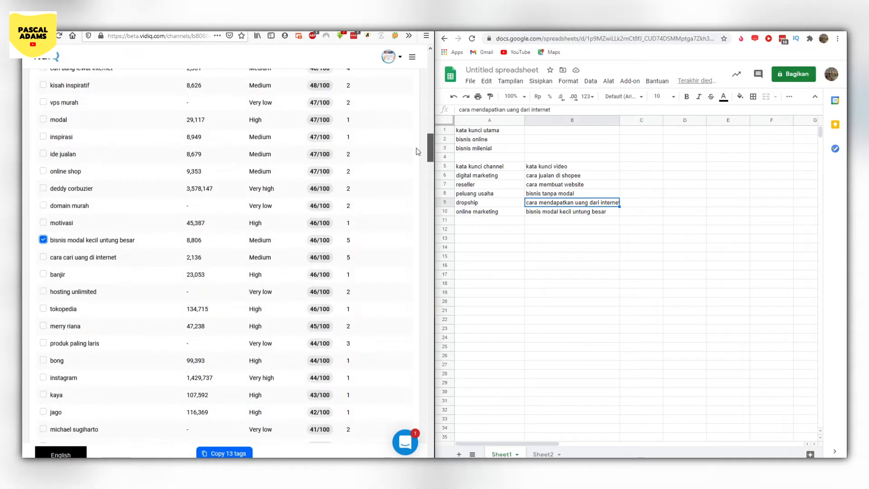
drag(430, 143, 419, 72)
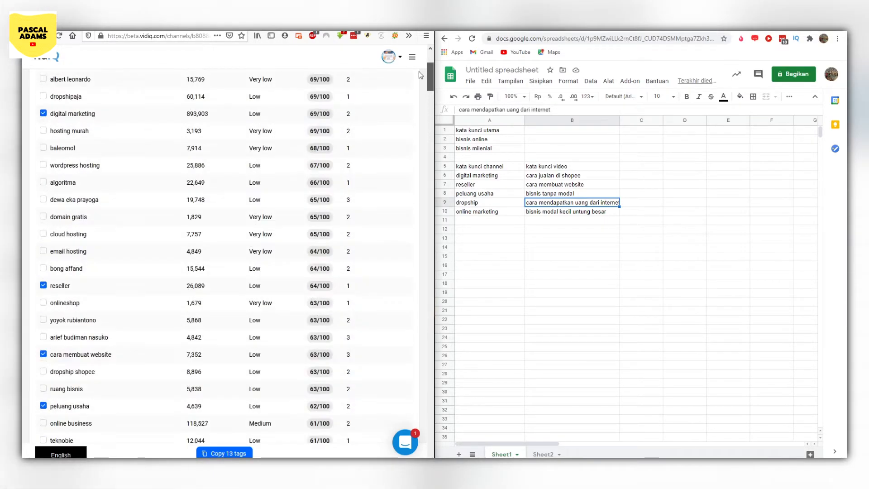
- Copy the second main keyword "bisnis milenial" from cell A3 and search vidIQ for its related keywords
click(512, 238)
click(499, 148)
double_click(499, 148)
key(ctrl+c)
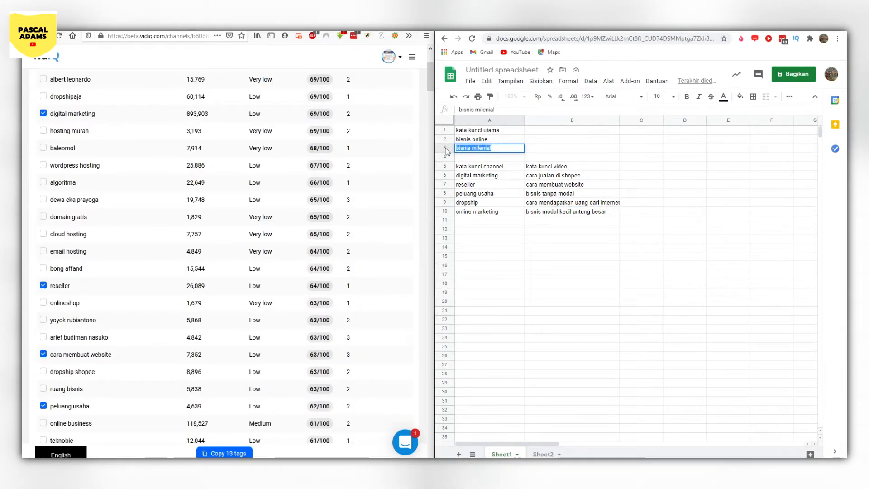
click(480, 166)
scroll(263, 209, up, 4)
drag(77, 110, 24, 108)
key(ctrl+v)
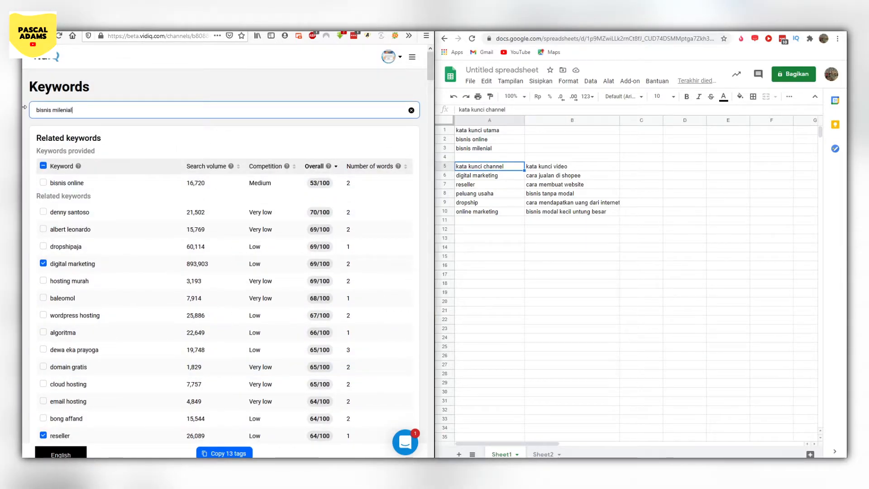
key(Return)
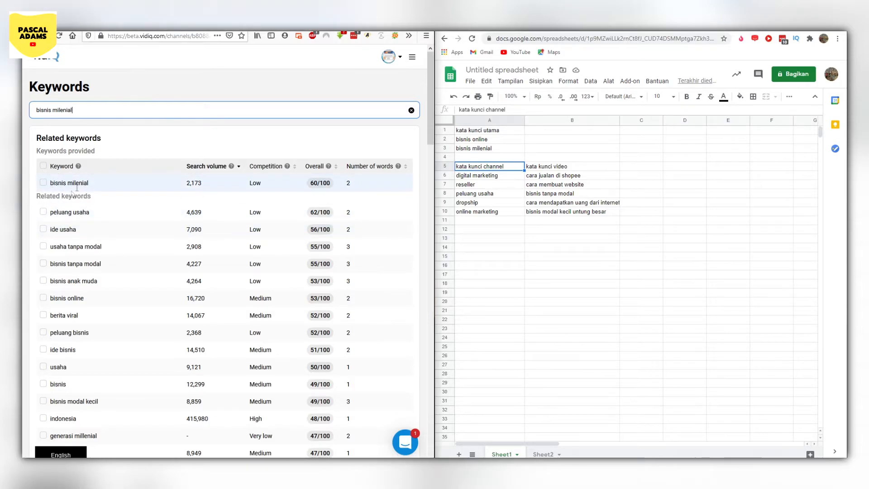
- Select the related keywords peluang usaha, ide usaha, usaha tanpa modal, bisnis tanpa modal, bisnis anak muda, bisnis online, peluang bisnis and ide bisnis
scroll(42, 195, down, 1)
click(43, 192)
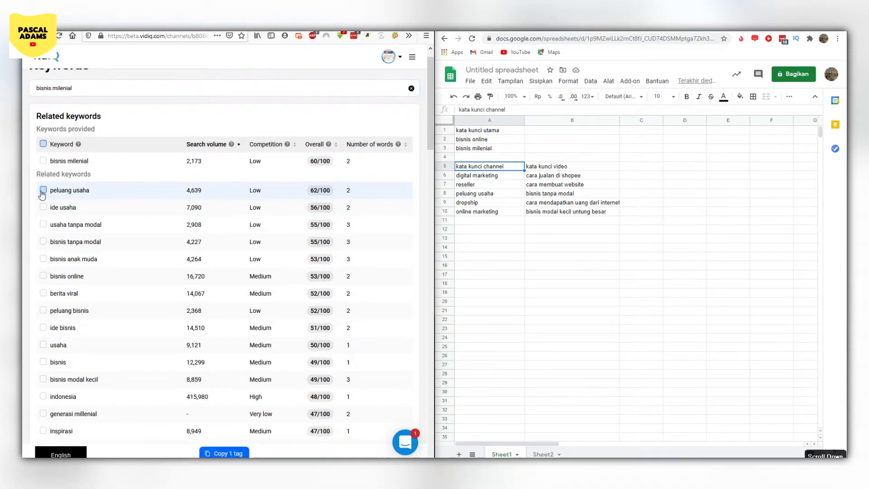
click(44, 209)
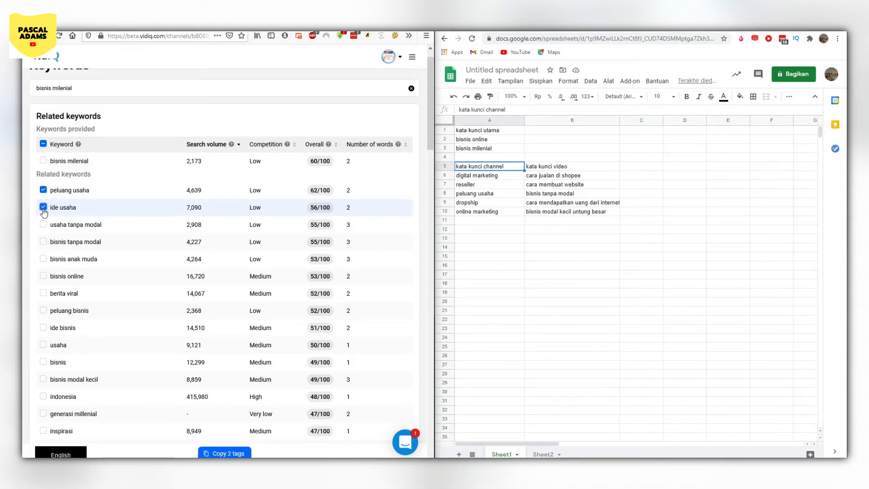
click(42, 242)
click(43, 259)
click(43, 276)
scroll(45, 244, down, 2)
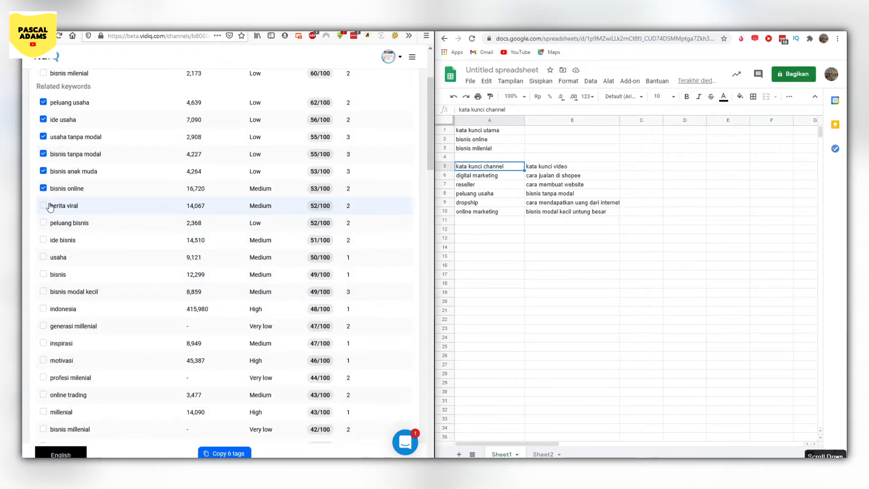
click(43, 223)
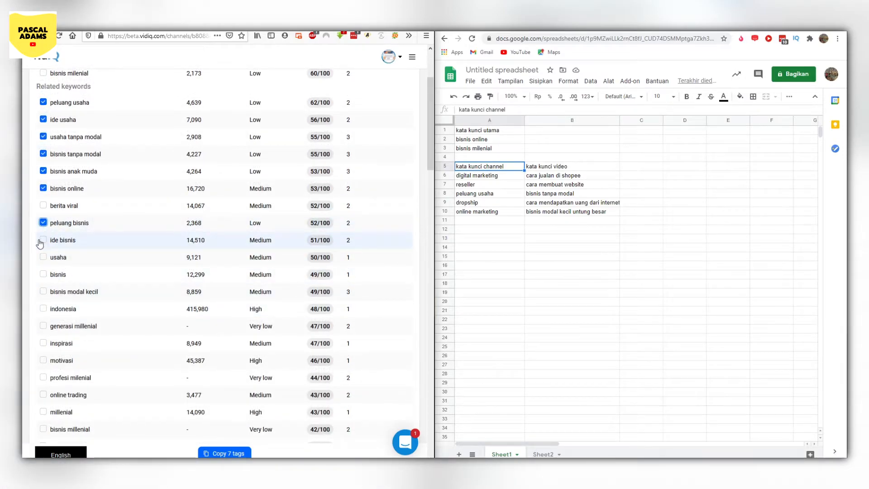
click(42, 241)
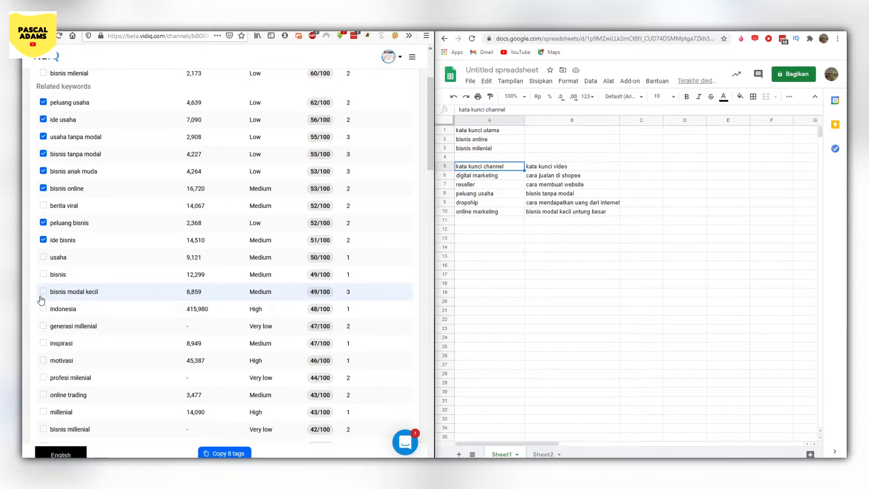
- Add the related keywords bisnis online terpercaya, bisnis anak muda milenial, bisnis online tanpa modal and bisnis jual beli online to the selection
scroll(41, 296, down, 2)
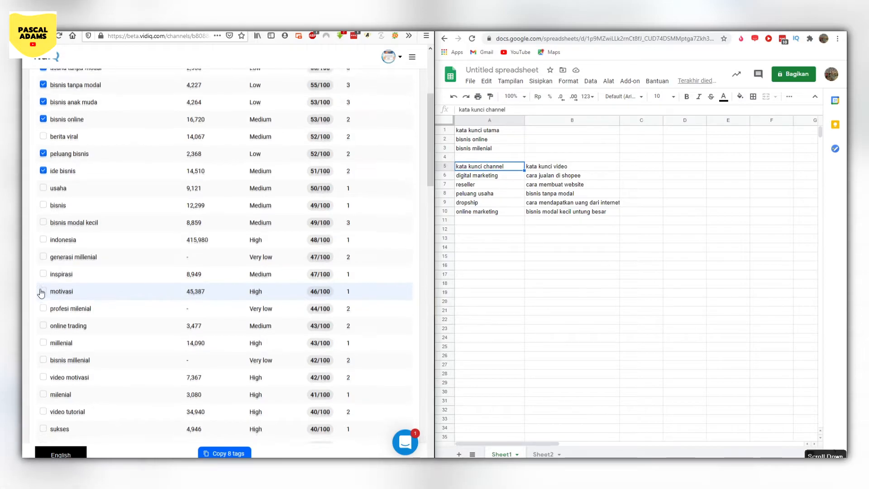
scroll(41, 293, down, 2)
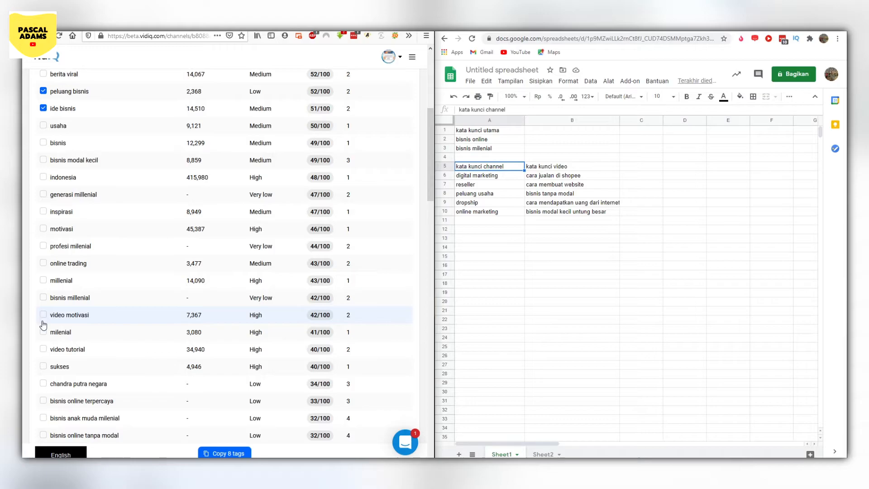
scroll(43, 317, down, 2)
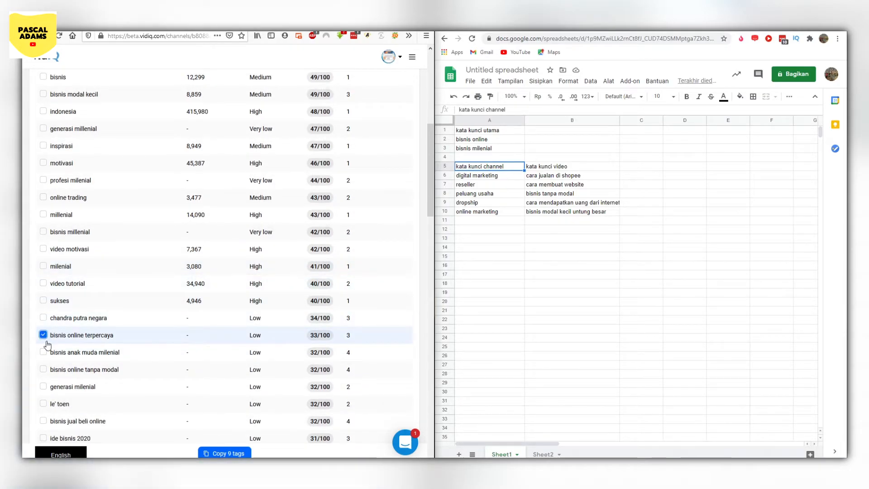
scroll(47, 345, down, 2)
click(43, 287)
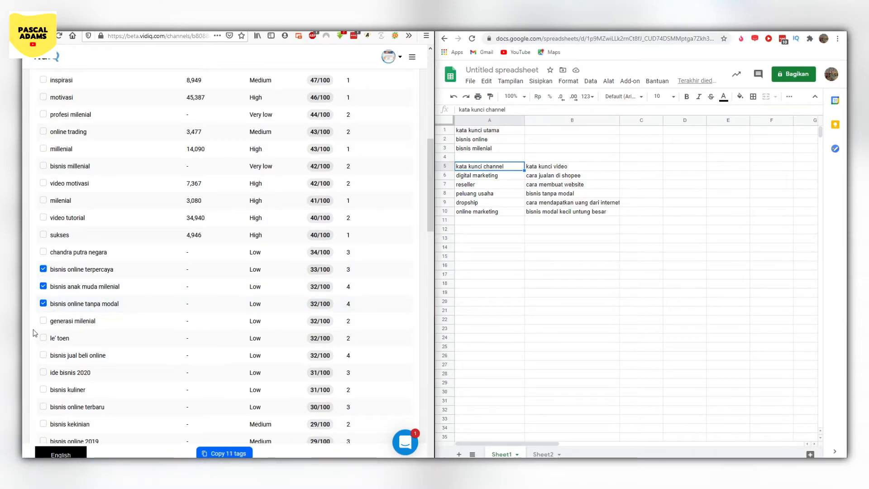
scroll(41, 298, down, 3)
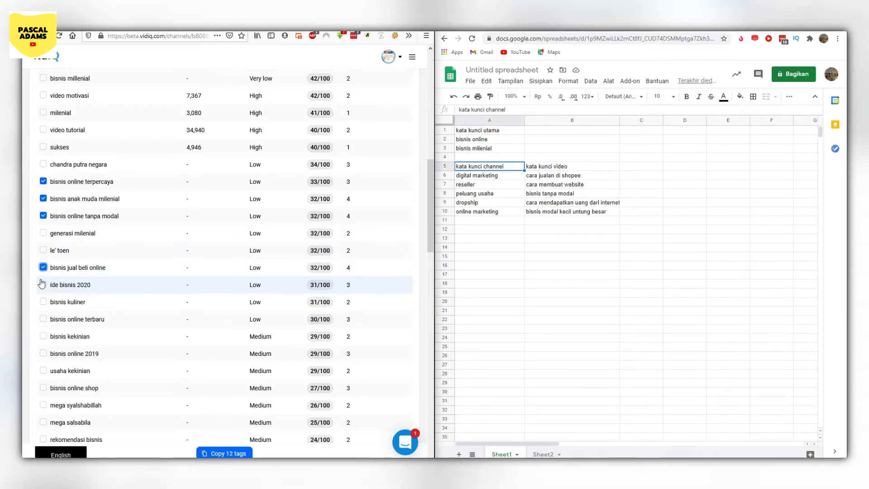
- Also select the keywords ide bisnis 2020, bisnis kuliner, bisnis online terbaru, bisnis kekinian, usaha kekinian and bisnis online shop
scroll(43, 290, down, 3)
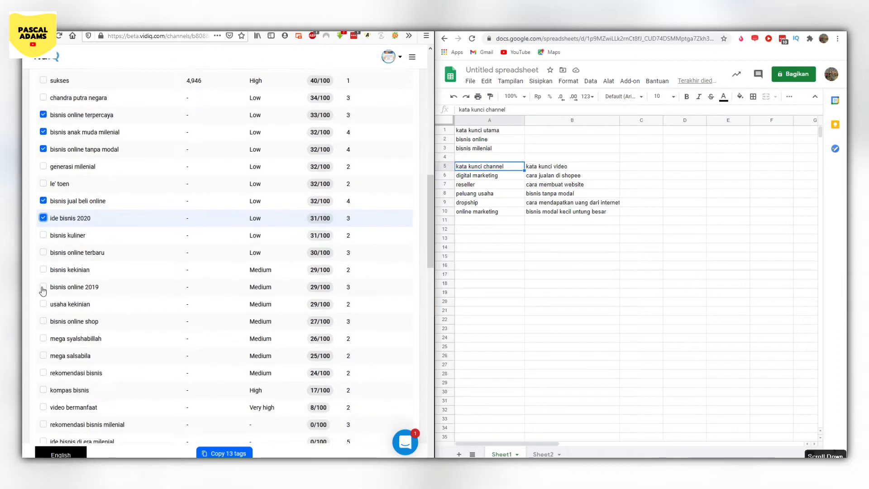
click(43, 215)
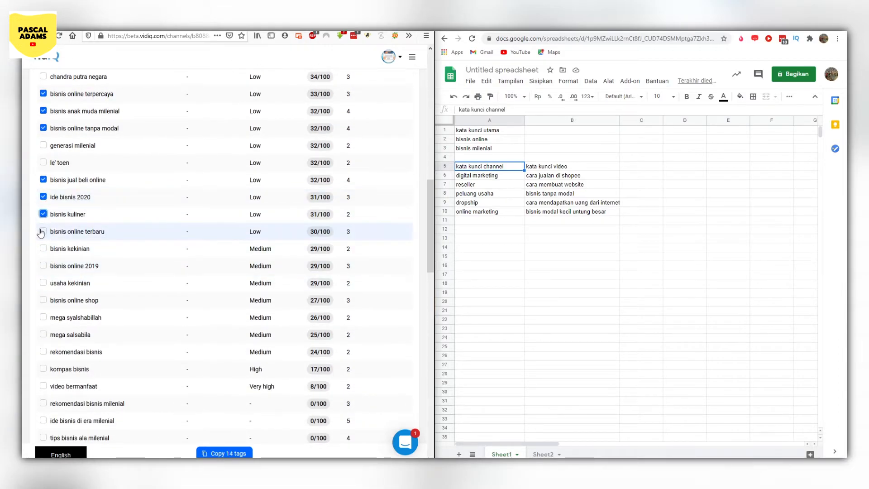
click(43, 248)
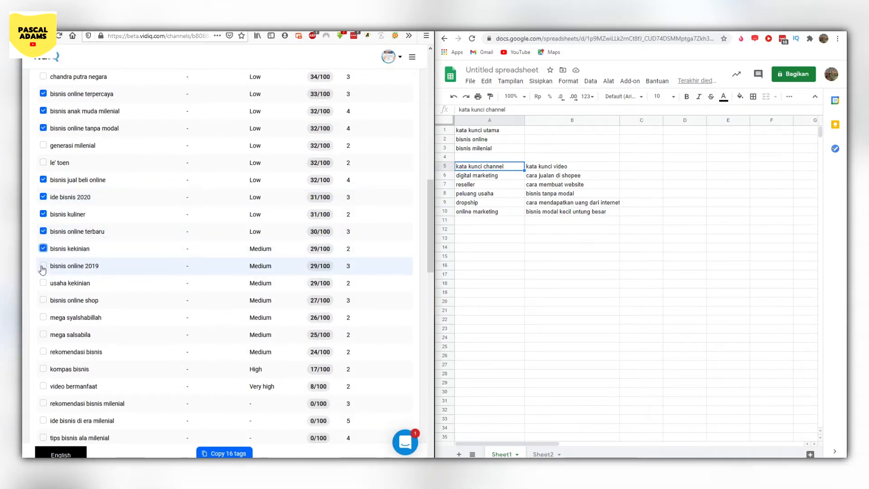
click(43, 301)
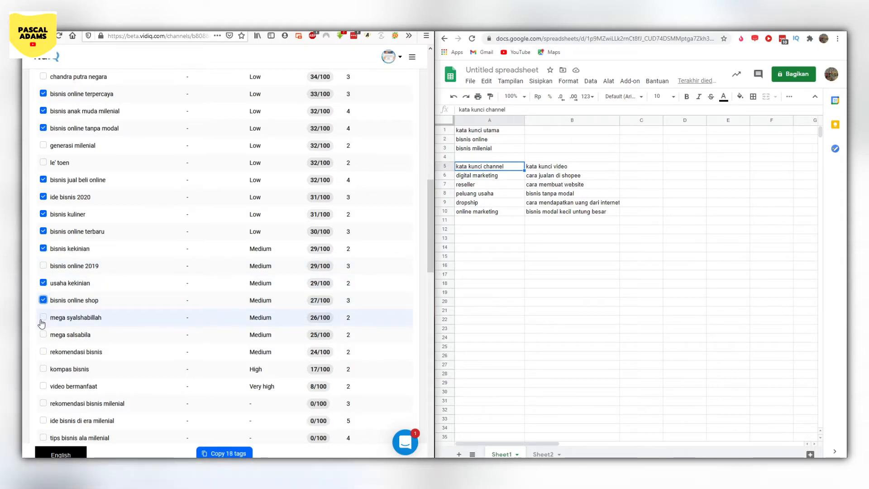
- Examine the rest of the "bisnis milenial" related keywords, checking their search volume, competition and overall score
scroll(42, 326, down, 2)
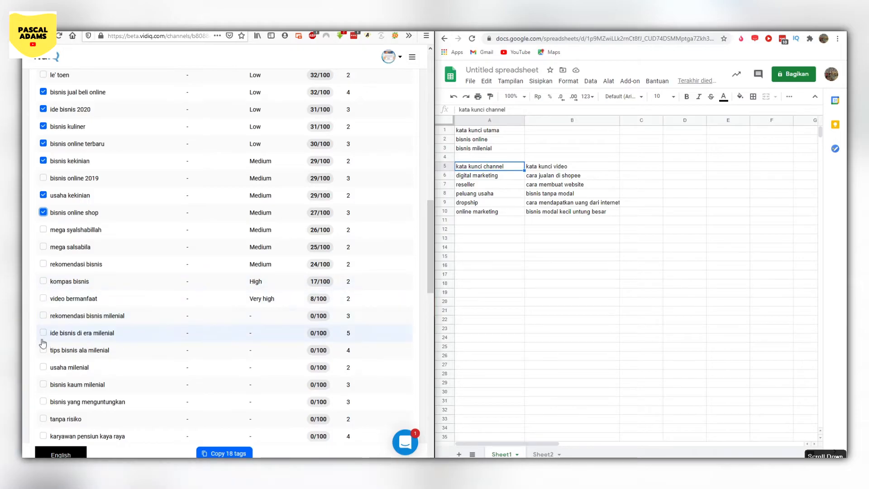
scroll(43, 344, down, 1)
scroll(43, 344, up, 10)
scroll(43, 345, up, 3)
scroll(268, 301, down, 10)
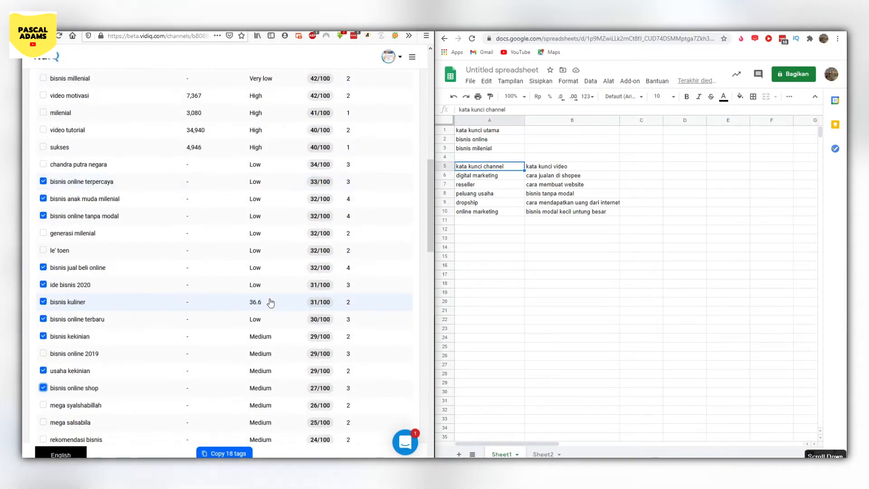
scroll(281, 313, down, 3)
scroll(309, 313, down, 6)
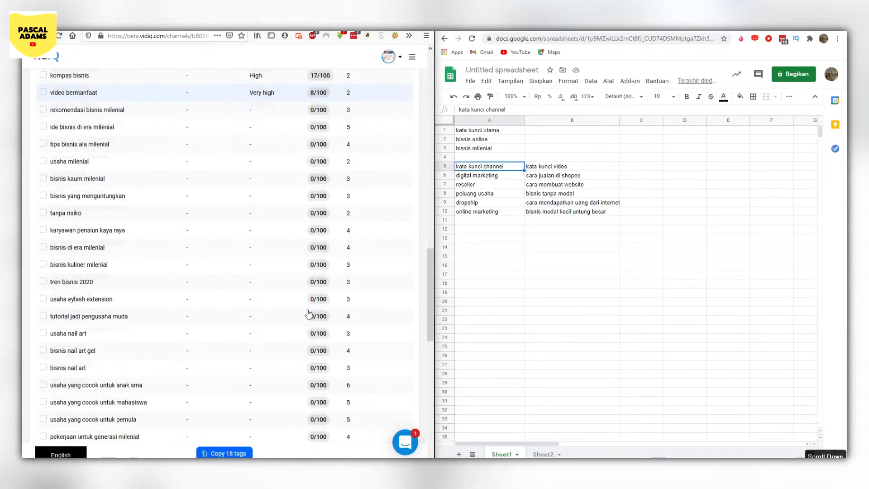
scroll(308, 313, down, 3)
scroll(308, 312, up, 10)
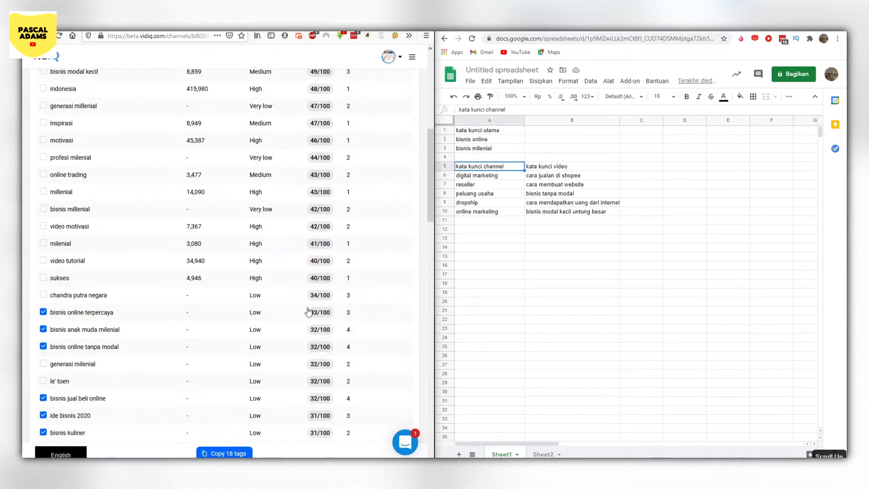
scroll(308, 311, up, 8)
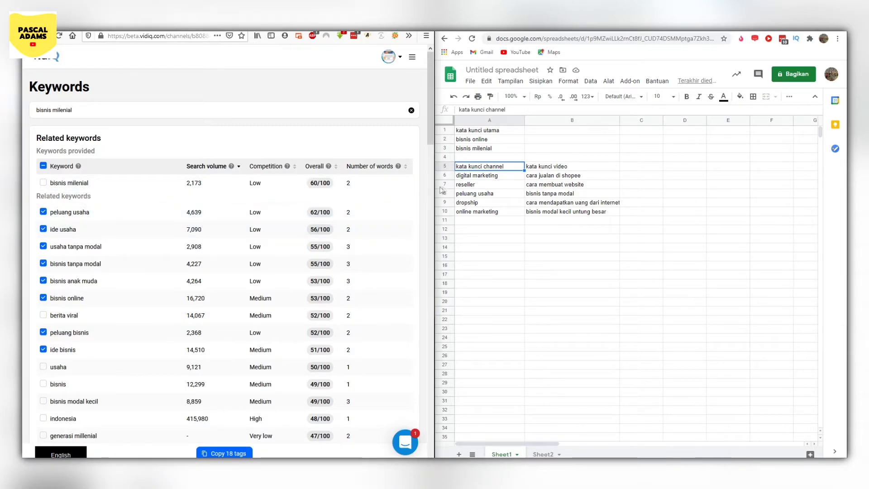
- Add the selected keyword "ide usaha" to the channel keyword list in cell A11
click(472, 222)
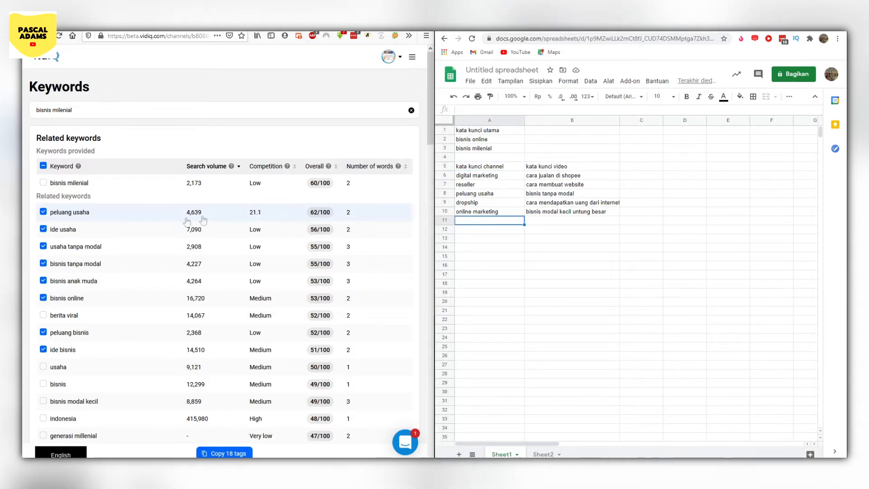
double_click(465, 223)
text(ide usahga)
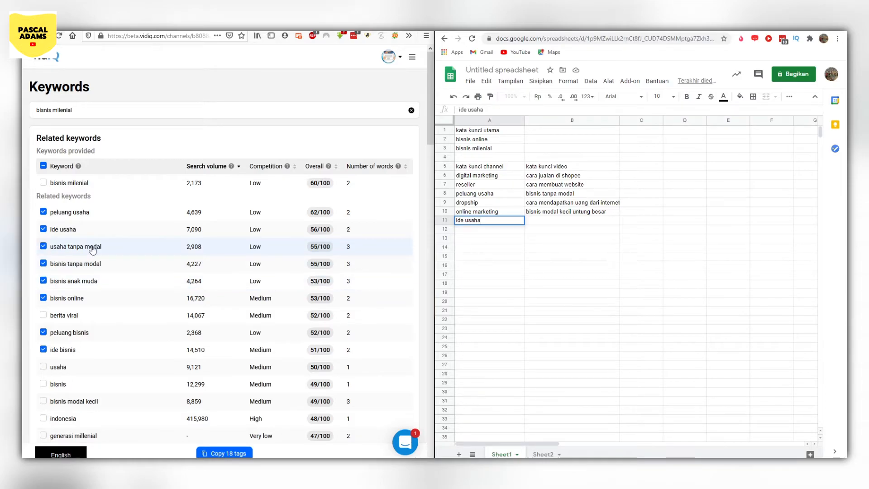
- Add the selected keyword "usaha tanpa modal" to the video keyword list in cell B11
click(541, 222)
double_click(538, 221)
text(usaha tanp)
text(o)
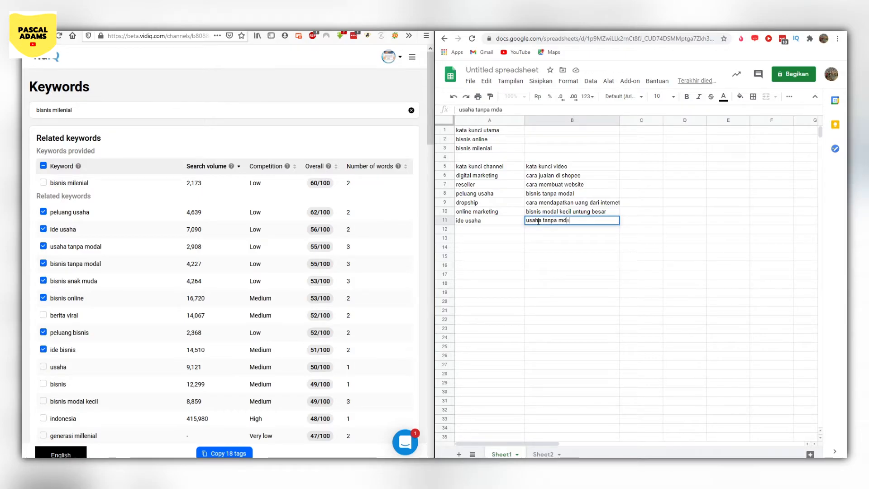
text(dal)
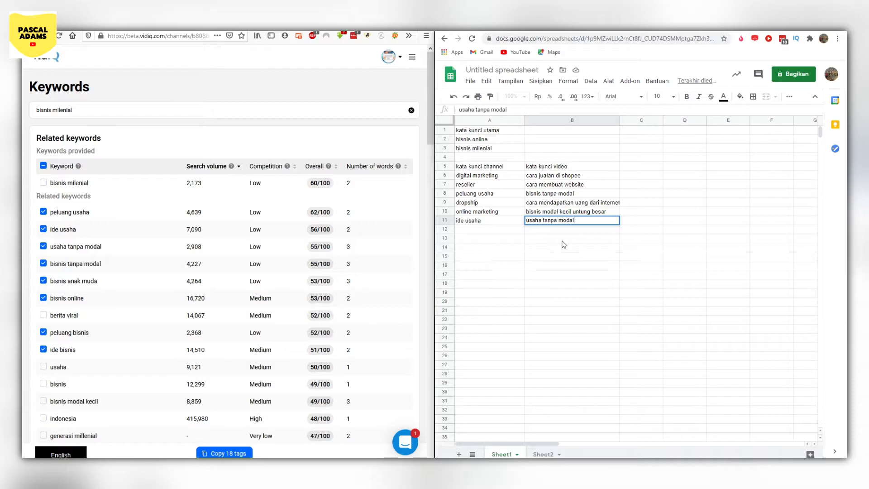
key(Return)
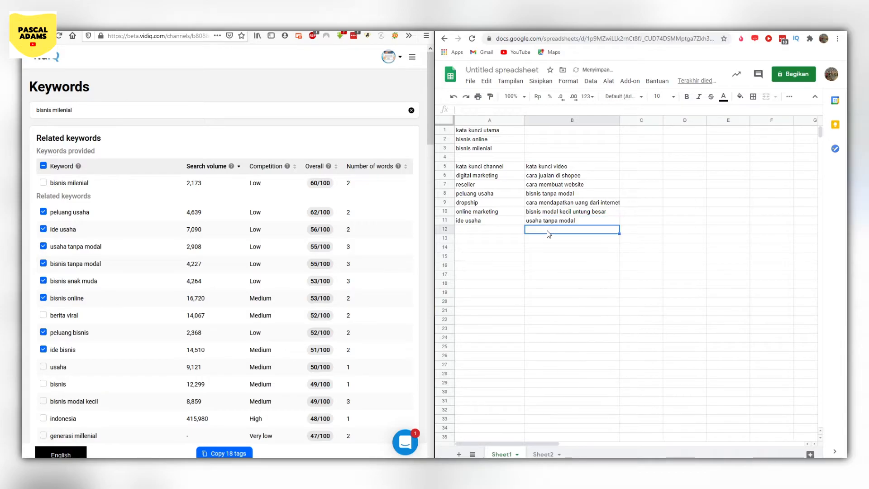
- Add "bisnis anak muda" to the video keyword list in B12 and "peluang bisnis" to the channel keyword list in A12
text(bisnis anak muda)
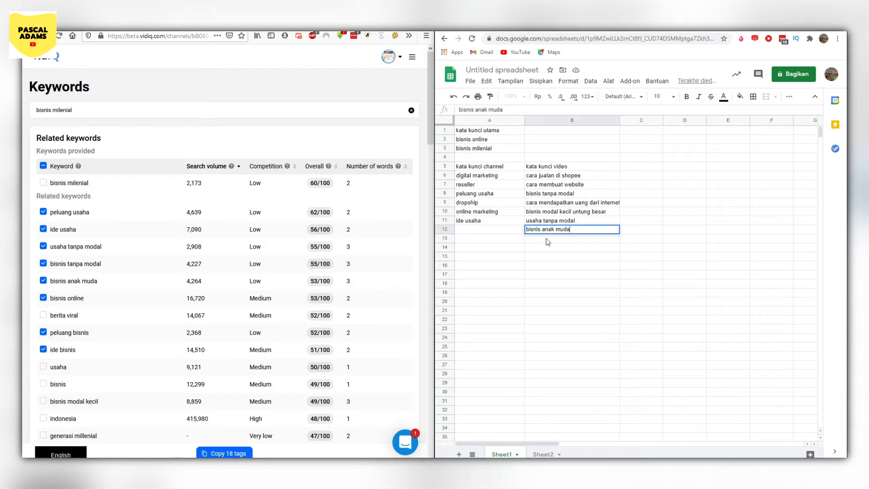
click(546, 239)
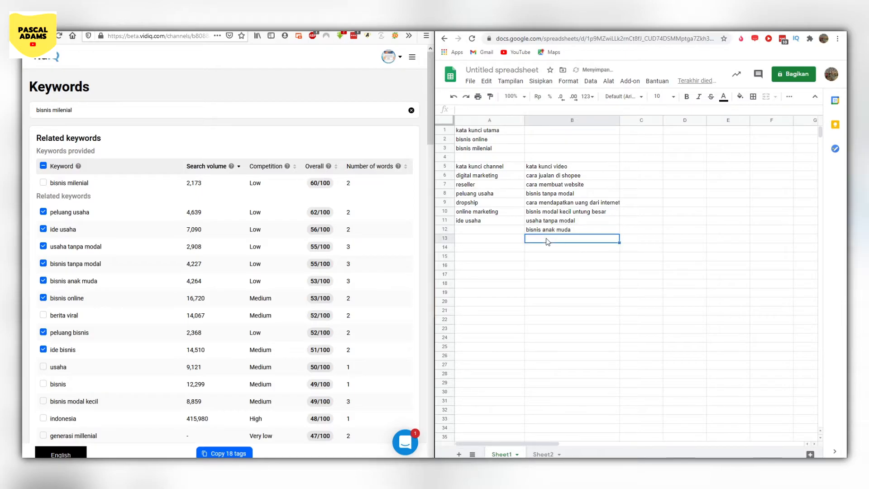
double_click(463, 225)
click(465, 229)
text(pe)
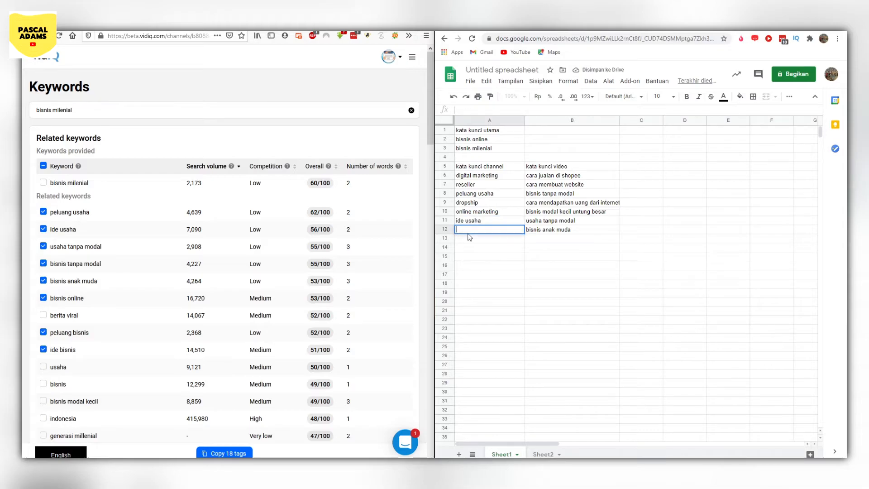
text(luang bisnis)
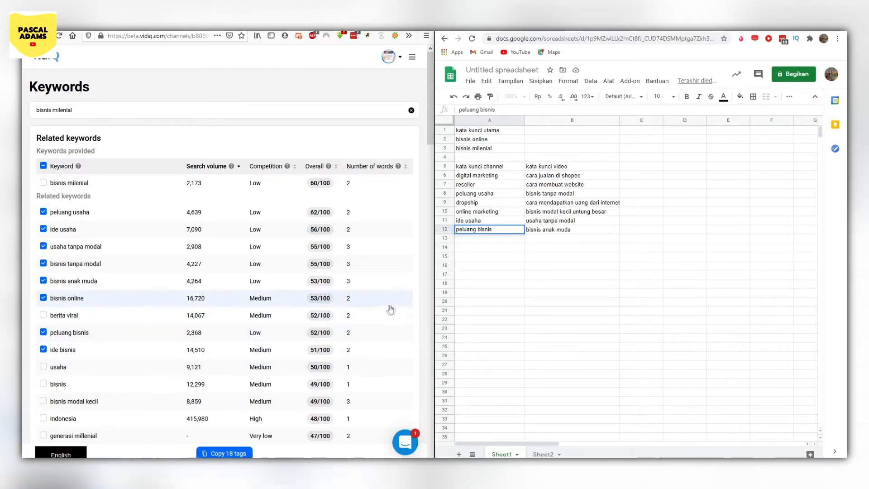
- Add "ide bisnis" to the channel keyword list in A13 and "bisnis online terpercaya" to the video keyword list in B13
click(473, 238)
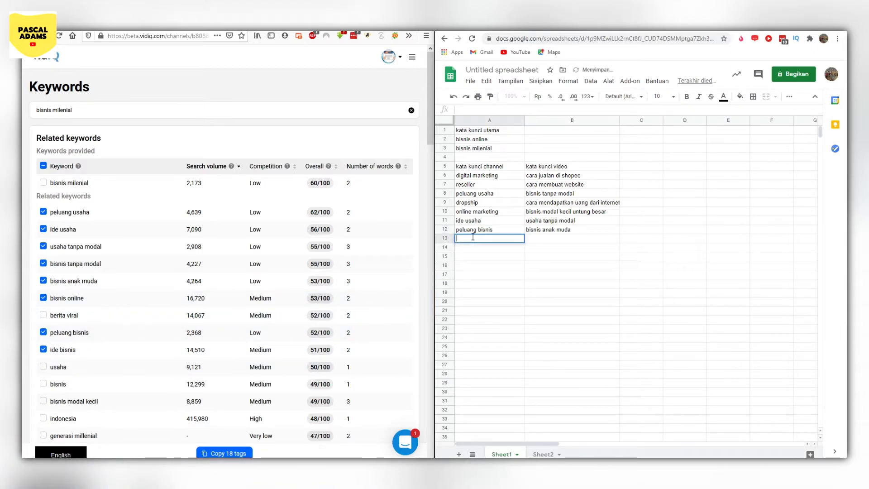
text(ide bisnis)
scroll(213, 303, down, 10)
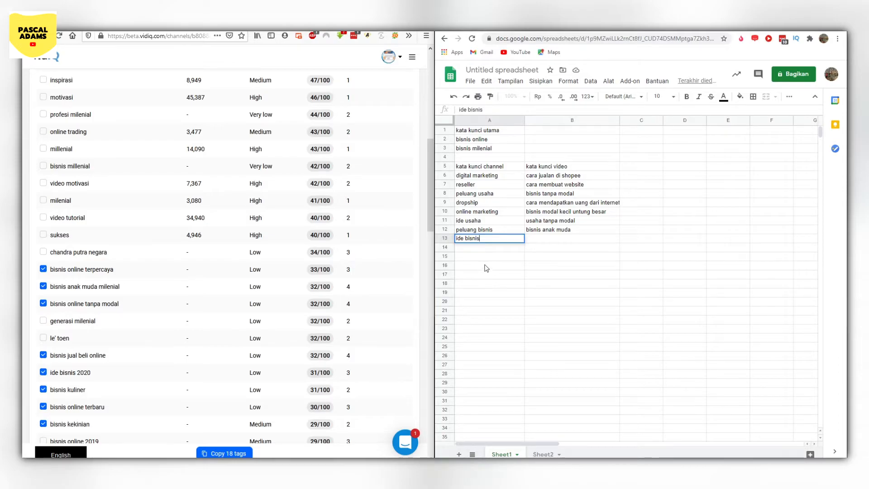
click(537, 236)
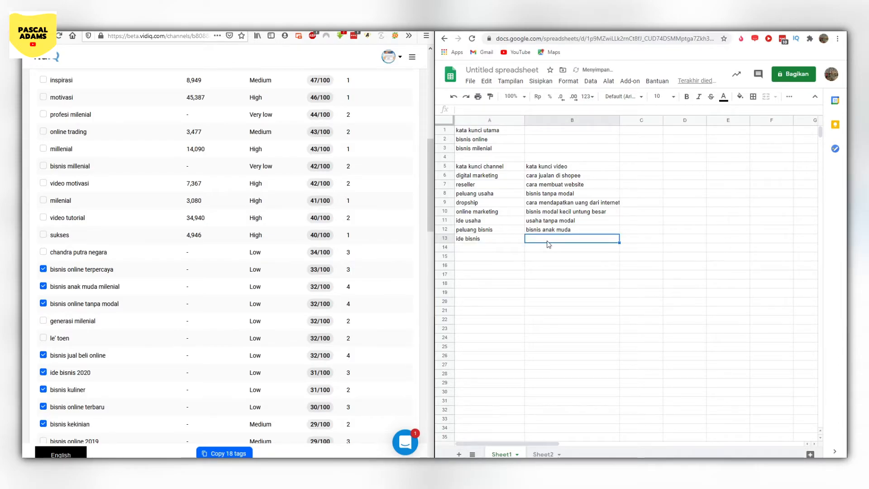
double_click(541, 244)
text(bisnis )
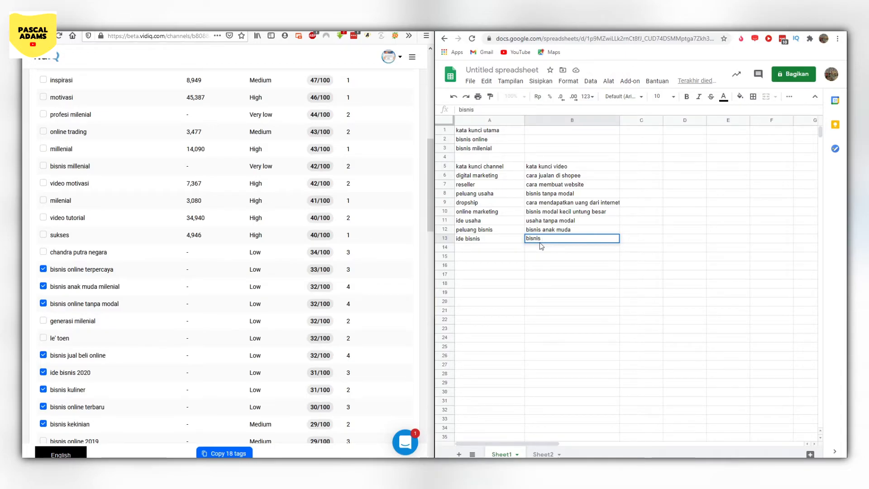
text(online terpercaya)
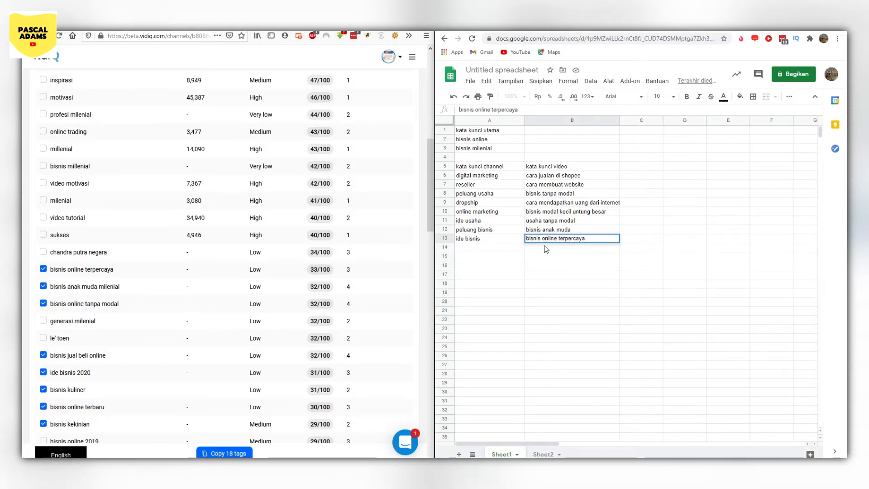
key(Return)
- Add the selected keyword "bisnis anak muda milenial" to the video keyword list in cell B14
text(bisnis anak m)
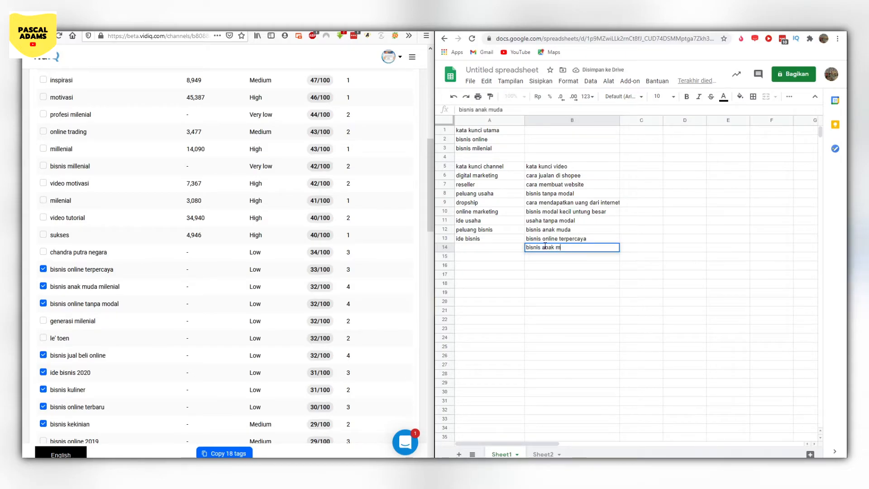
text(uda milenial)
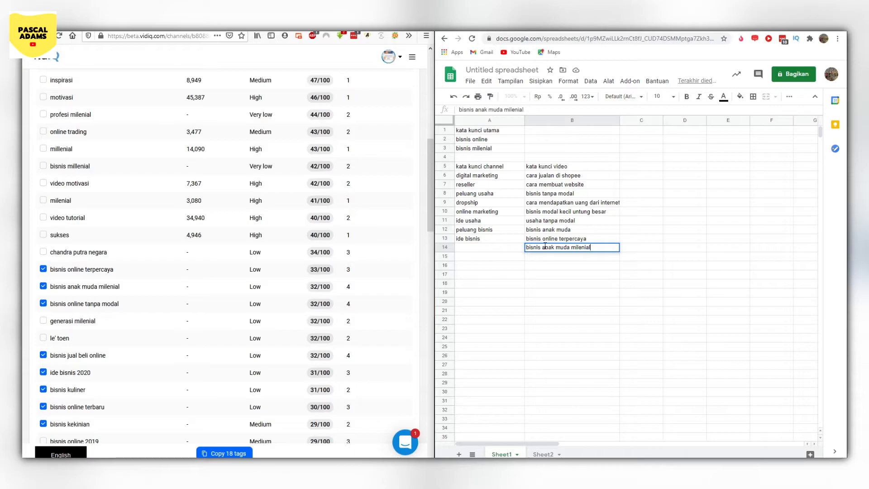
click(538, 260)
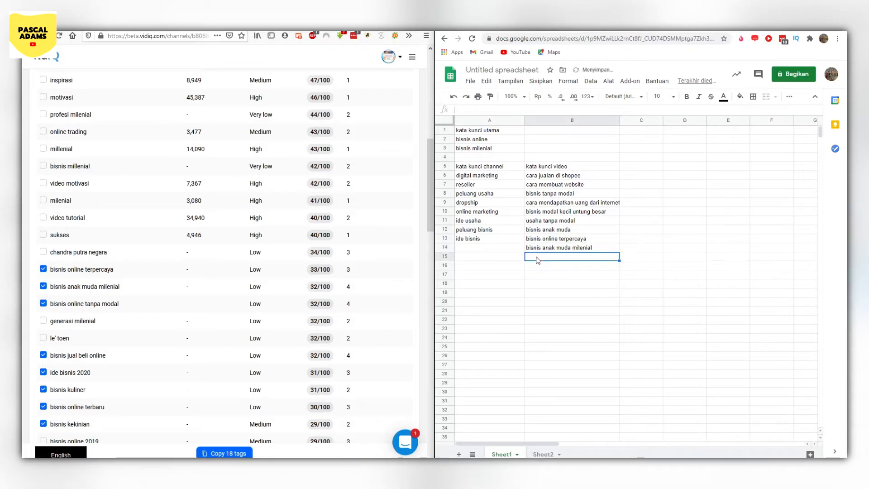
- Add the selected keyword "bisnis jual beli online" to the video keyword list in cell B15
double_click(536, 257)
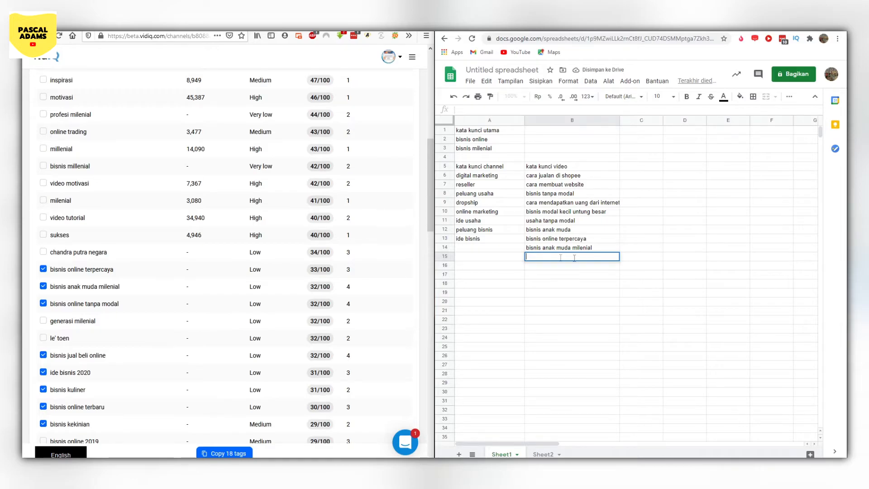
click(540, 278)
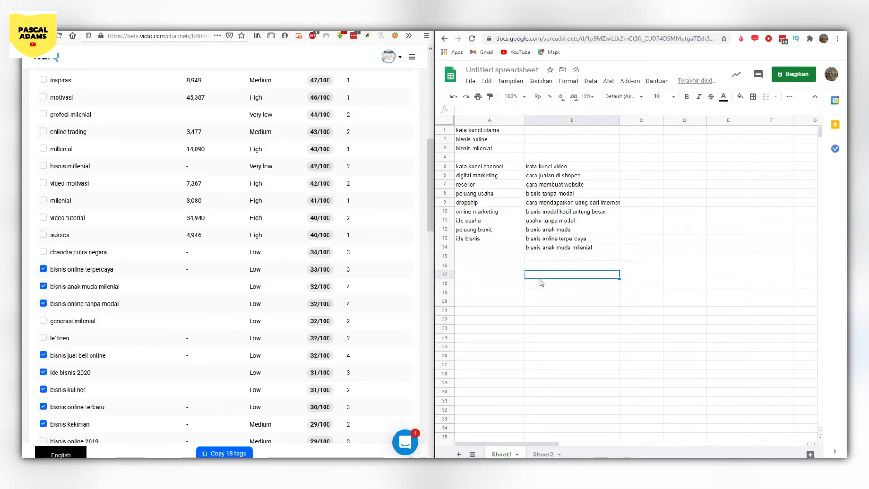
scroll(270, 310, down, 2)
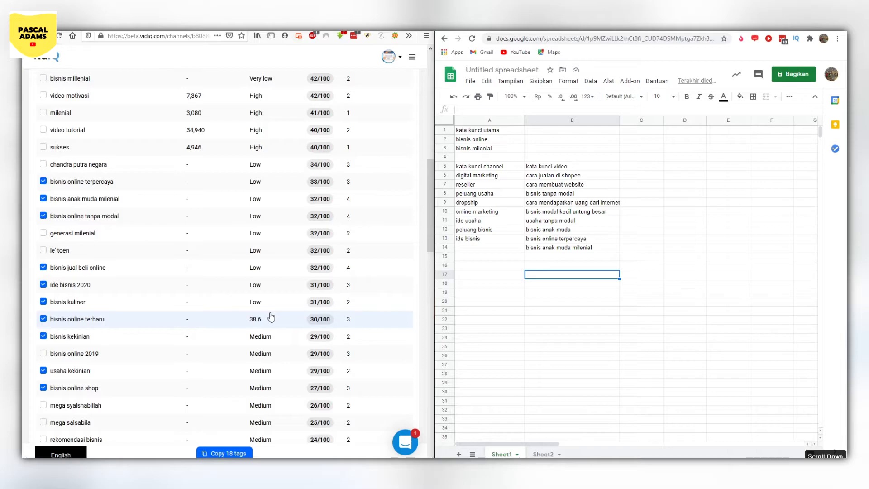
click(545, 255)
text(bisnis jual beli onlin)
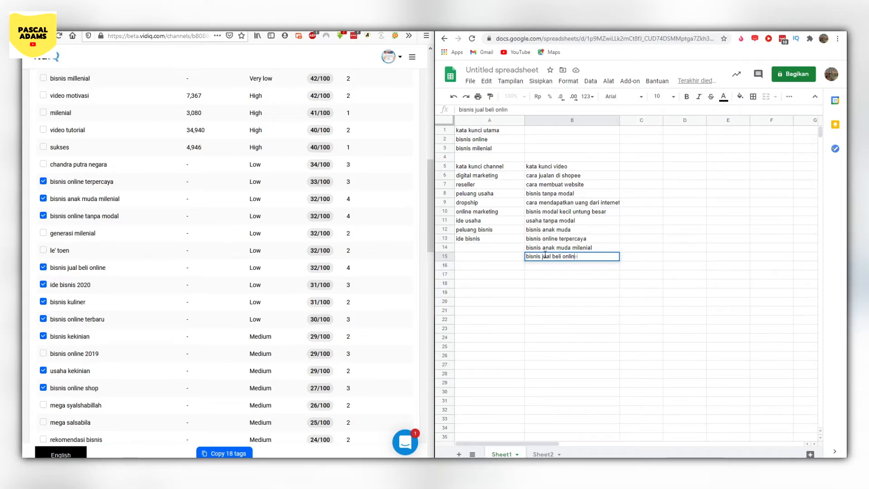
text(e)
click(530, 270)
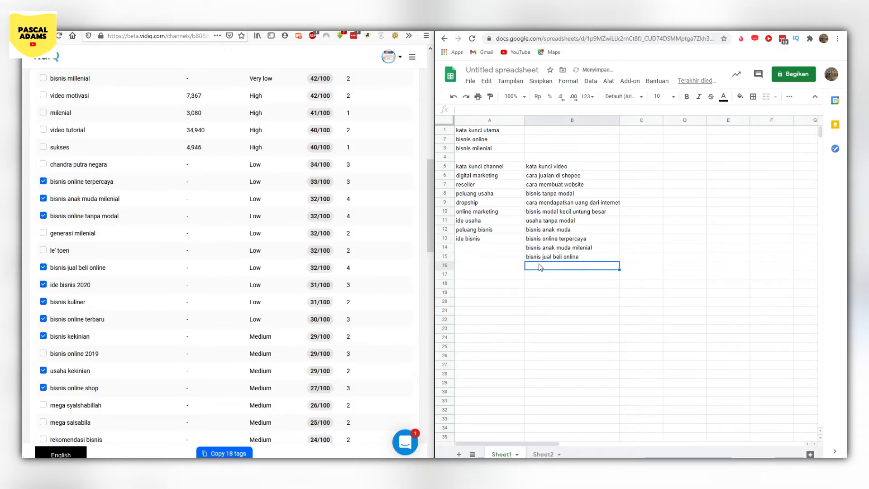
- Add the selected keywords "bisnis kuliner" and "usaha kekinian" to the video keyword list in cells B16 and B17
double_click(539, 266)
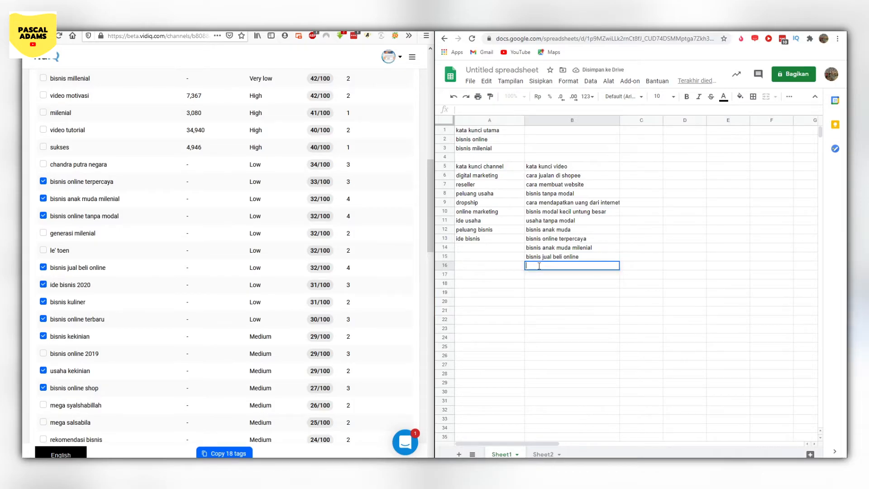
text(bisnis kuliner)
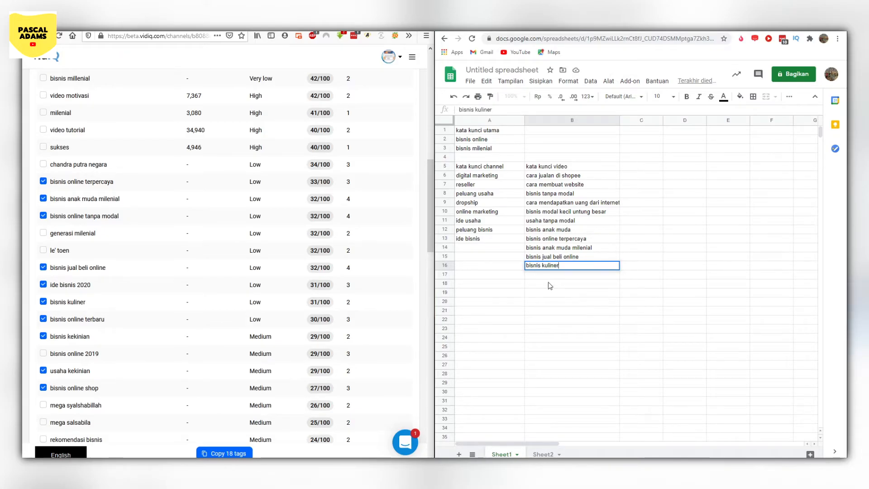
double_click(550, 275)
text(usaha kekinian)
- Review the remaining related keywords and go through the collected video and channel keyword lists in the spreadsheet
scroll(259, 295, down, 6)
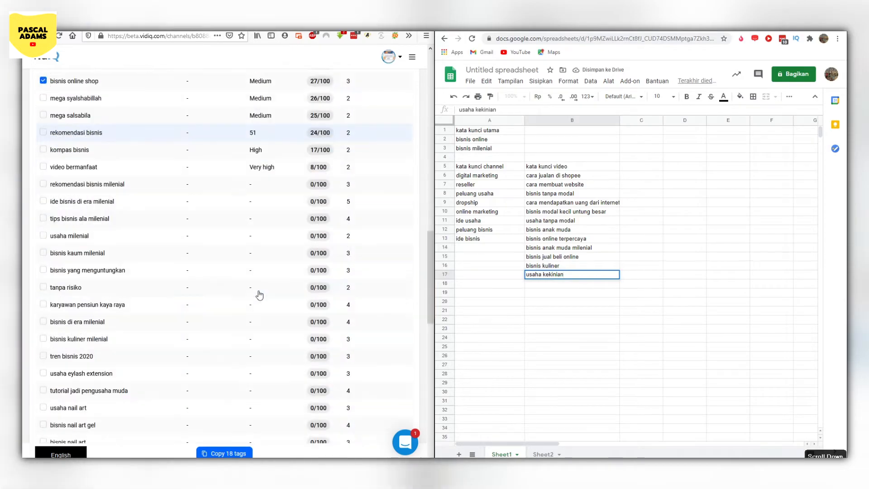
scroll(259, 295, up, 4)
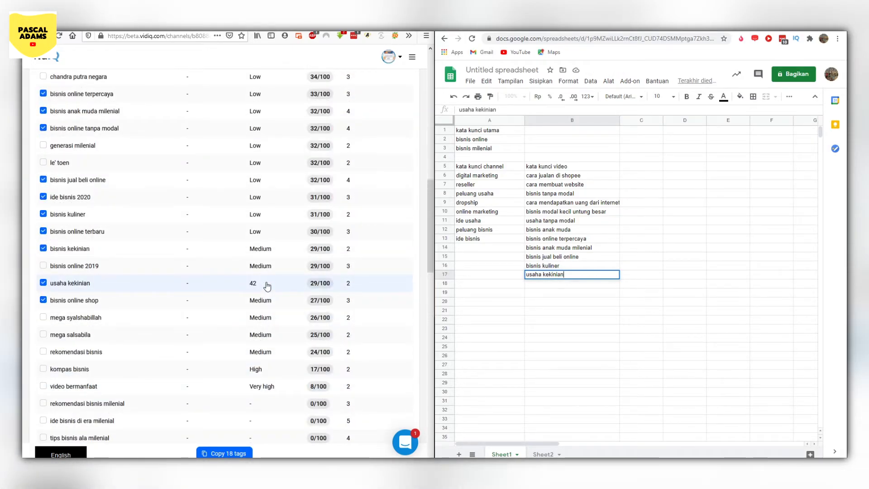
scroll(240, 277, up, 1)
scroll(240, 277, up, 10)
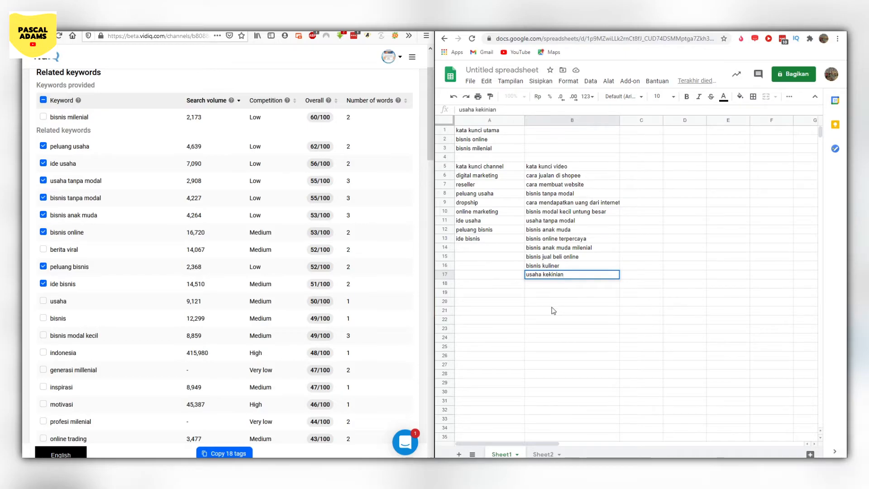
click(545, 267)
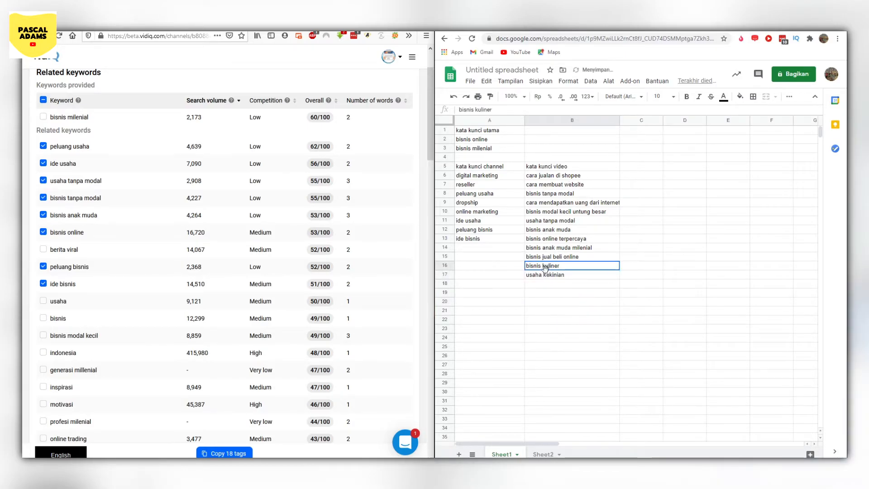
click(549, 179)
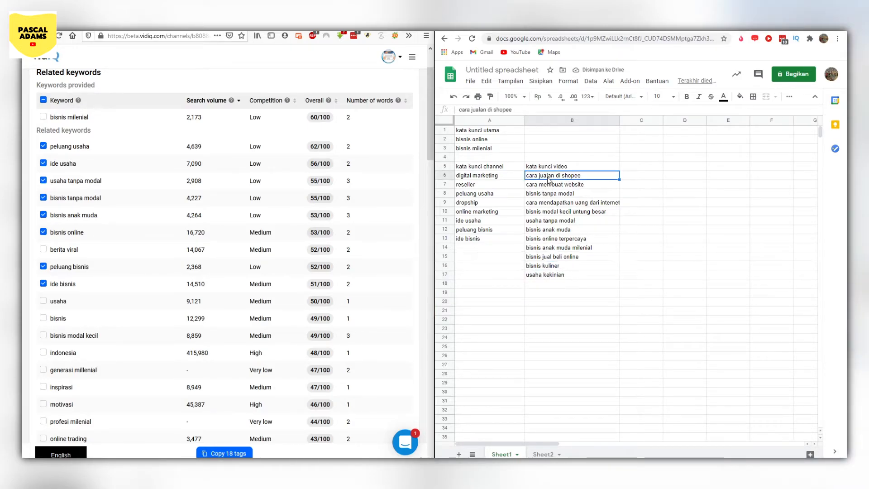
key(Down)
key(Down)
key(Down)
key(Down)
key(Down)
key(Down)
key(Down)
key(Down)
key(Down)
key(Down)
key(Down)
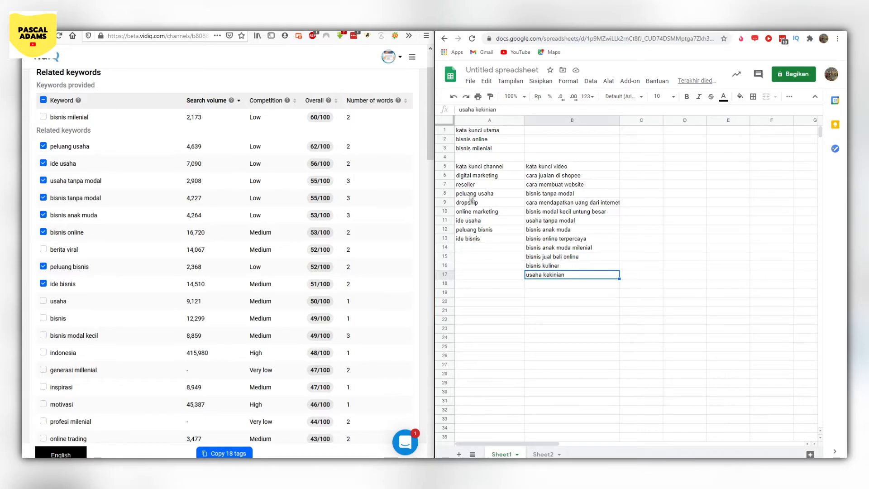
click(472, 177)
key(Down)
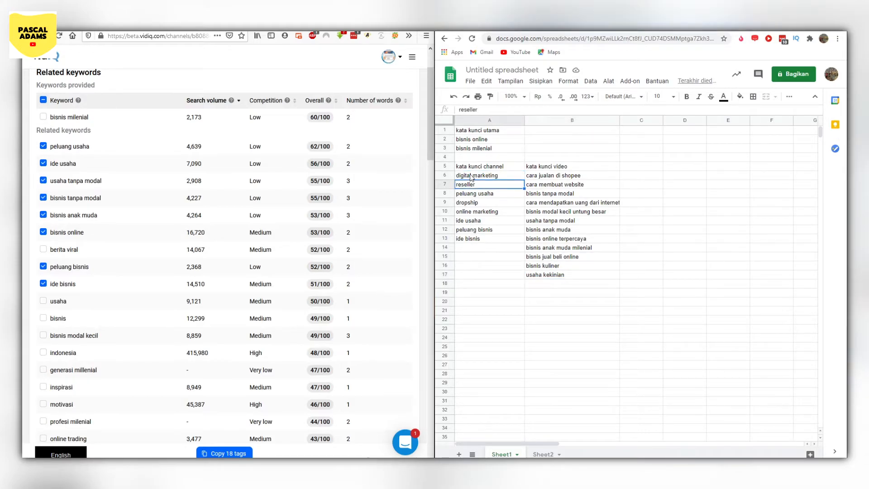
key(Down)
key(Down)
key(Down)
key(Down)
key(Down)
key(Down)
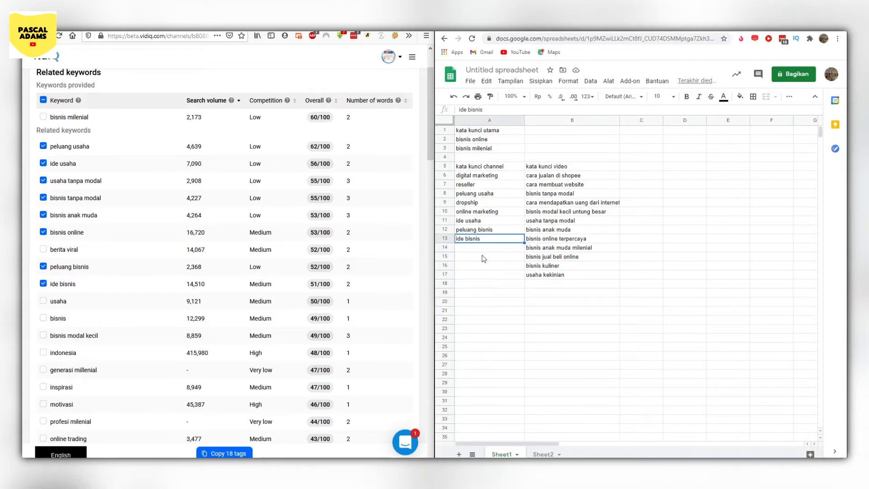
- Add the heading "tags setiap video" in cell A23 below the keyword lists
click(497, 325)
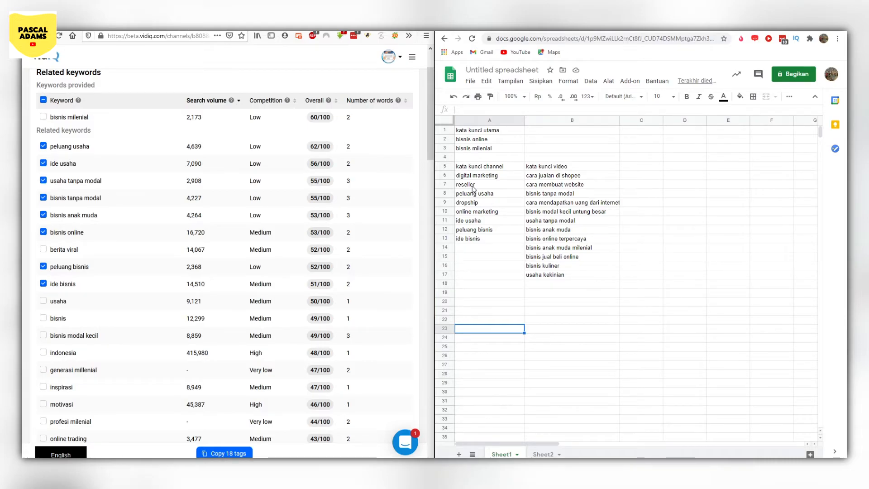
double_click(490, 330)
text(ta)
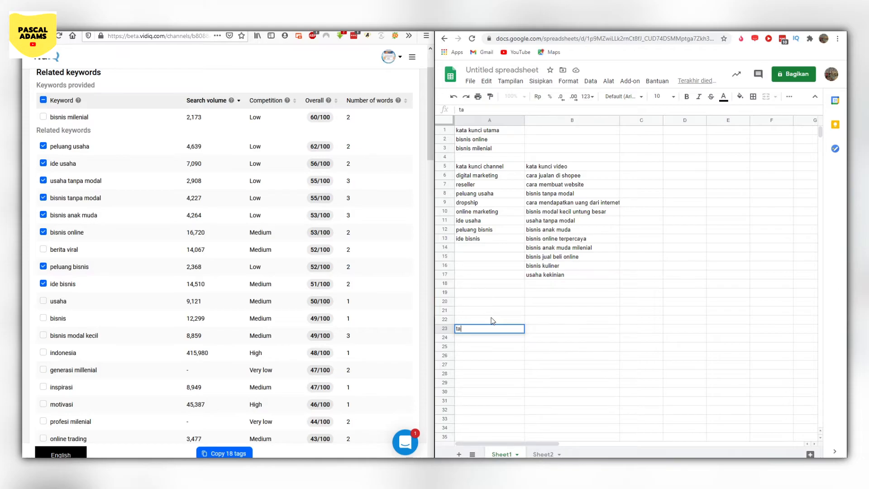
text(gs setiap video)
double_click(472, 339)
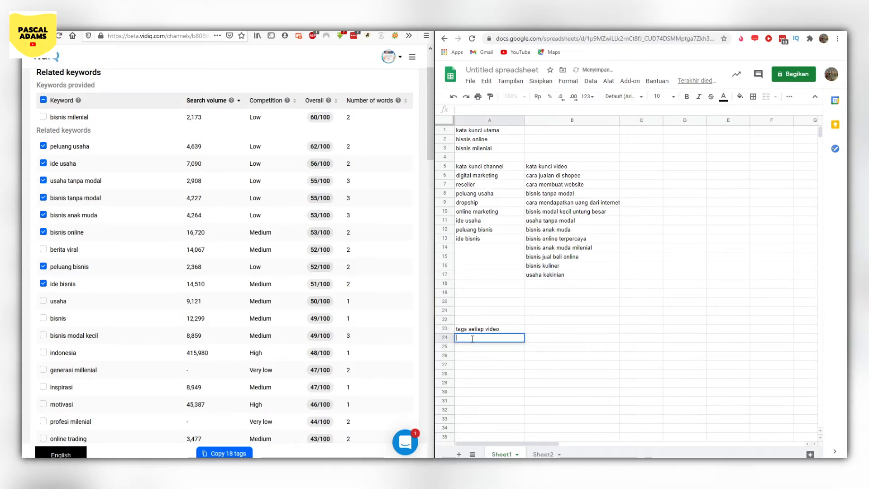
- Copy the first five channel keywords, "digital marketing" through "online marketing", from A6:A10 into A24:A28 under the "tags setiap video" heading
click(470, 183)
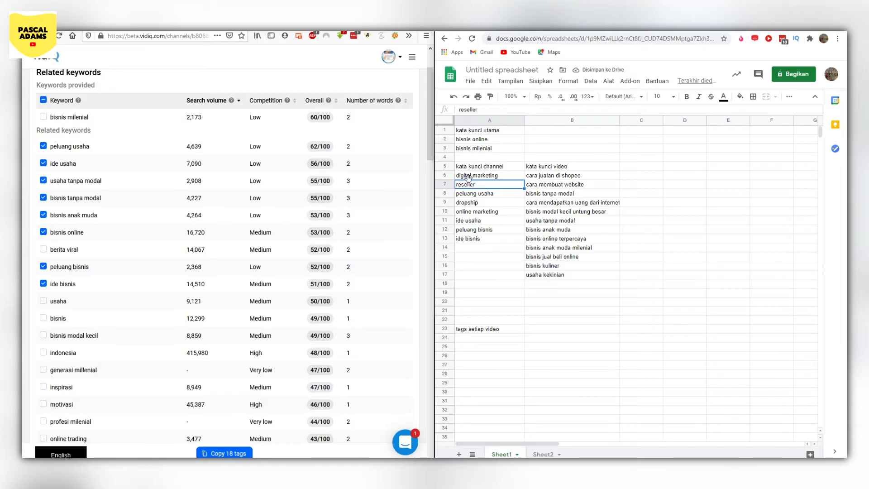
drag(469, 177, 469, 171)
key(ctrl+z)
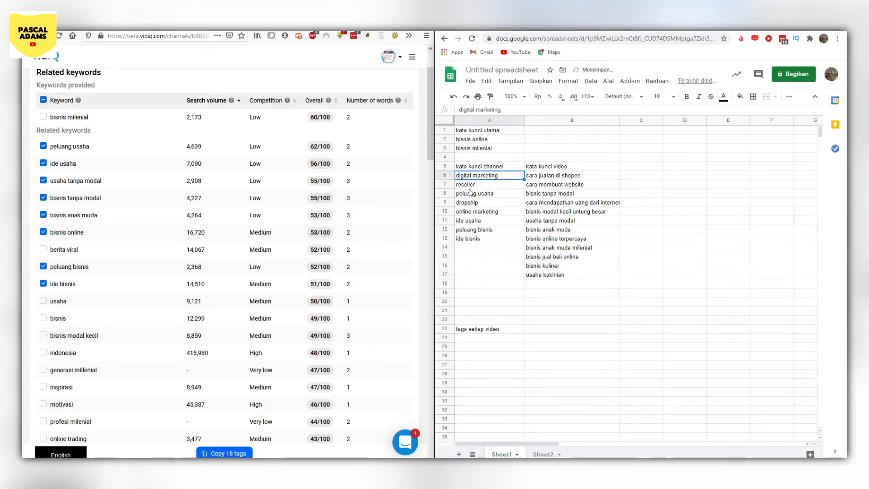
ctrl+click(469, 184)
ctrl+click(470, 193)
ctrl+click(471, 204)
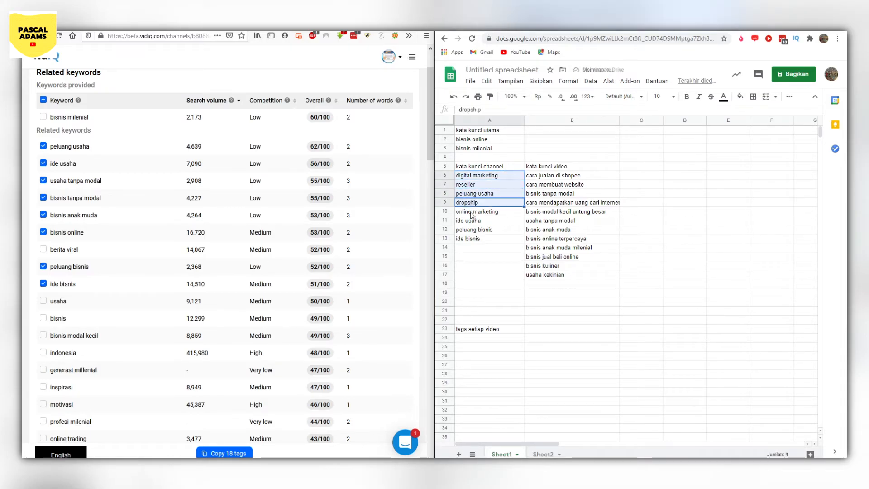
ctrl+click(471, 212)
key(ctrl+c)
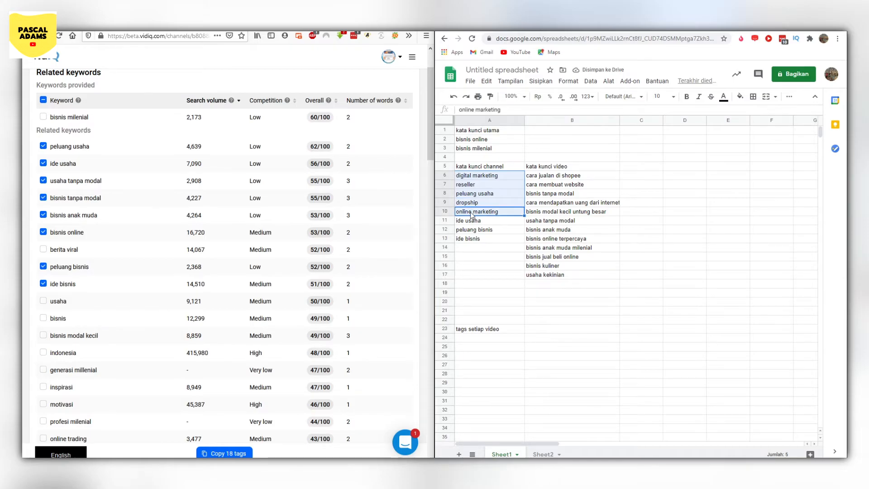
click(467, 338)
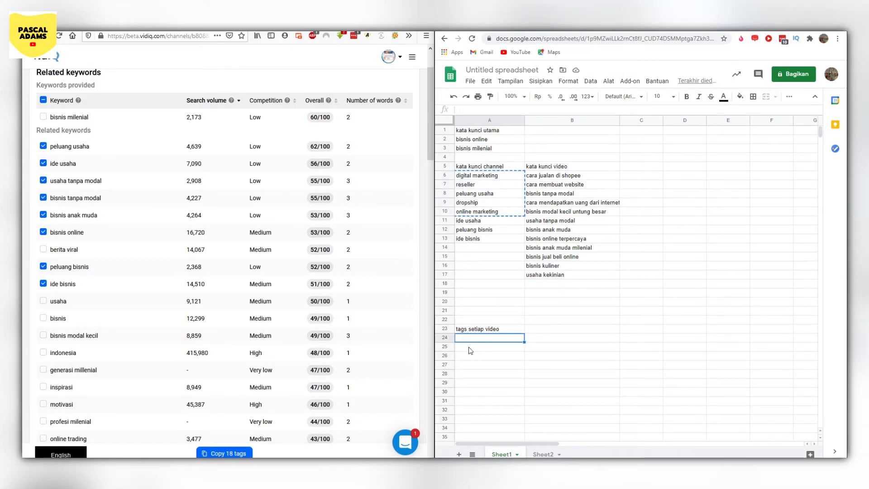
key(ctrl+v)
click(471, 366)
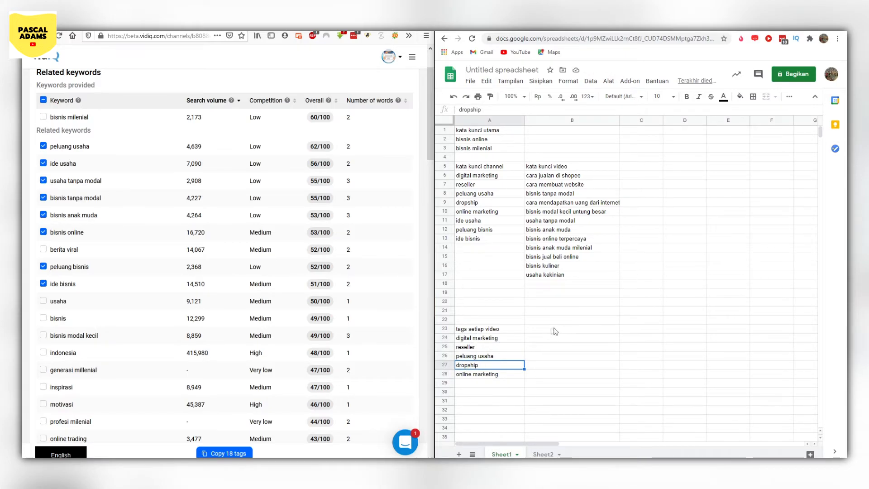
- Add the heading "deskripsi" in cell B23 beside the video tags heading
click(538, 330)
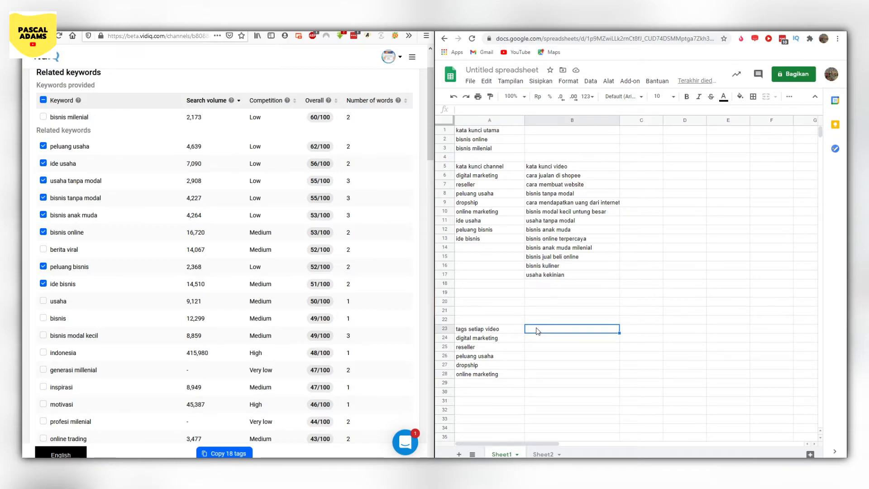
double_click(537, 330)
text(de)
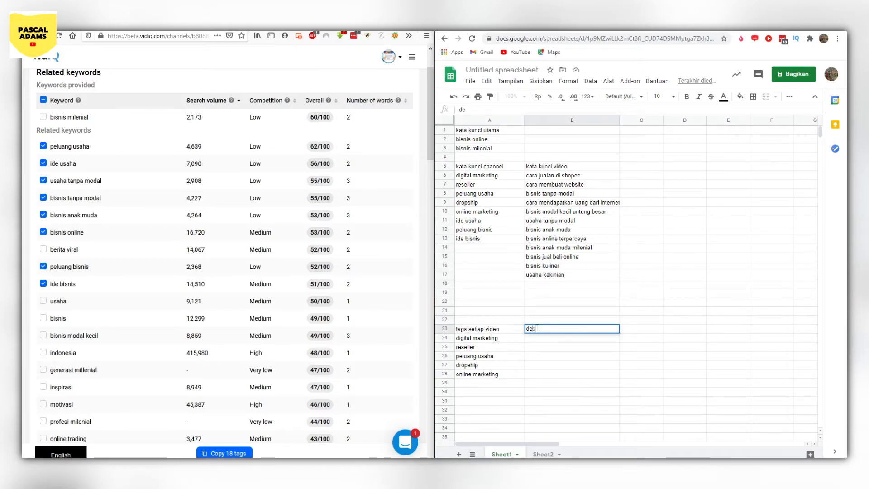
text(skripsi)
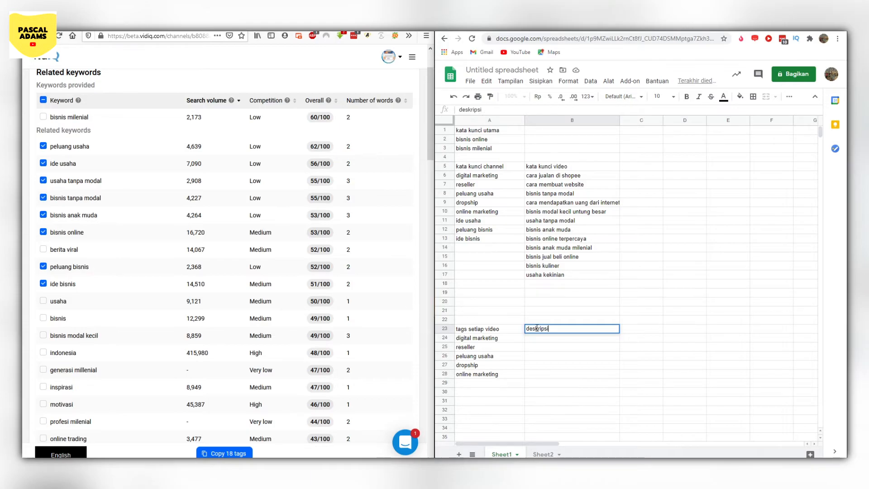
key(Return)
- Enter the description opening "Hai teman teman, selamat datang di channel" in cell B24
double_click(542, 340)
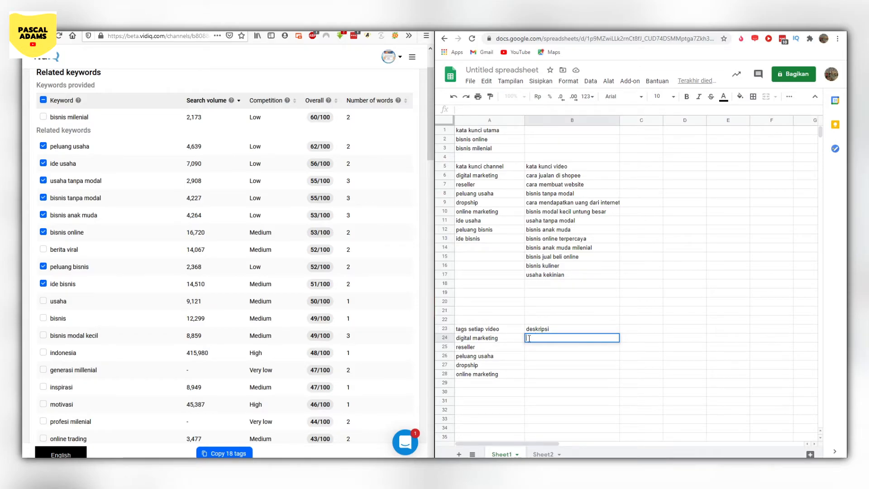
text(Hai tema)
text(n teman, selama)
text(t datya)
text(ang di channel)
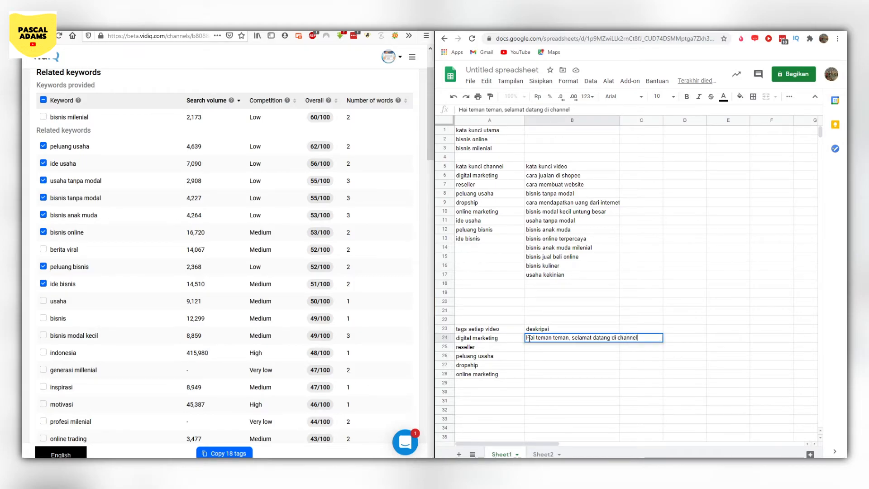
key(Return)
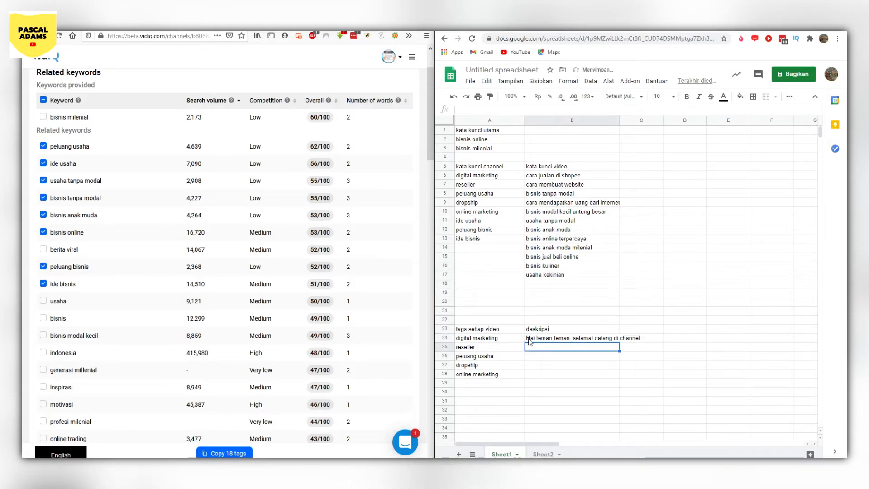
- Reopen the description in B24 and complete its first sentence with "bisnis saya."
double_click(632, 339)
click(585, 343)
key(Up)
click(587, 342)
double_click(601, 342)
text(bisnis s)
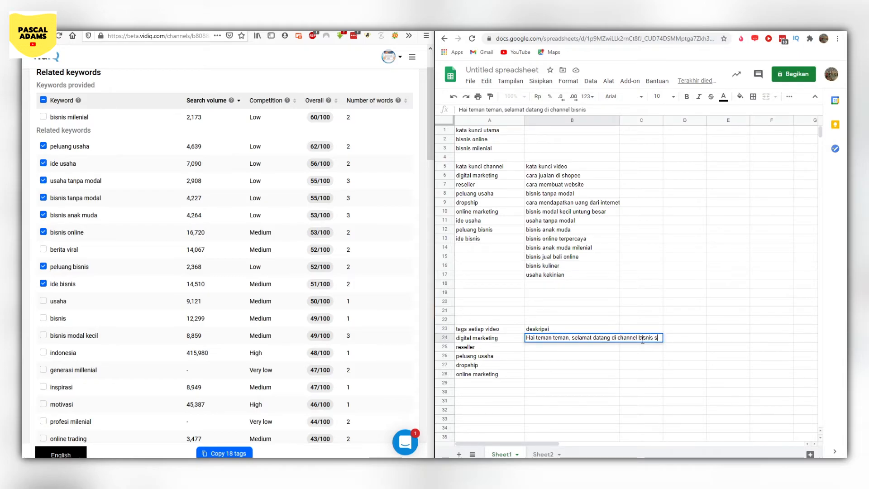
text(aya. )
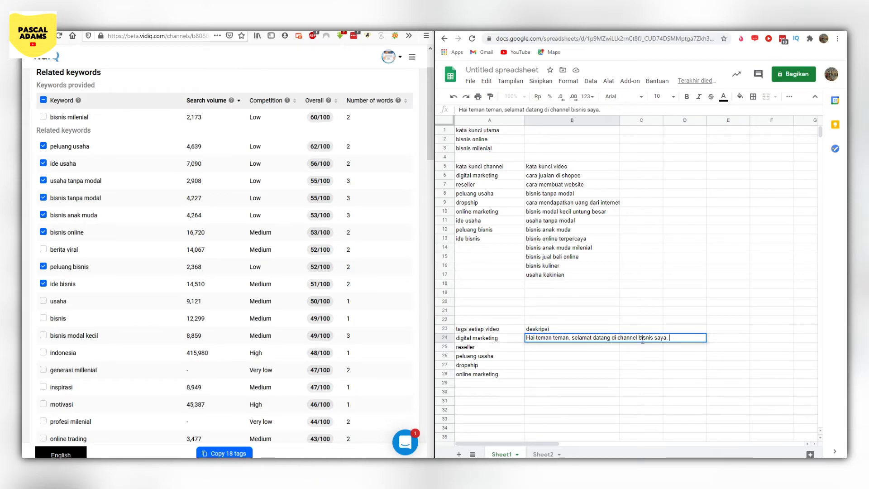
text(kali inDi channel saya kalian agak)
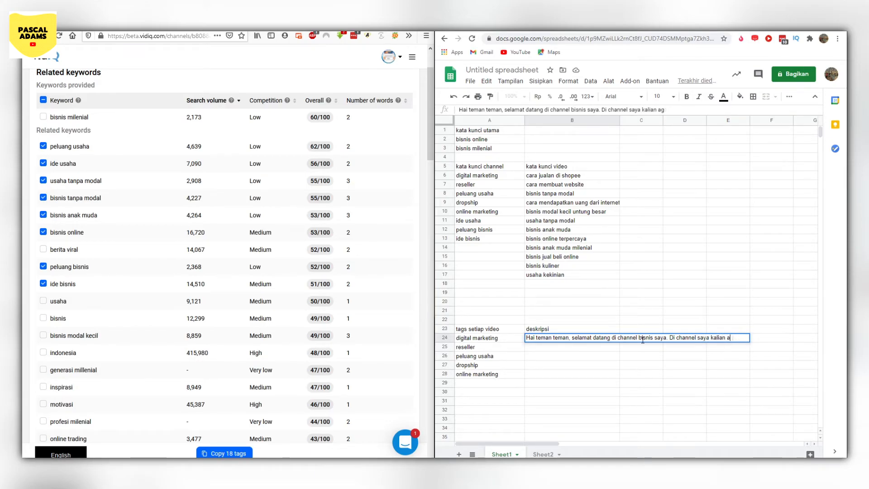
text( menemukan)
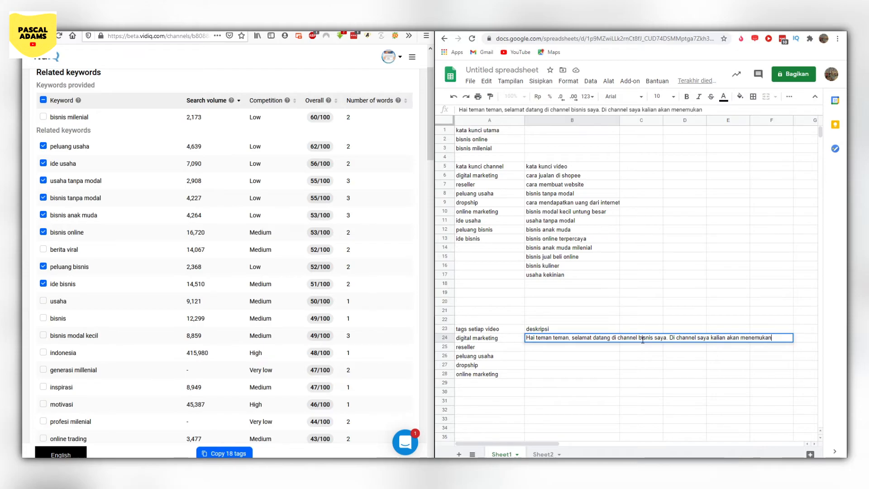
text( info-info tentang digital marketer, rese)
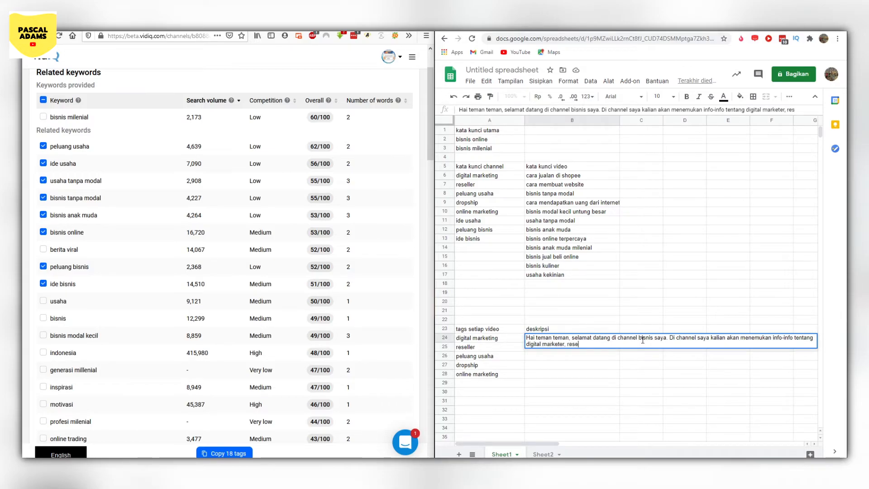
text(ller,)
text( dan )
text(j)
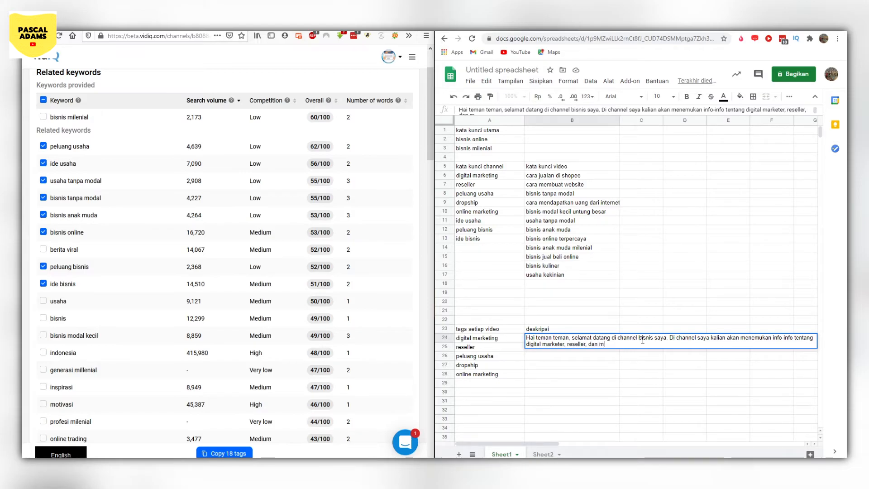
text(uga membagikan ilmu)
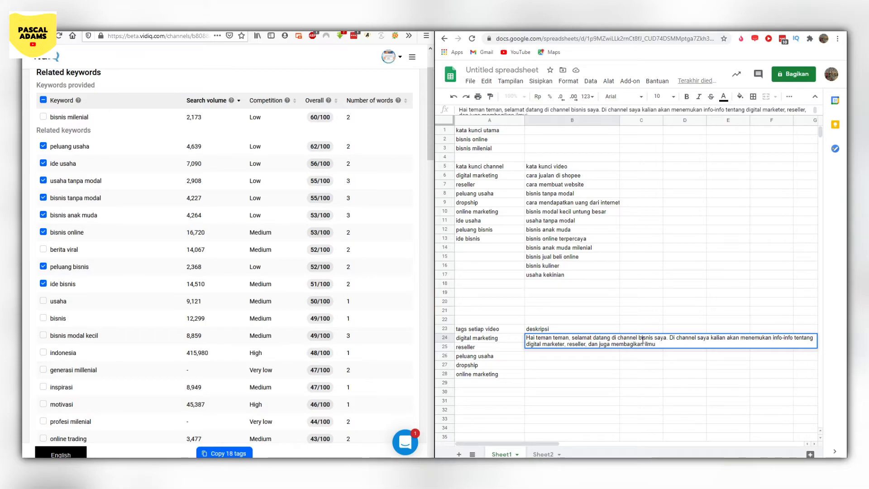
text( tentang )
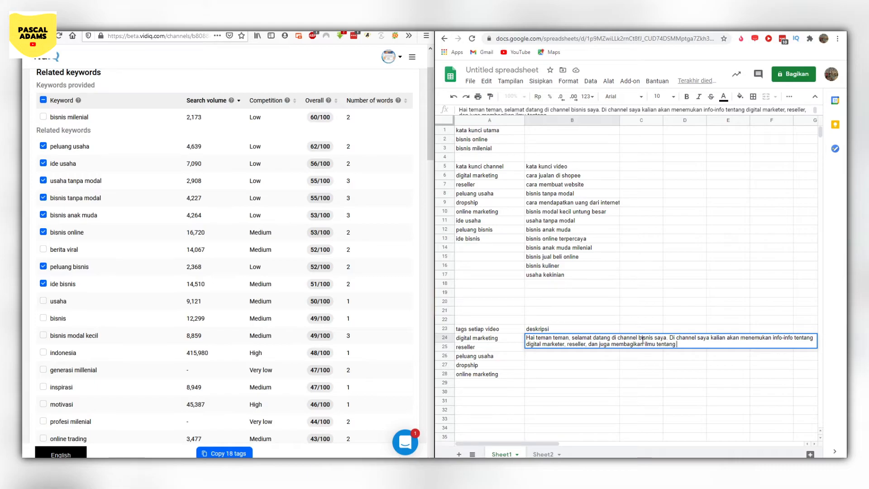
text(di)
text(opship hinggal n)
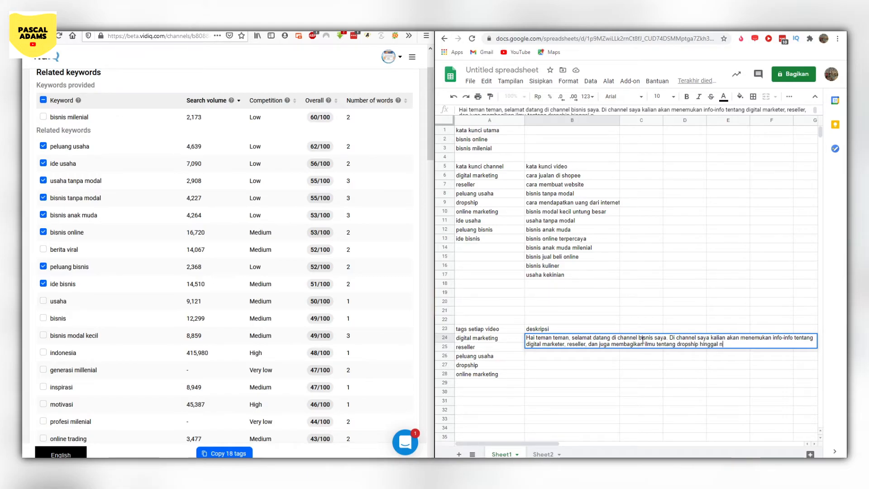
- Finish the description's second sentence with "online marketing." and correct the typing mistakes around it
key(BackSpace)
text(on;o)
text(n)
key(BackSpace)
key(BackSpace)
key(BackSpace)
text(line marketing. K)
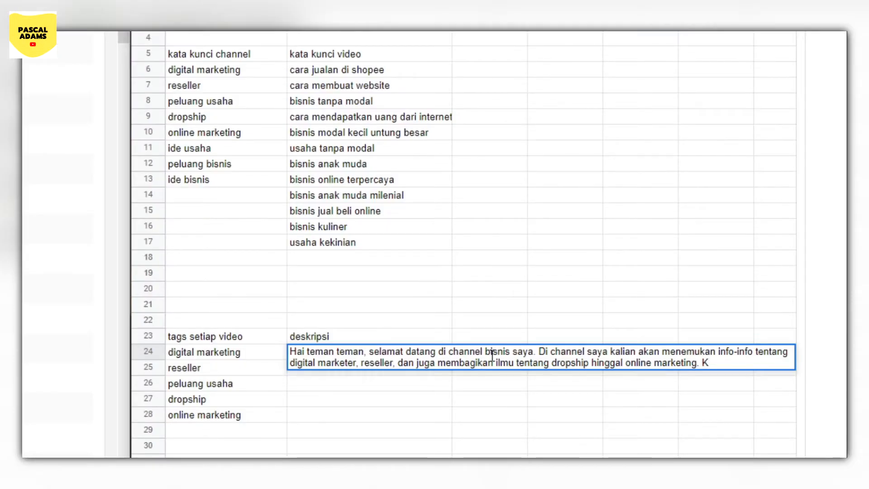
key(BackSpace)
text(say)
key(BackSpace)
key(BackSpace)
key(BackSpace)
key(BackSpace)
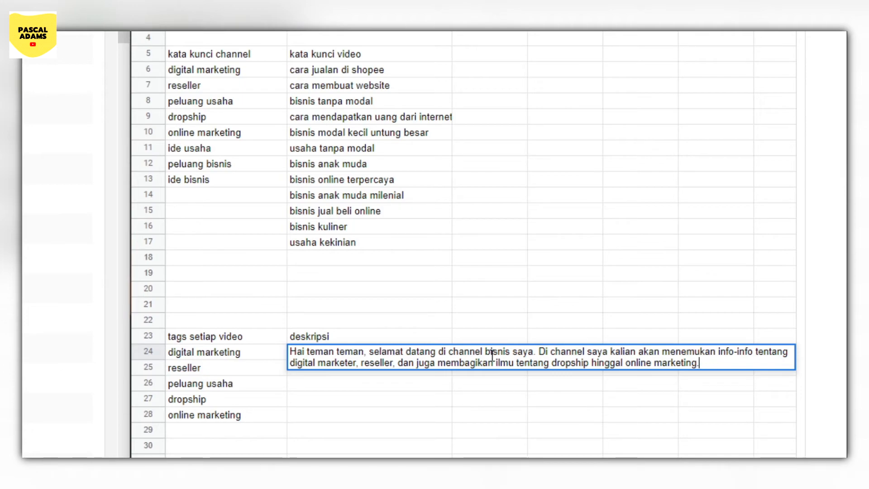
- Start the third sentence of the description with "Saya juga akan membagikan tentang ide usaha, peluang bisnis"
text(Saya j)
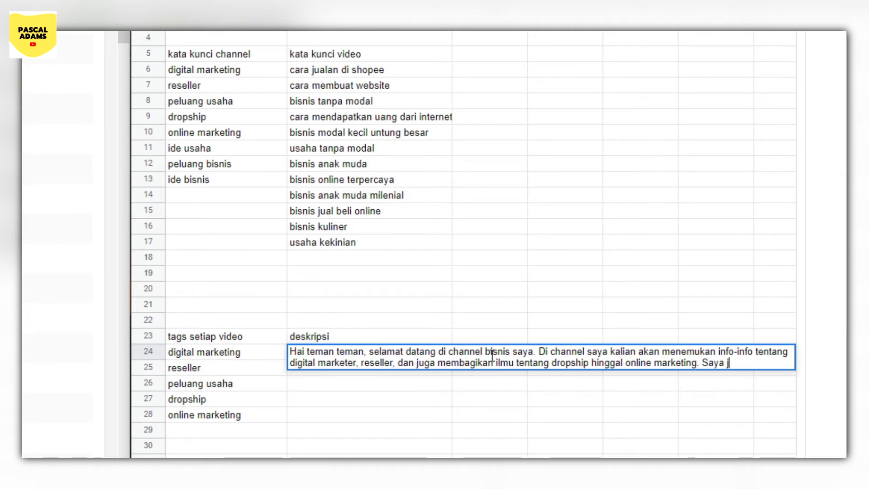
text(uga ak)
key(BackSpace)
key(BackSpace)
text(akan)
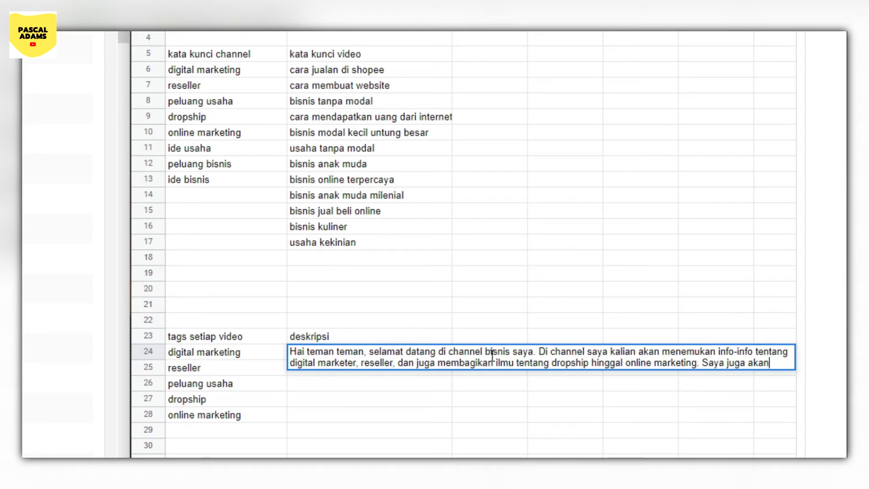
text( membagikan)
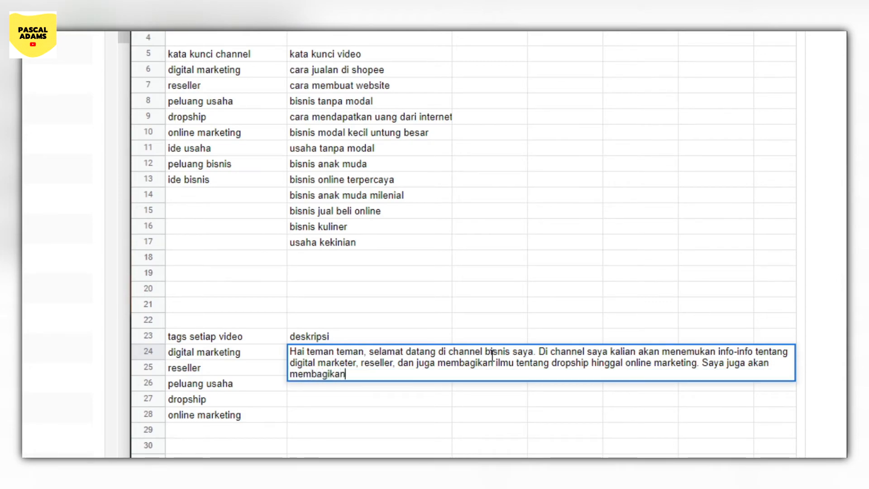
text( tentang i)
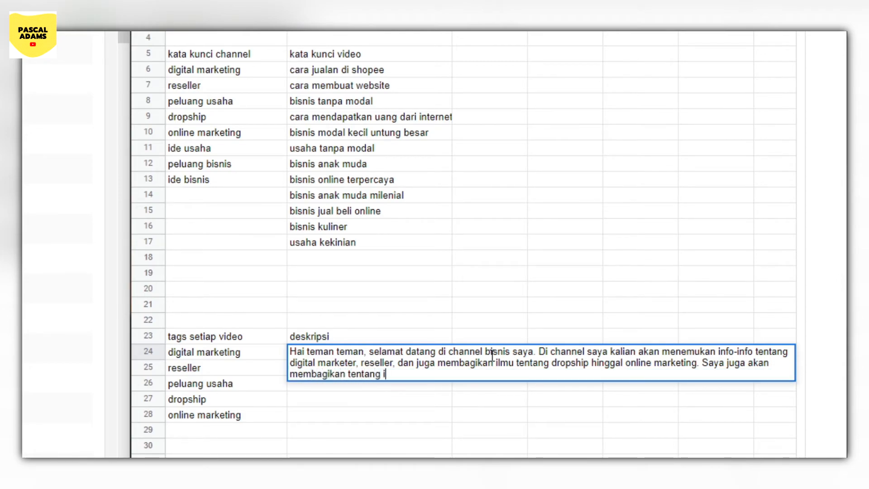
text(de usaha,)
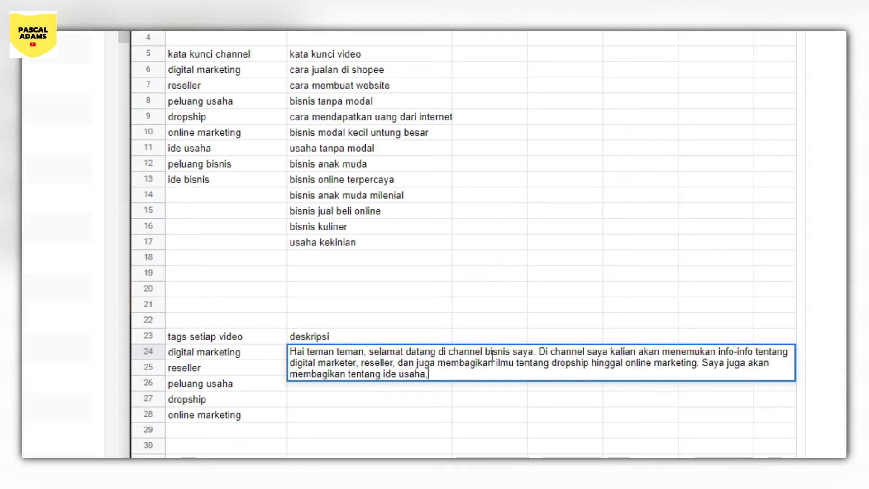
text( peluang bisnis)
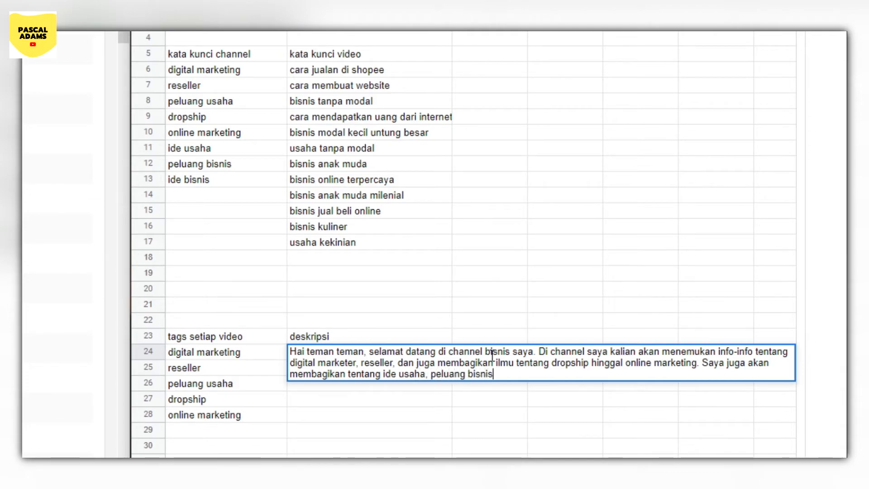
text(, dan )
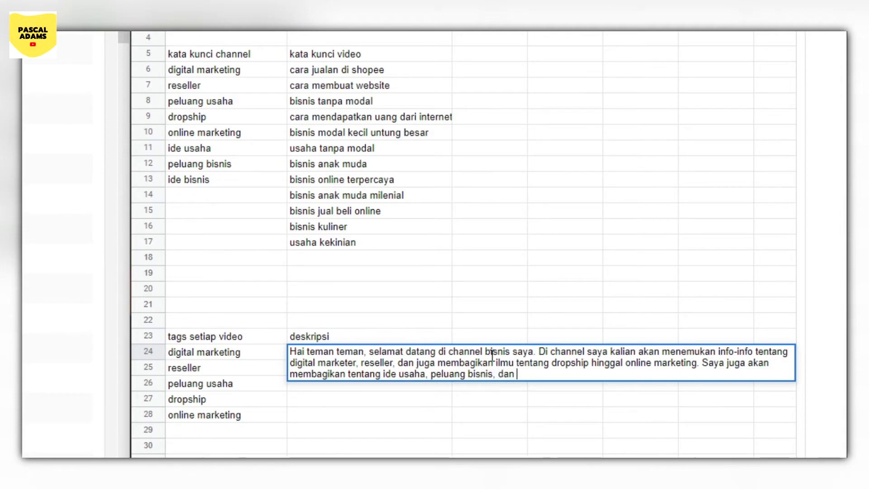
text(bagaimana mendapatkan )
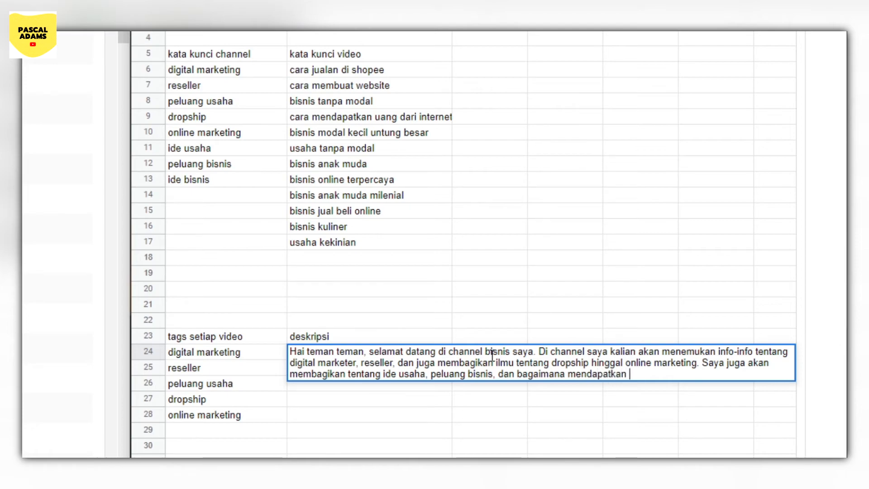
text(ide untuk bisnis)
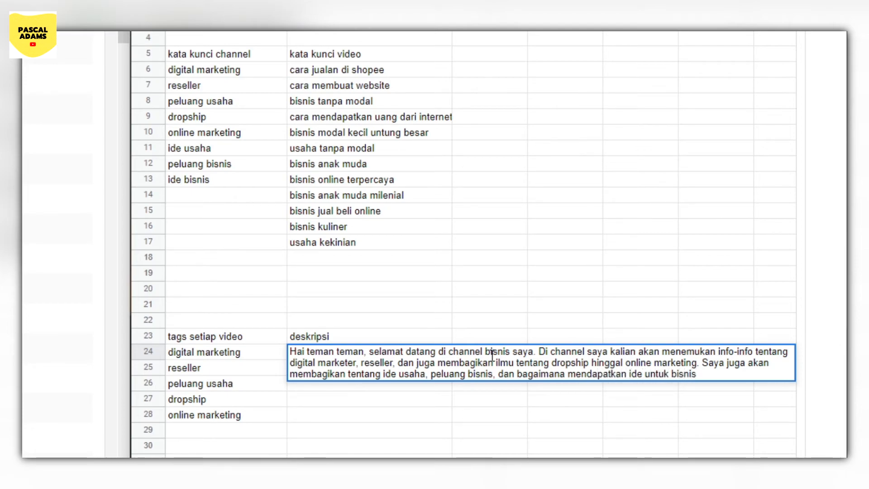
text(.)
text( semoga berm)
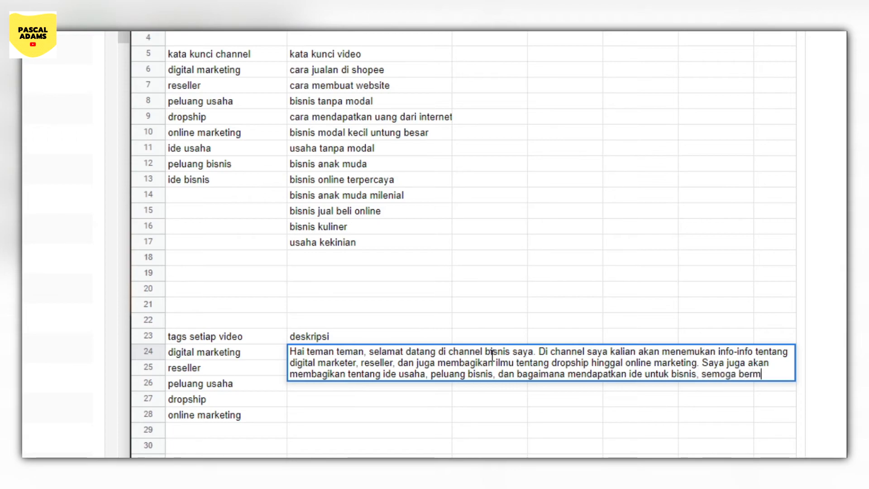
text(anfaat ya!)
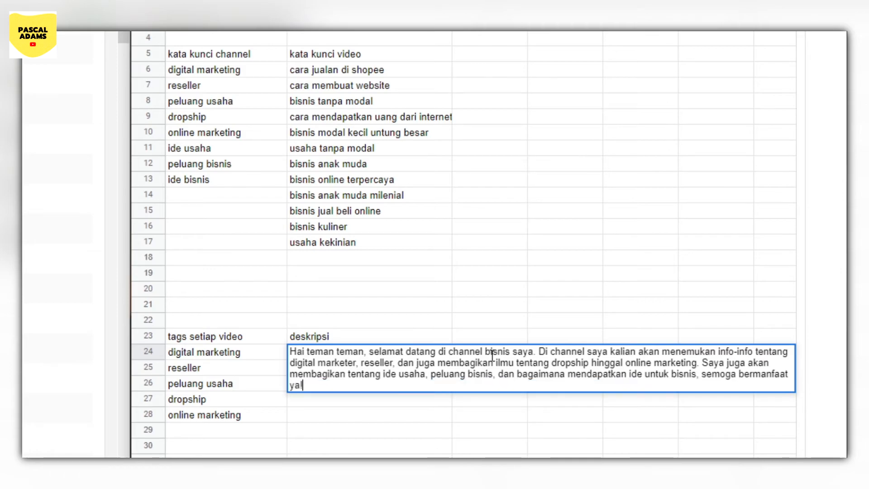
- Close the description in B24 with ", semoga bermanfaat ya!" and commit the cell
click(414, 447)
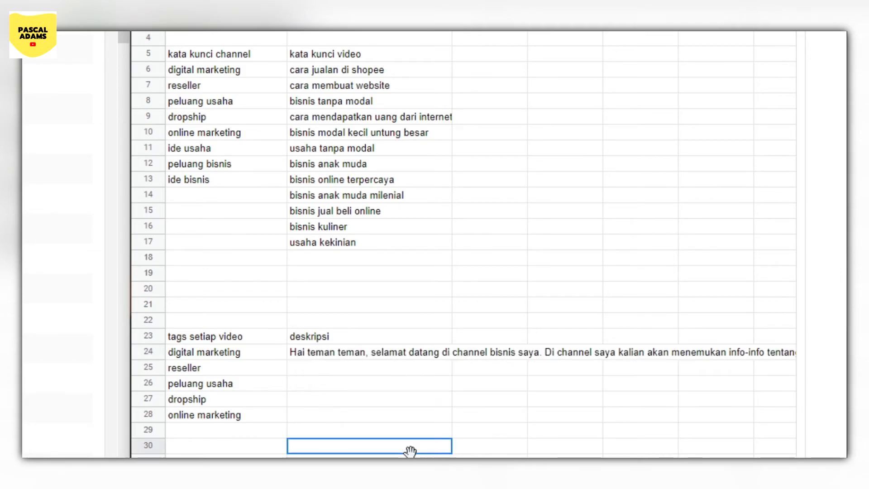
- Review the full description text in B24 and the "tags setiap video" and "deskripsi" headings above the prepared video details
triple_click(364, 357)
click(349, 374)
drag(325, 386, 292, 349)
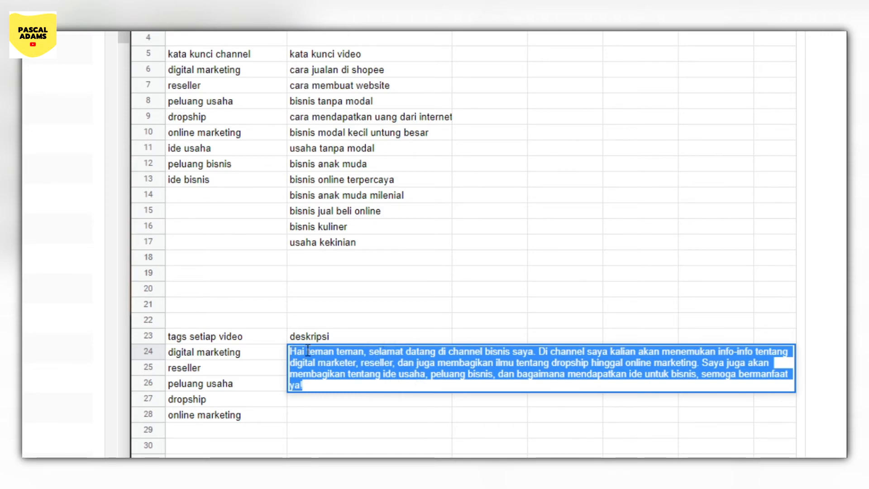
click(301, 384)
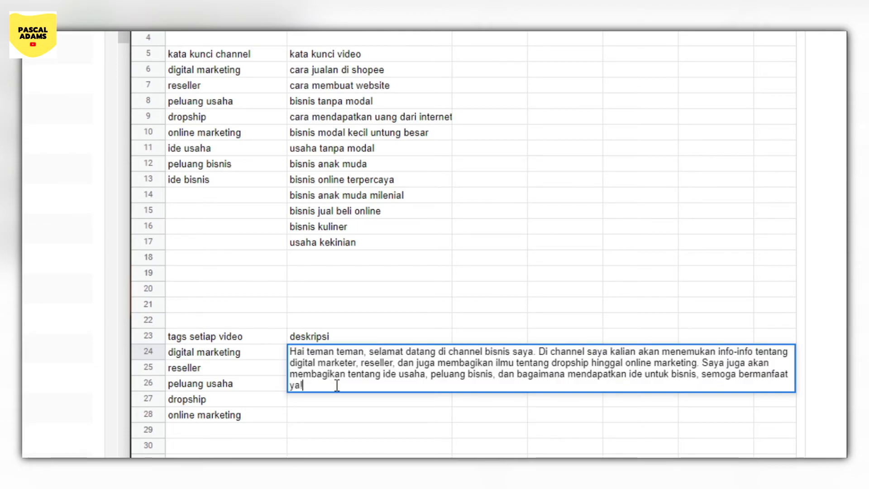
drag(337, 383, 308, 347)
click(333, 364)
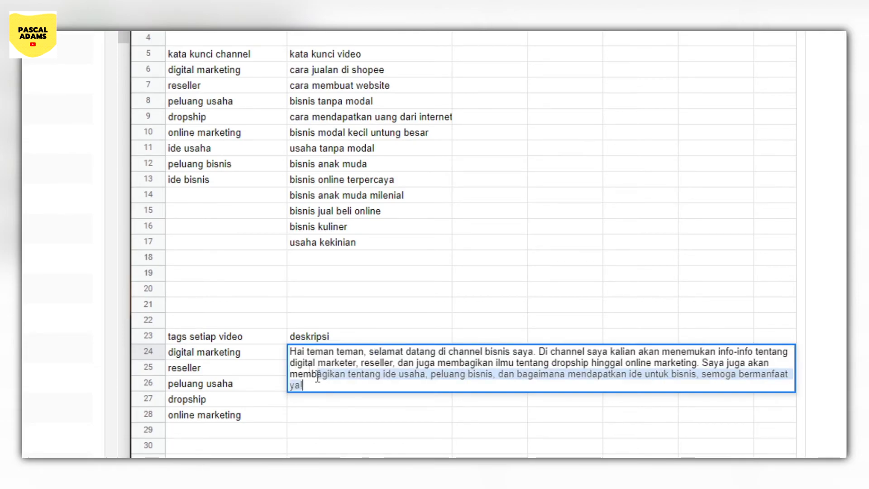
drag(324, 384, 297, 348)
click(347, 423)
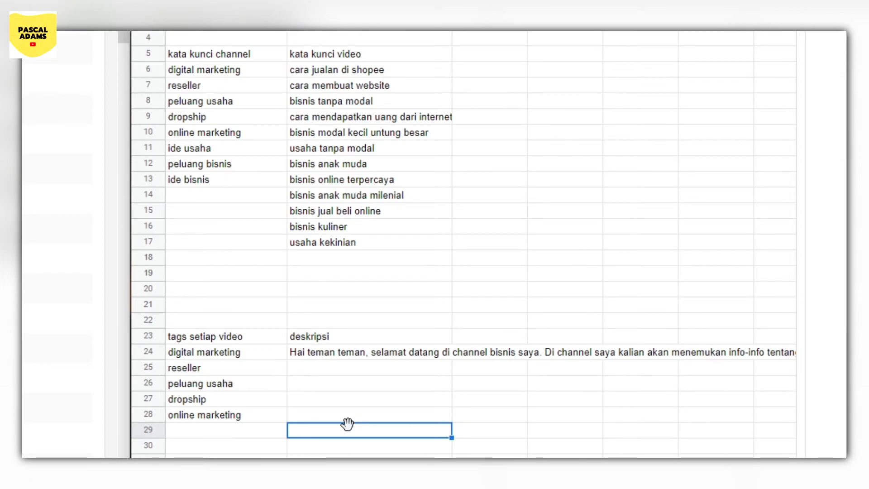
click(226, 338)
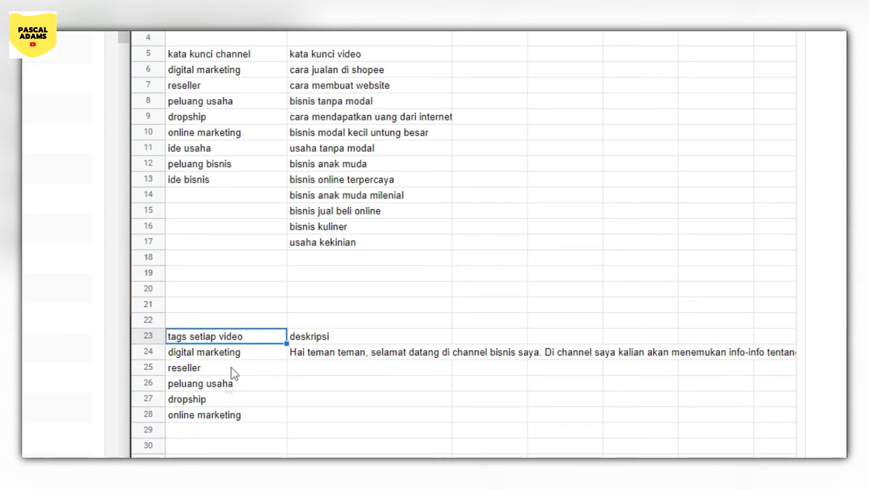
click(321, 339)
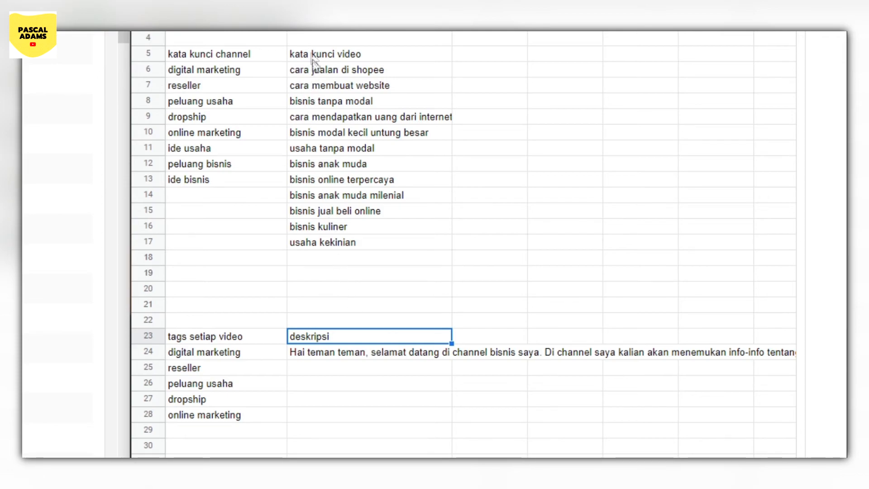
- Go through the "kata kunci video" list in B5:B17 one keyword at a time to consider each as a video topic
click(352, 52)
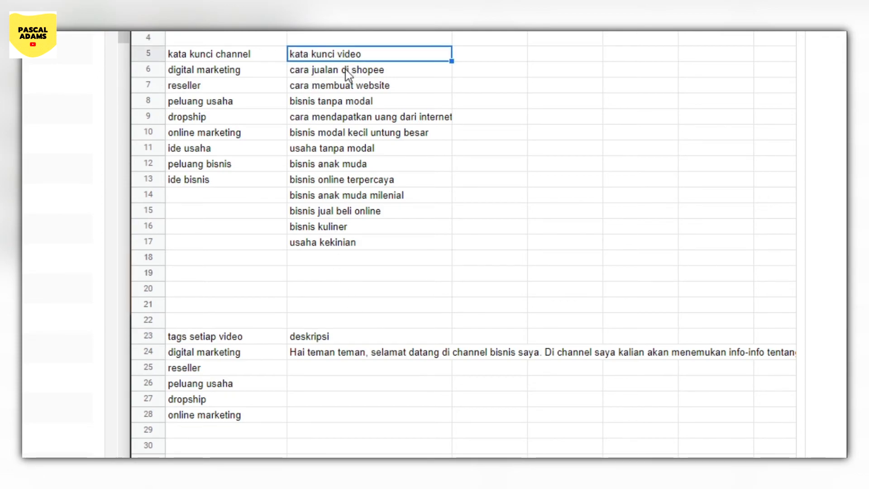
click(346, 70)
click(346, 86)
click(346, 102)
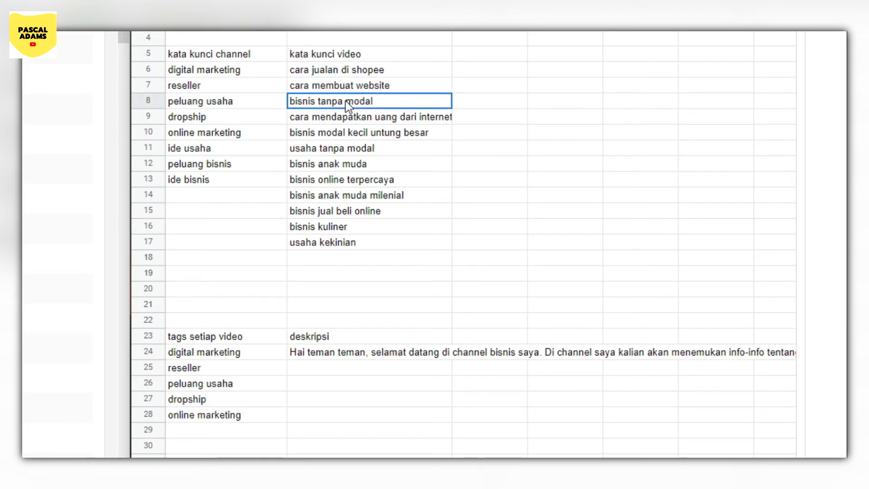
click(346, 119)
click(344, 136)
click(343, 152)
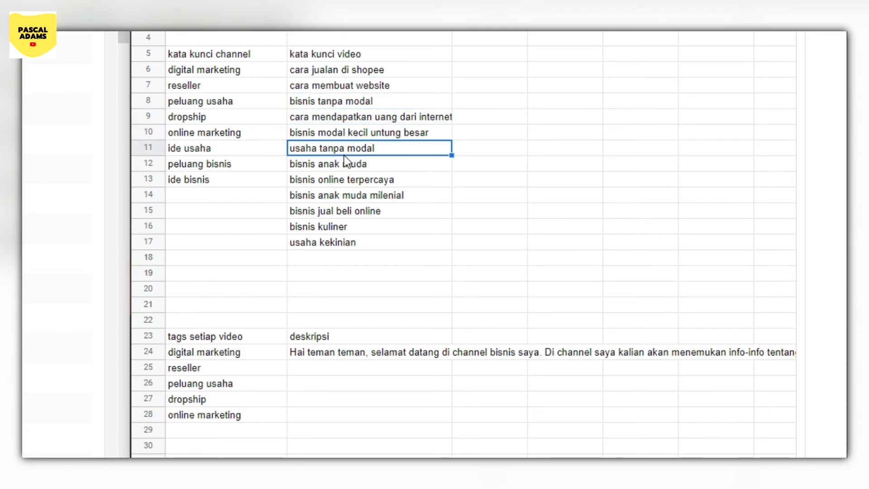
click(344, 164)
click(346, 180)
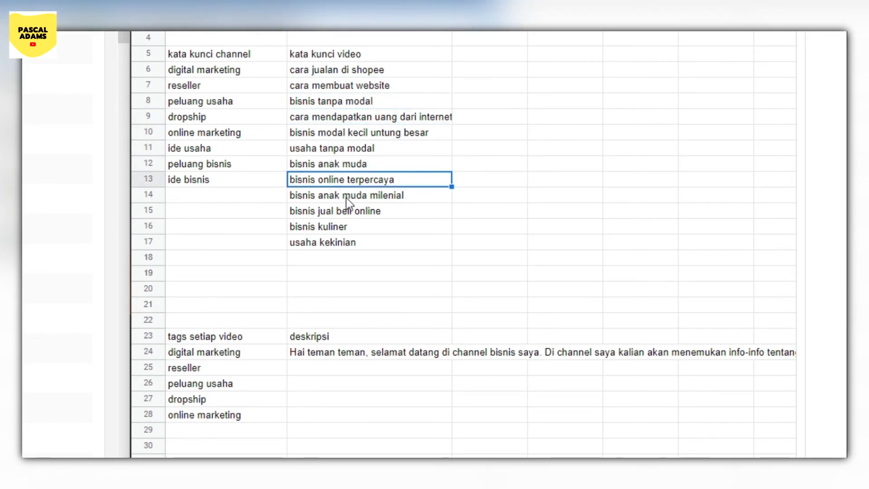
click(343, 195)
click(339, 212)
click(333, 225)
click(333, 243)
click(334, 228)
click(340, 210)
click(341, 194)
click(334, 72)
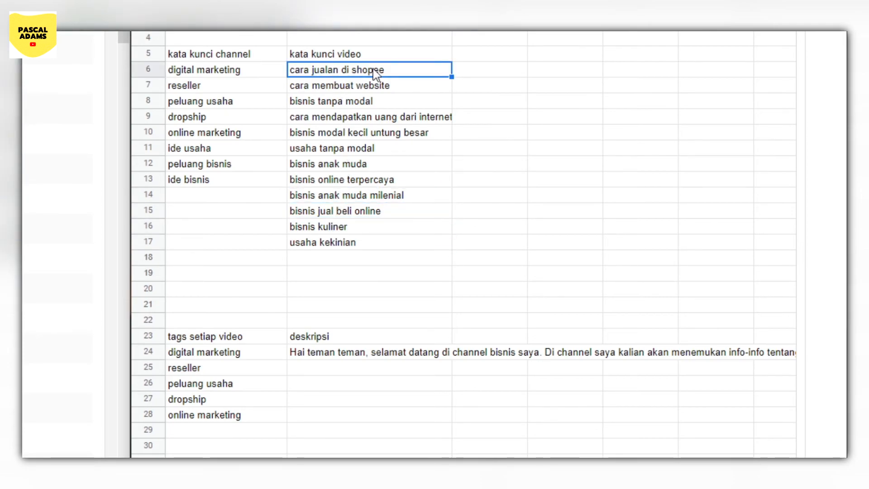
click(345, 130)
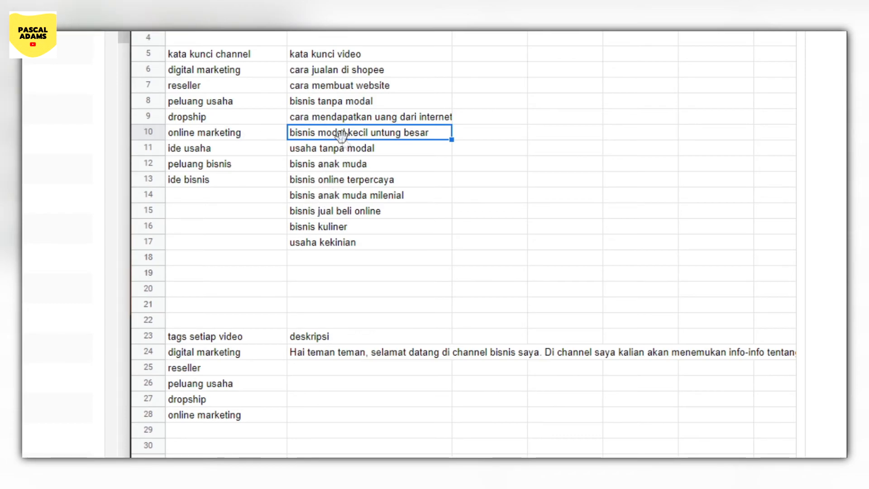
click(339, 165)
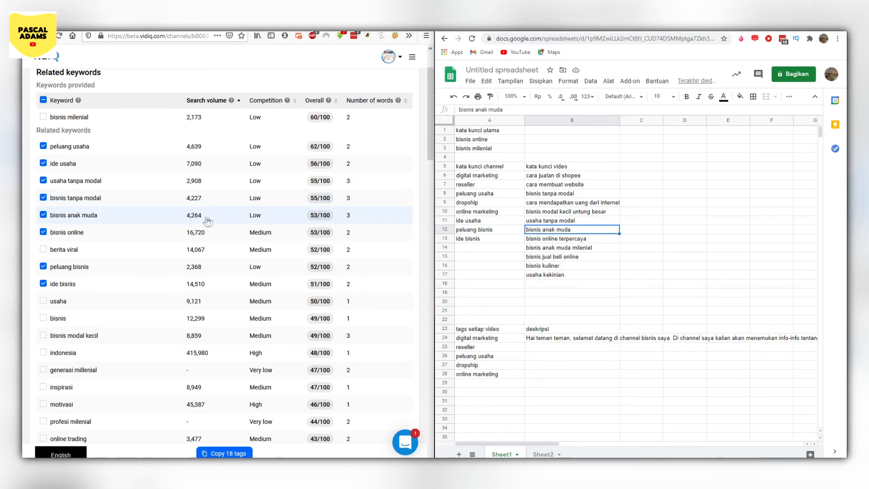
- Examine the search volumes of the related keywords in vidIQ and revisit the video topic candidates in B6:B17 of the sheet
mouse_move(231, 100)
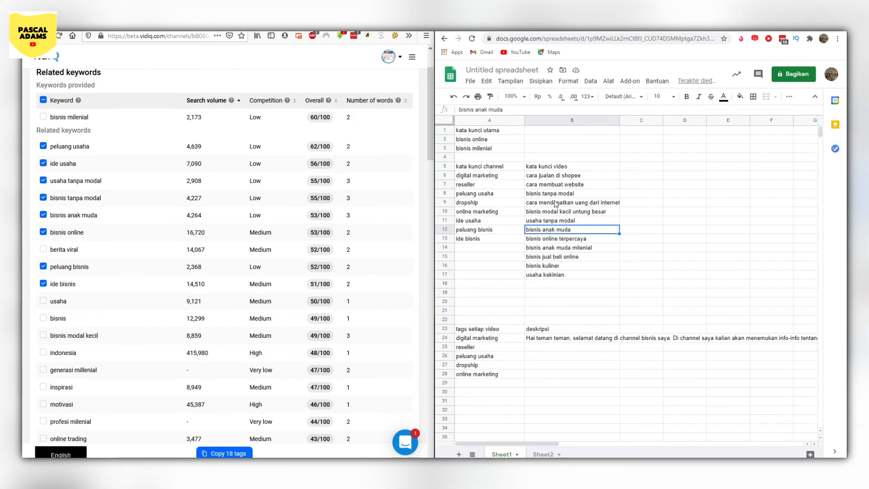
click(551, 176)
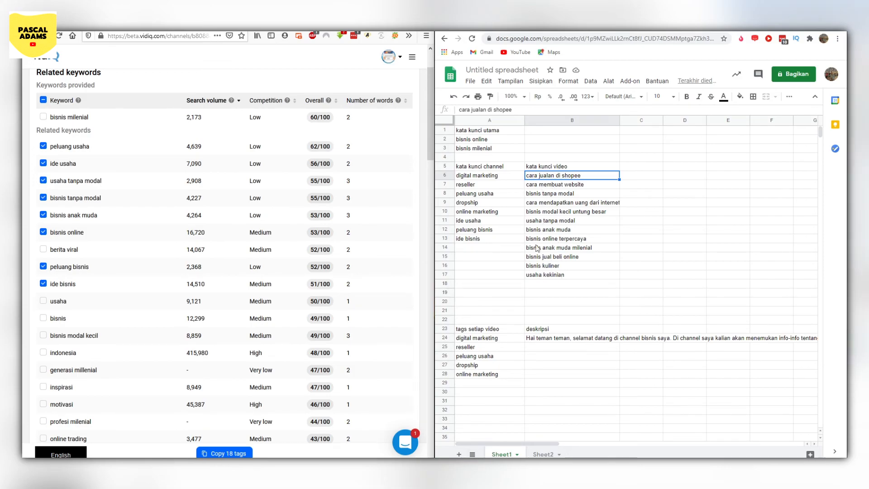
click(539, 212)
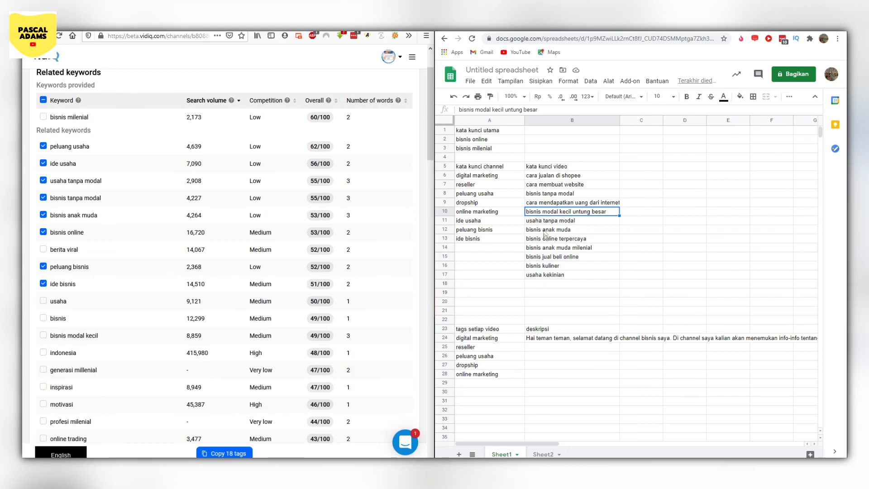
click(561, 275)
click(559, 257)
click(557, 231)
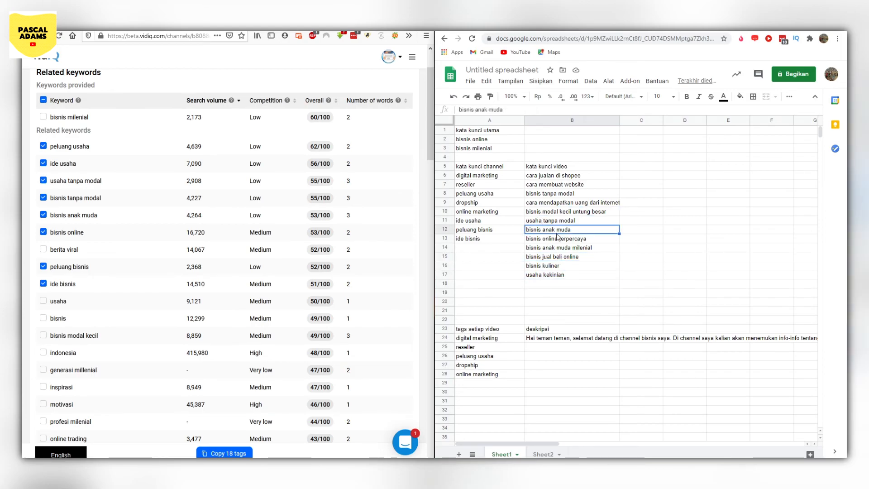
click(551, 210)
click(554, 184)
click(559, 175)
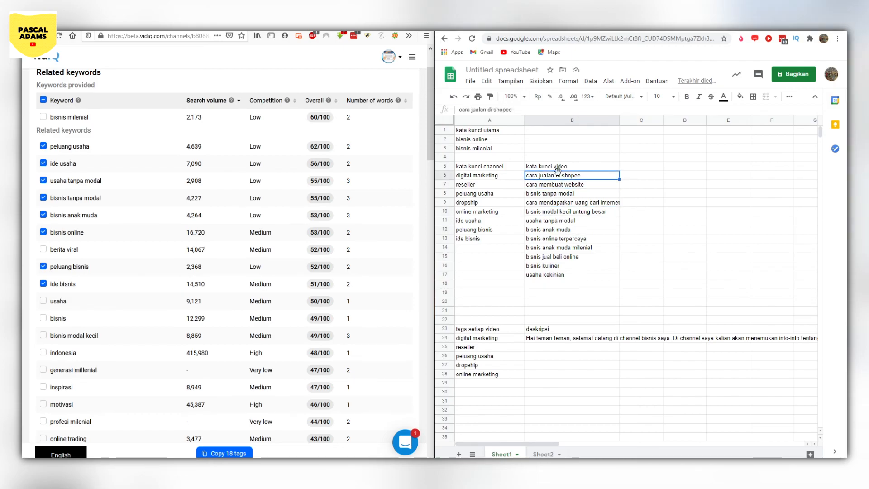
click(559, 239)
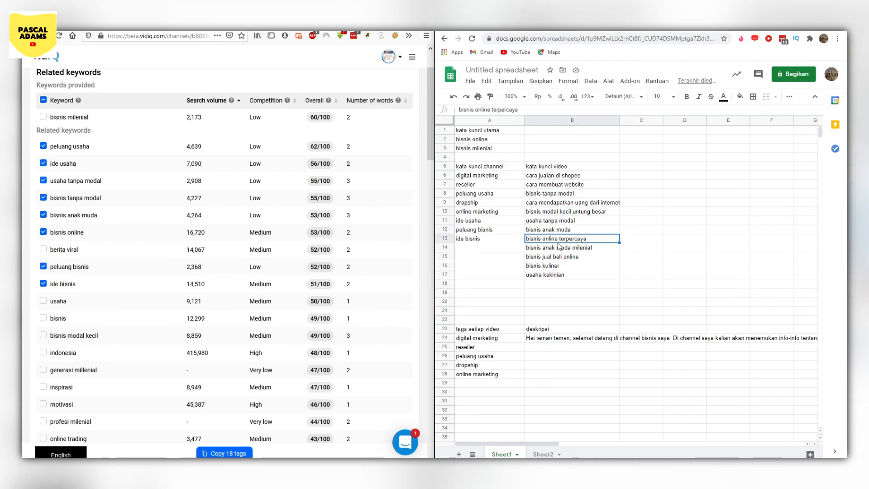